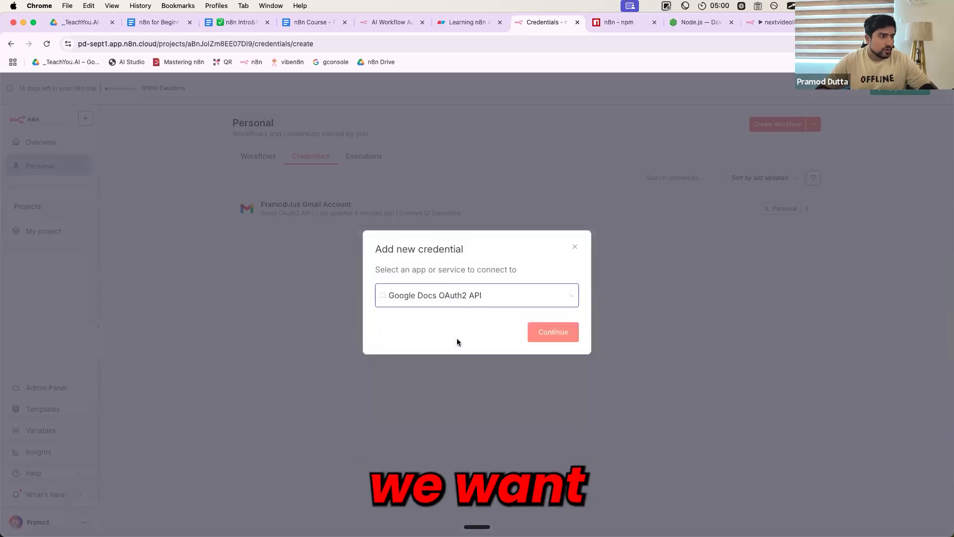
Open the new Google Docs OAuth2 API credential form and check its required Client ID and Client Secret fields
click(534, 333)
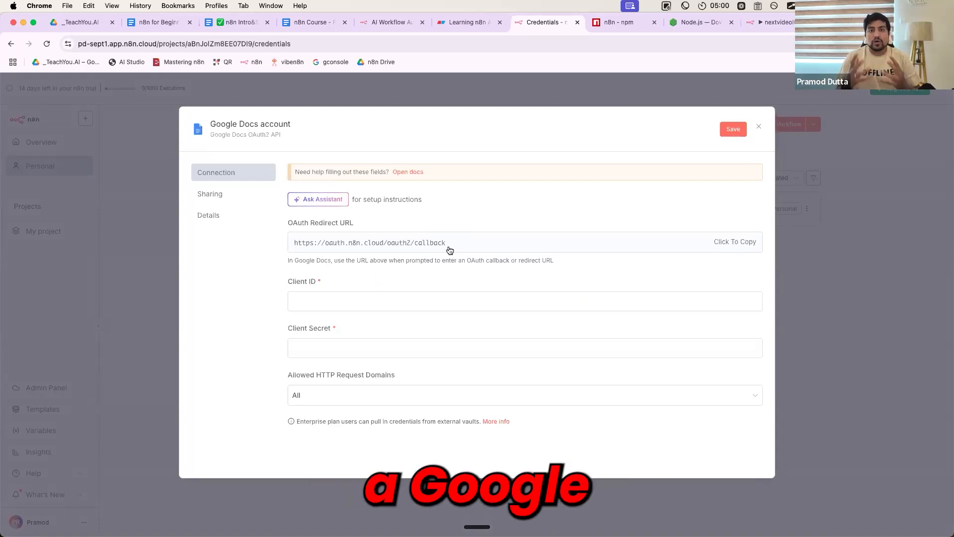
click(349, 300)
click(324, 345)
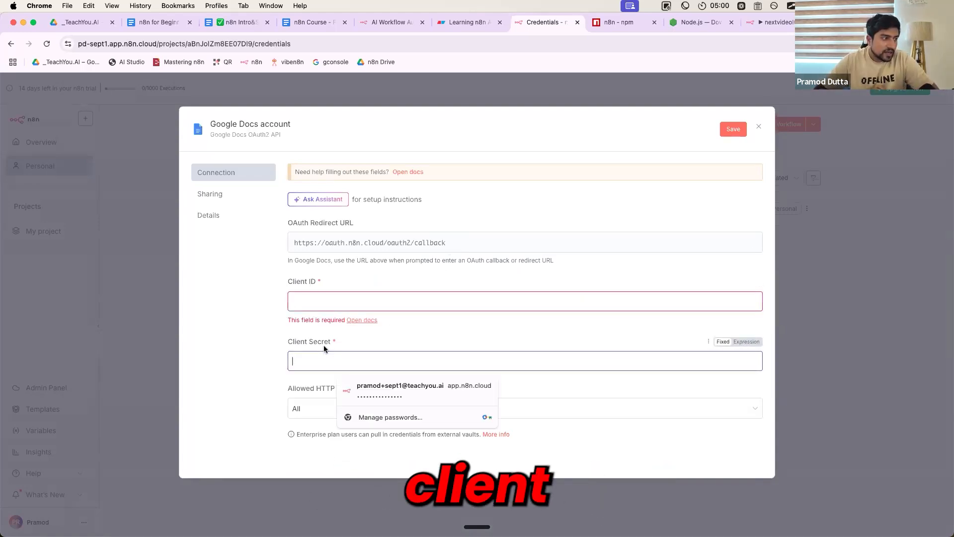
click(245, 326)
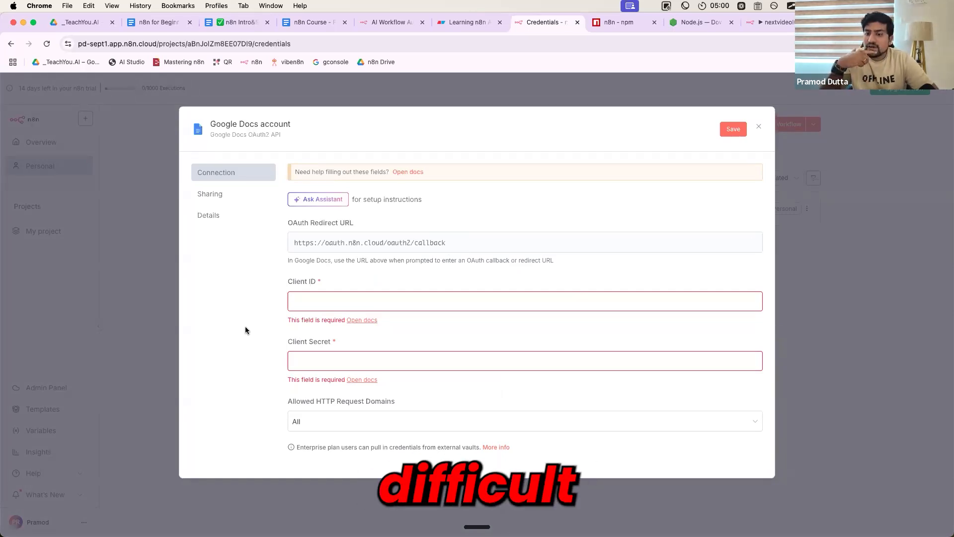
Open Google Drive in a new browser tab, switch to the personal Gmail account and check which account is active
key(super+t)
text(dri)
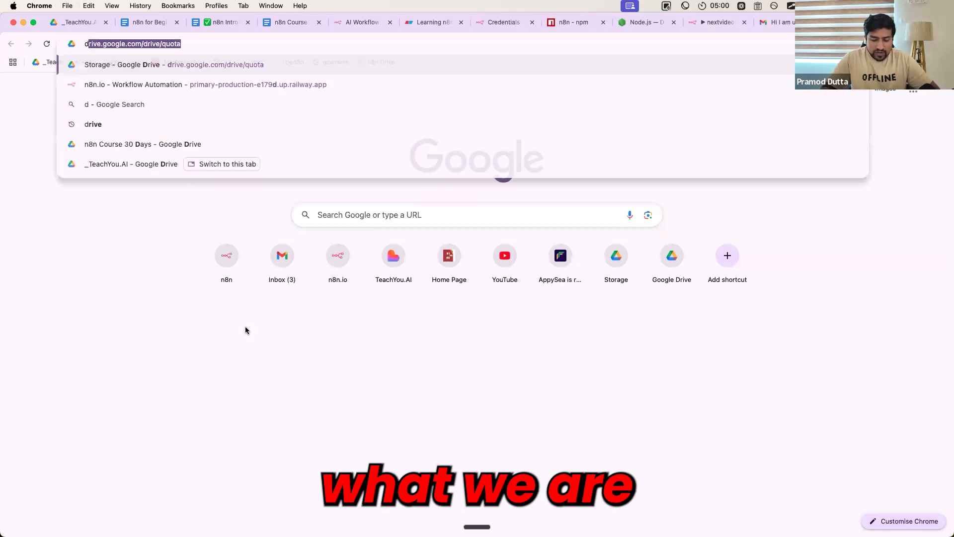
key(Return)
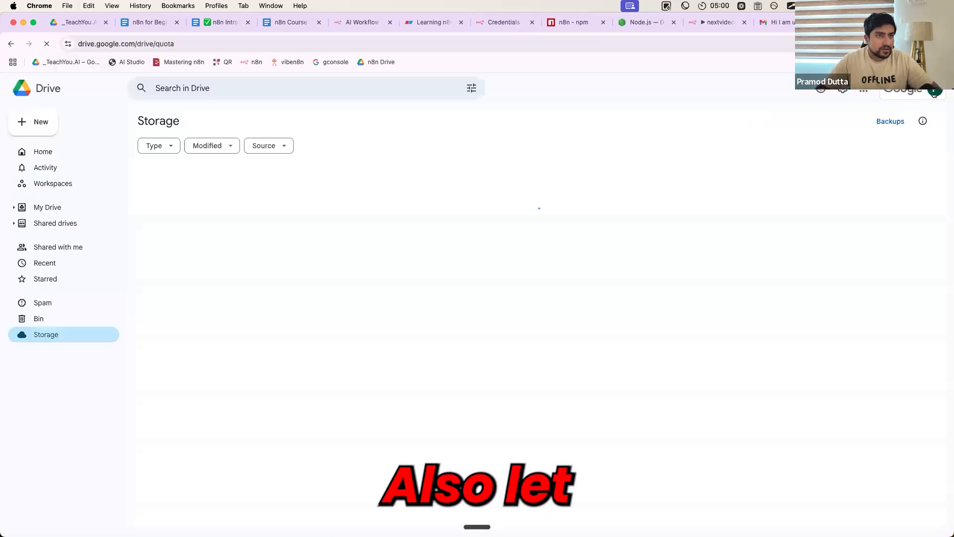
click(936, 90)
click(805, 304)
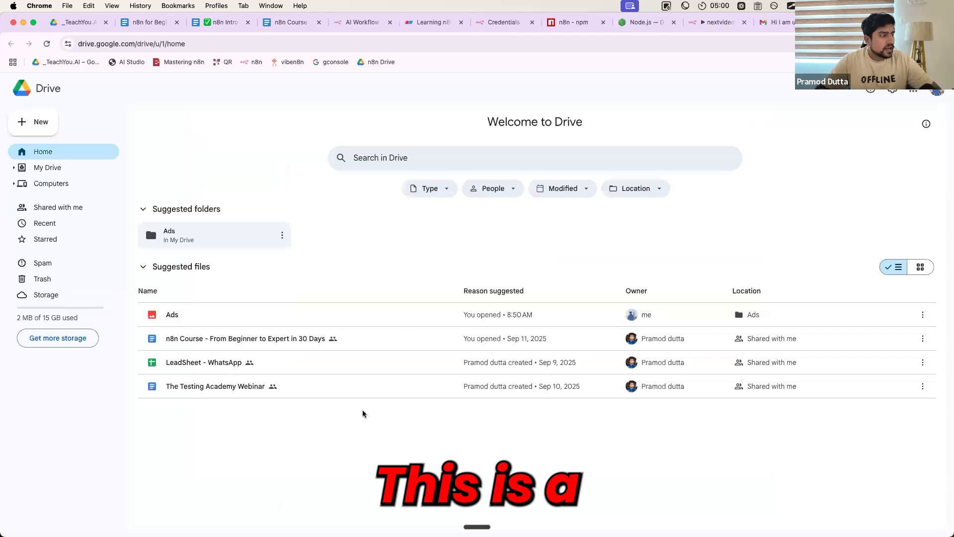
click(924, 94)
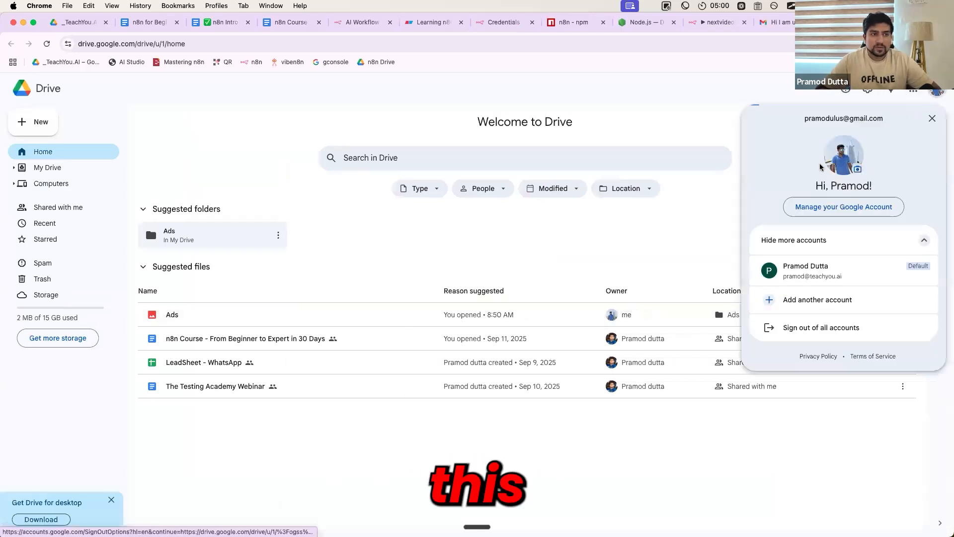
click(649, 245)
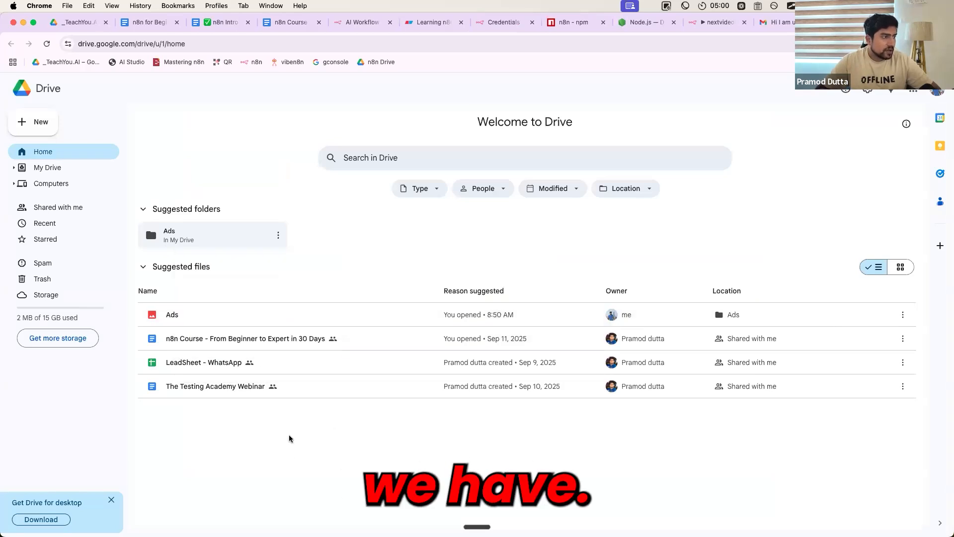
Open The Testing Academy Webinar document from Drive and look through its content
double_click(237, 391)
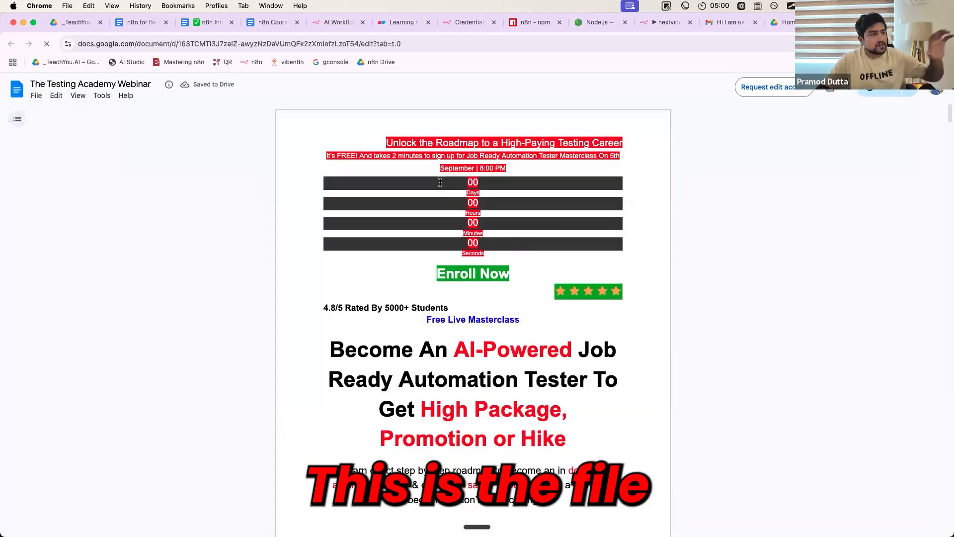
scroll(441, 324, down, 15)
scroll(441, 324, up, 15)
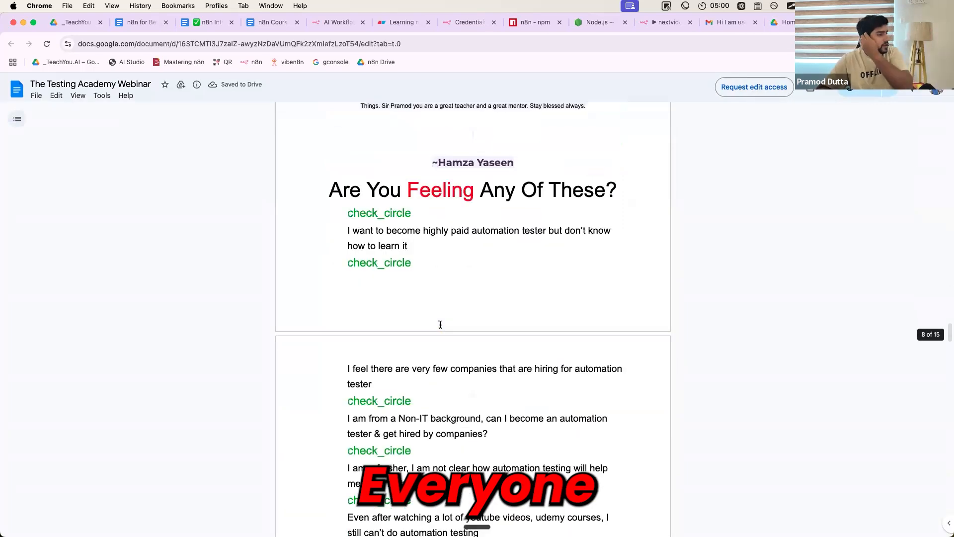
scroll(440, 324, up, 5)
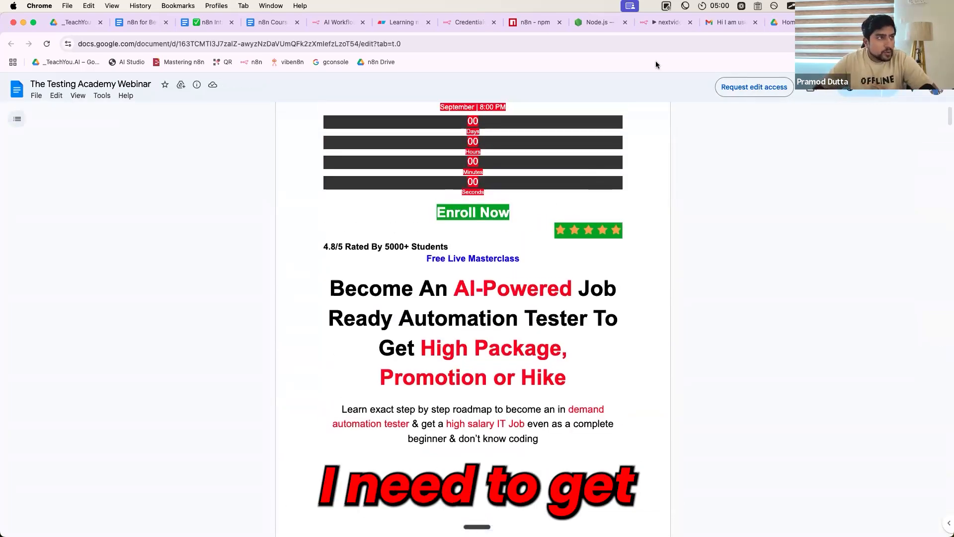
Return to the n8n Google Docs credential form and read its linked setup documentation down to the prerequisites
click(468, 22)
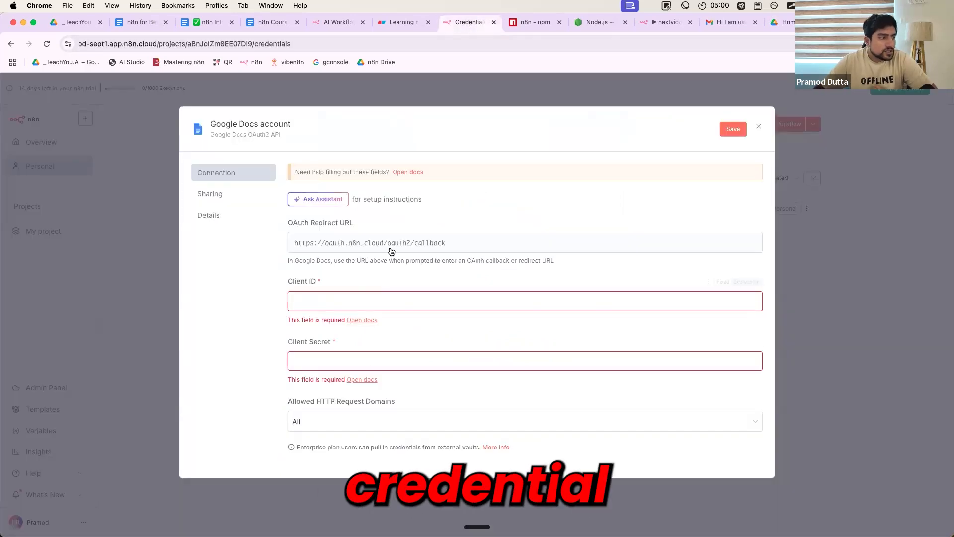
click(332, 361)
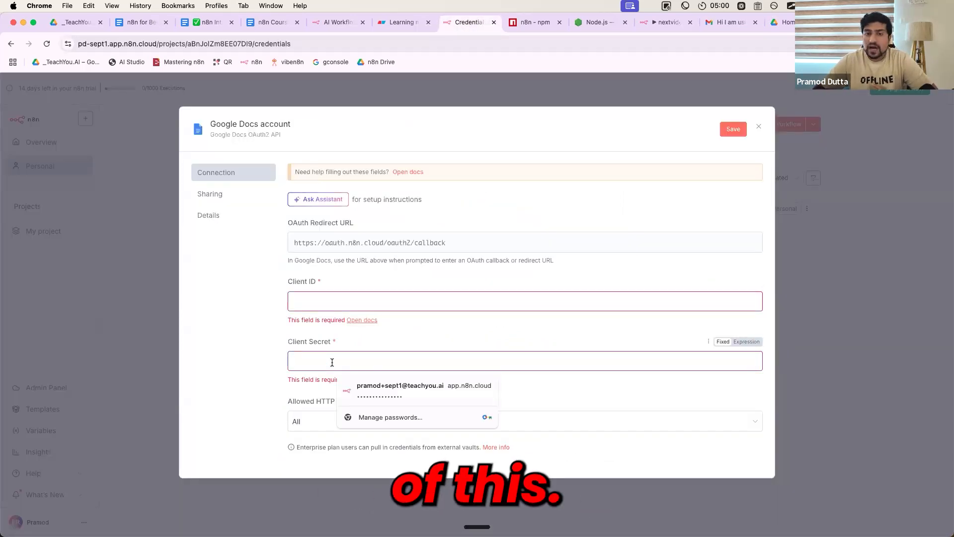
click(259, 305)
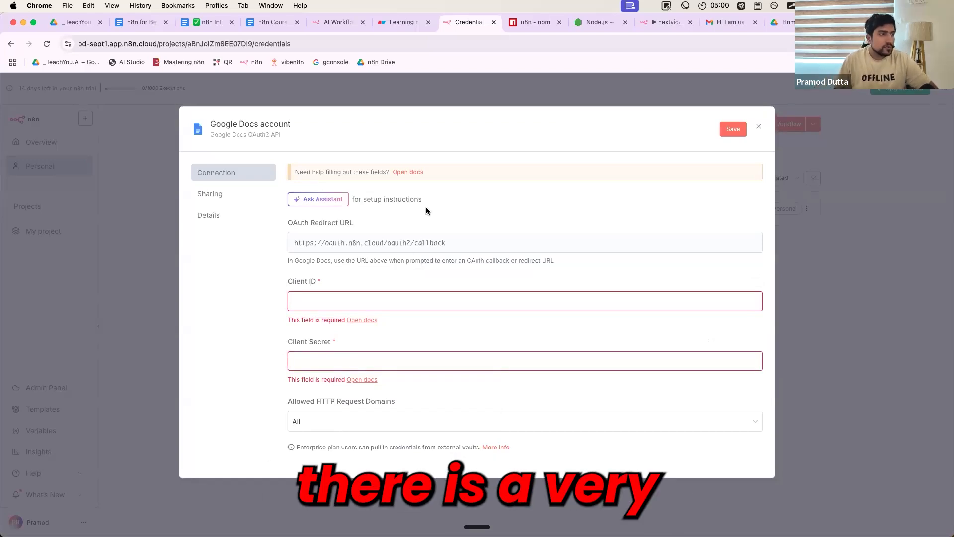
click(409, 172)
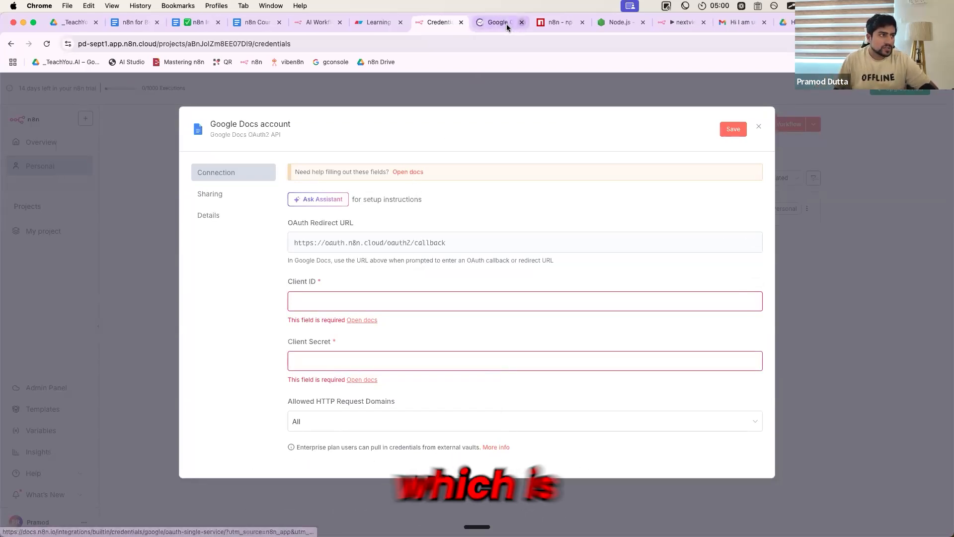
scroll(419, 212, down, 2)
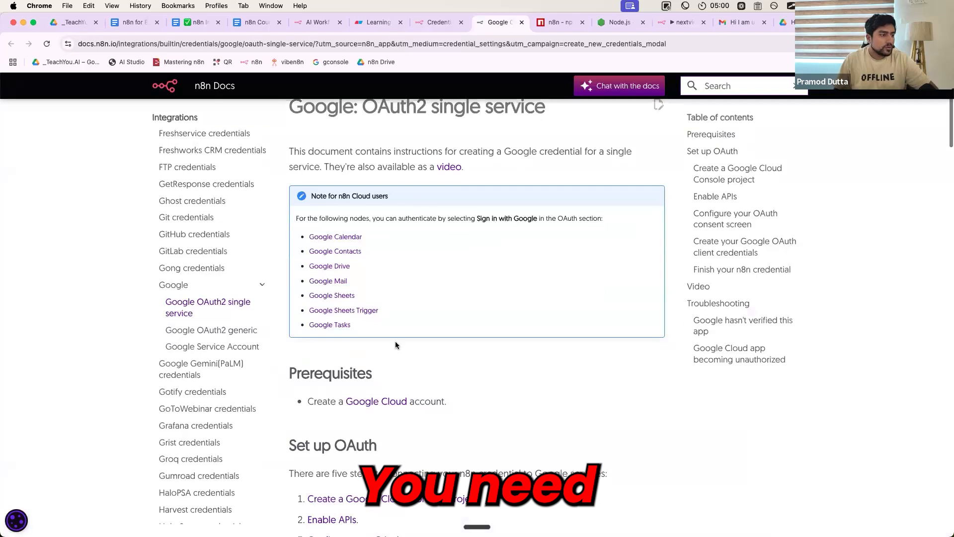
scroll(360, 335, down, 2)
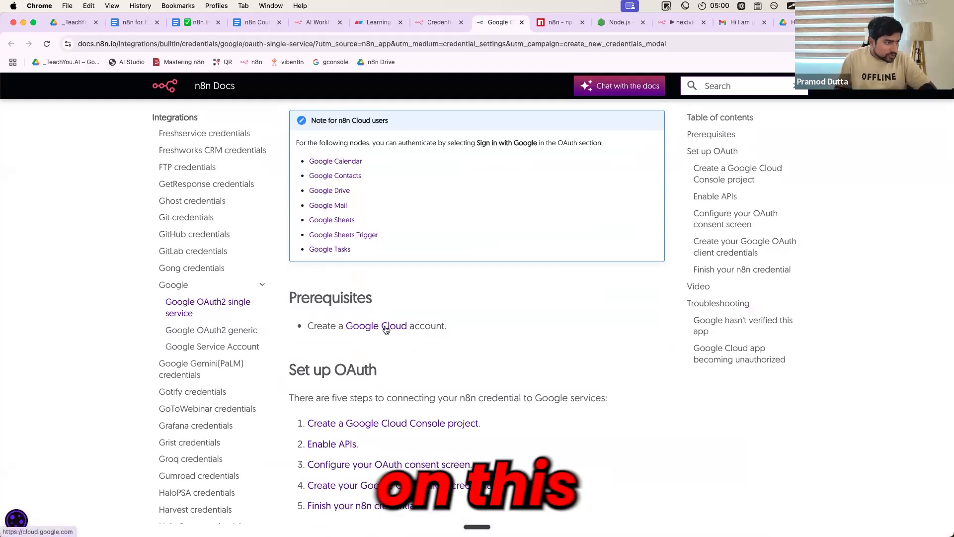
Open the Google Cloud site from the documentation's prerequisites and switch it to the personal Gmail account
super+click(380, 326)
click(519, 22)
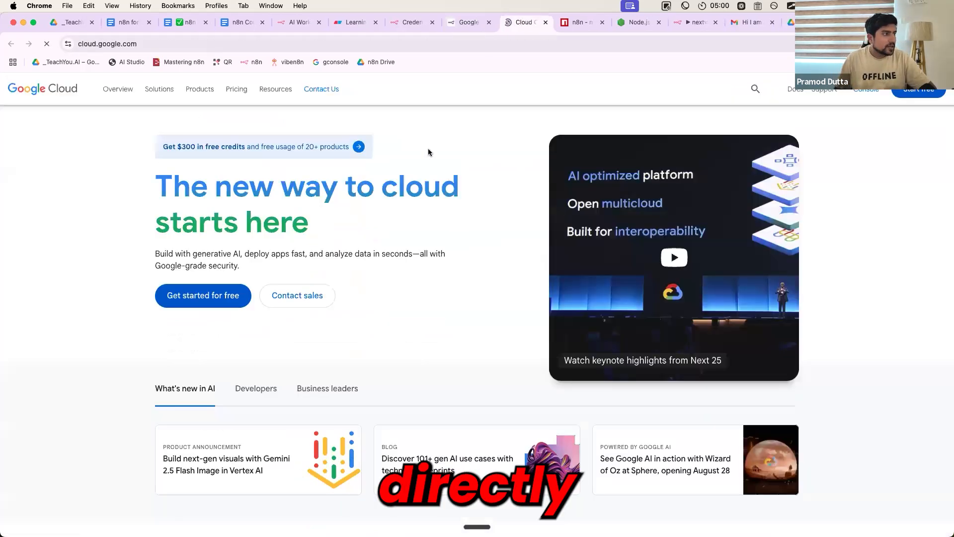
click(128, 45)
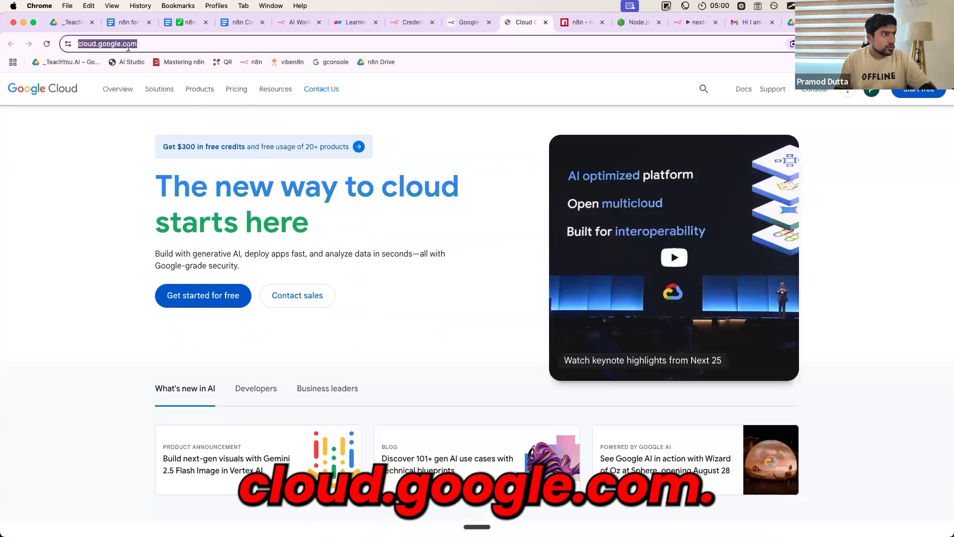
click(870, 90)
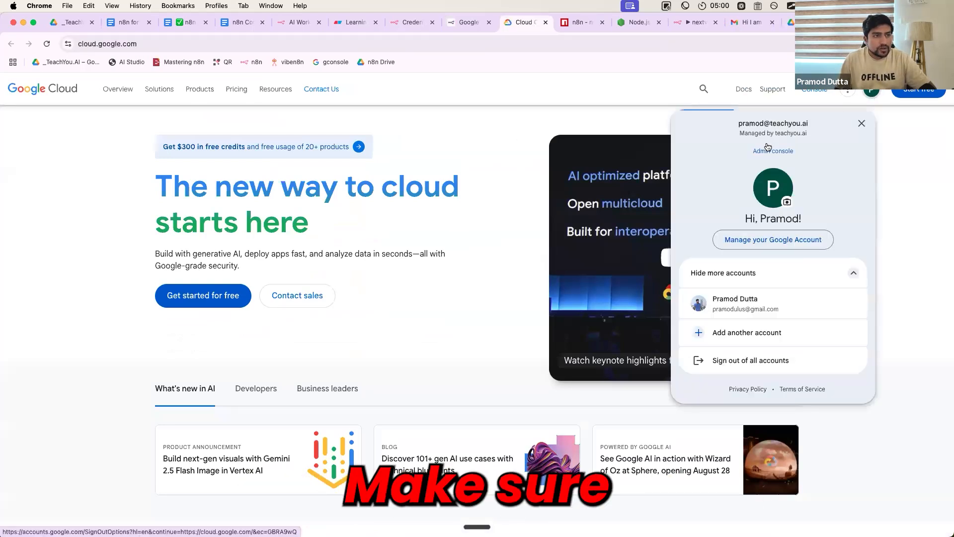
click(749, 301)
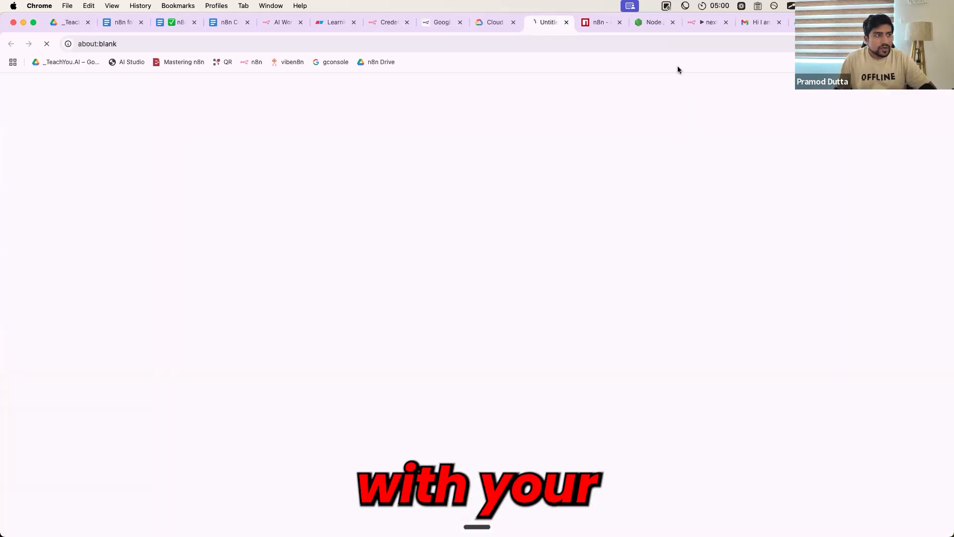
Verify which Google account is signed in on the Google Cloud site
click(871, 91)
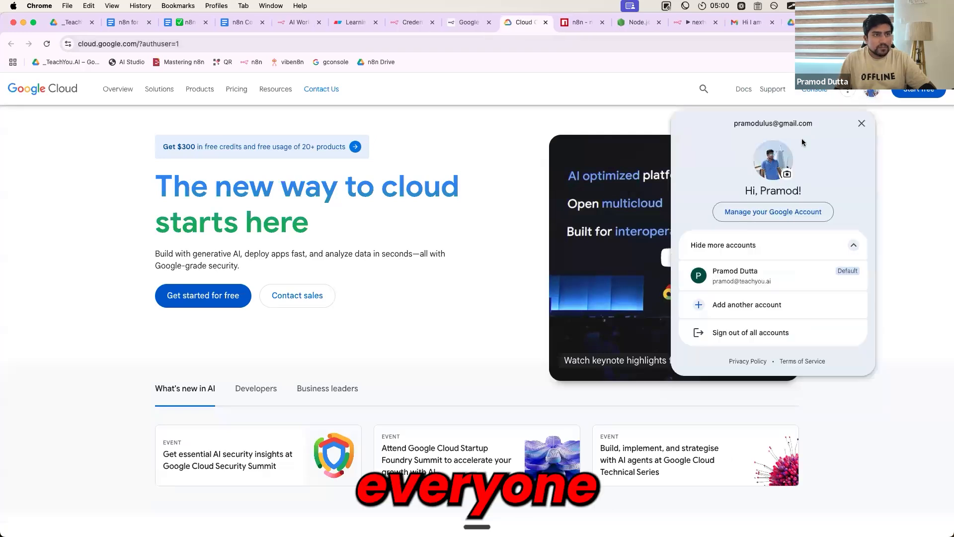
triple_click(787, 123)
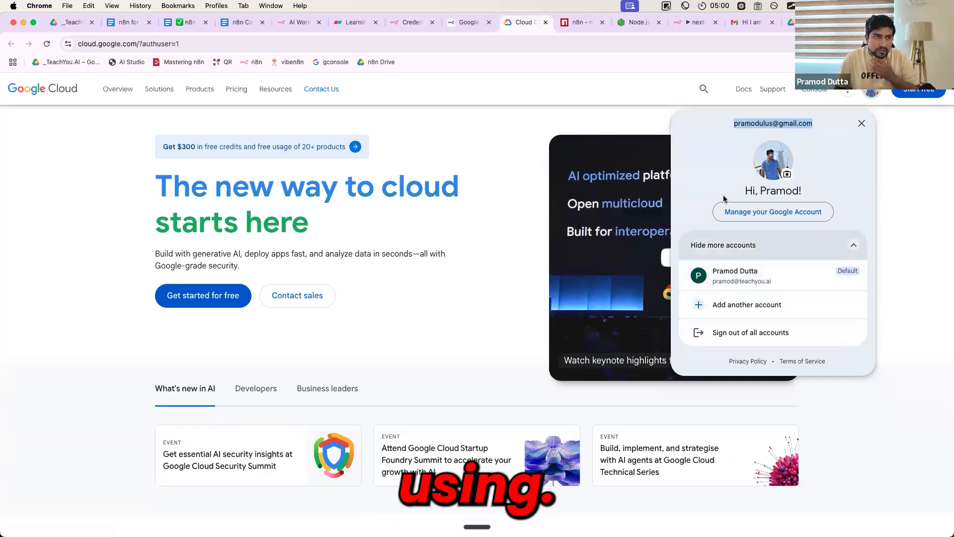
click(731, 158)
triple_click(817, 122)
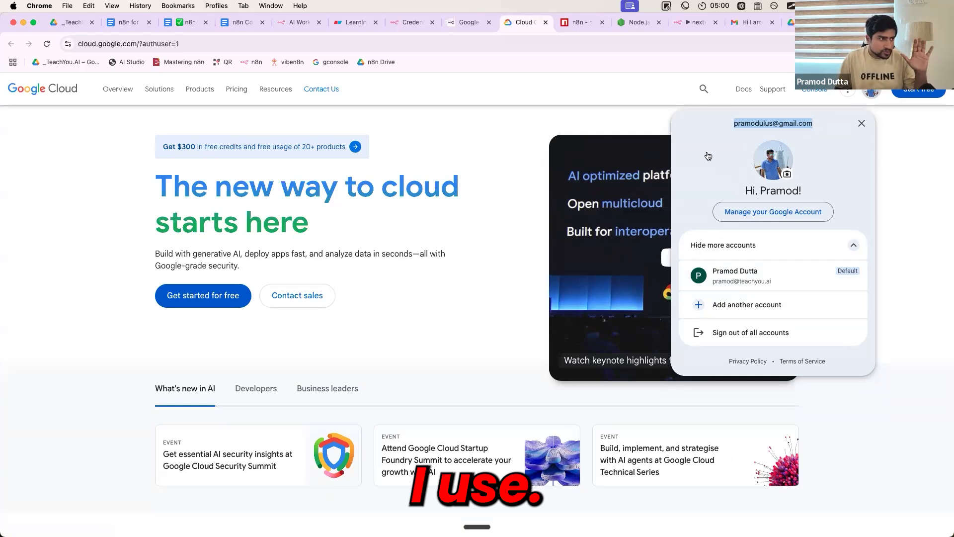
click(484, 192)
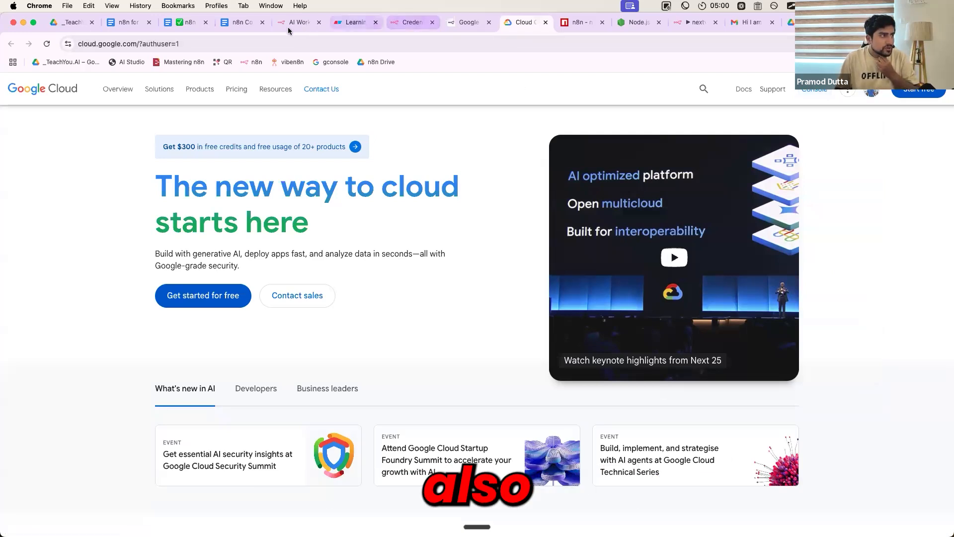
Review the Create Credentials in n8n section of the n8n Intro&Setup document through Step 2: Create a Project
click(242, 22)
click(184, 21)
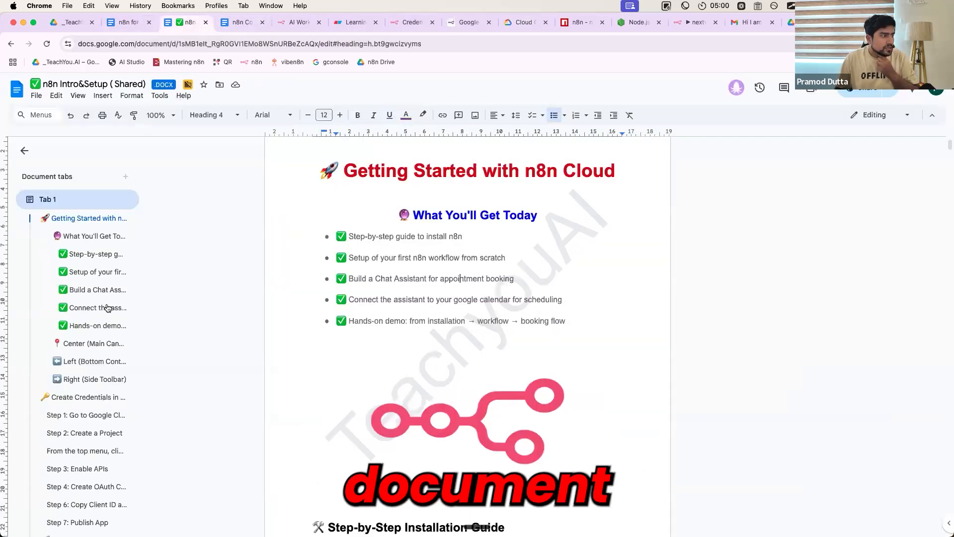
click(81, 403)
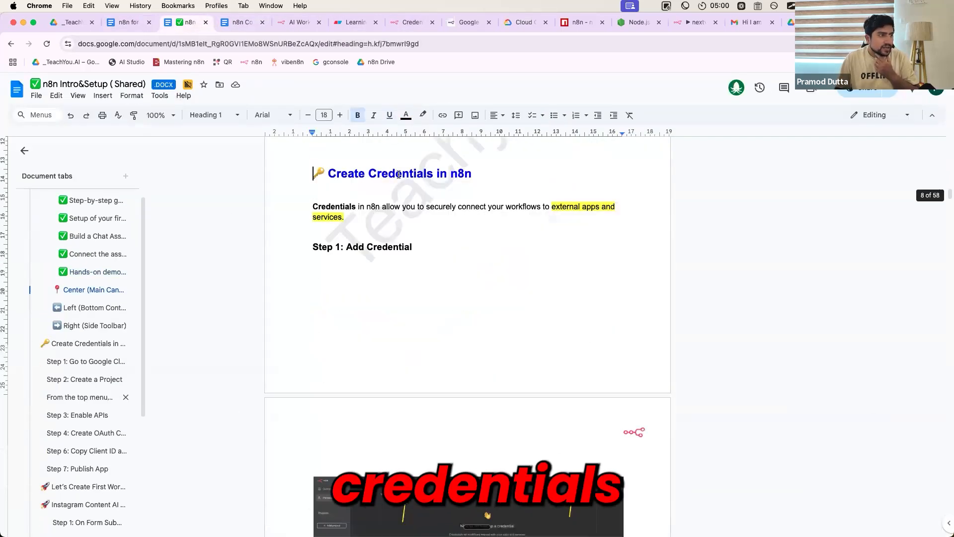
drag(478, 177, 319, 180)
scroll(409, 368, down, 15)
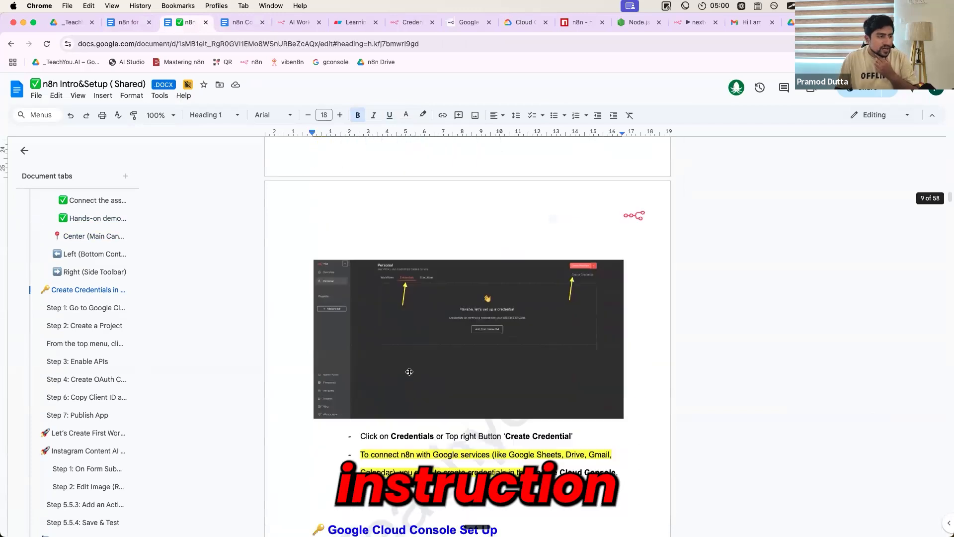
scroll(410, 371, down, 1)
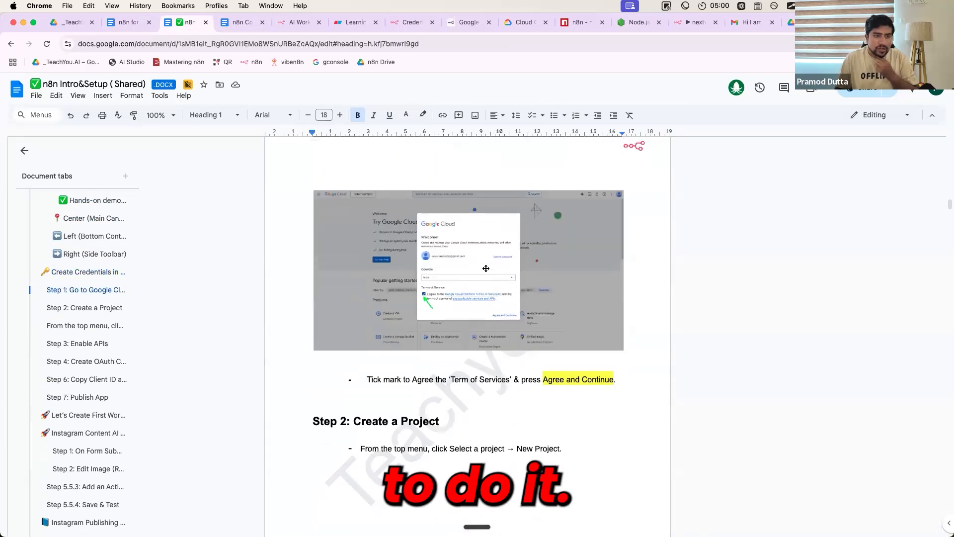
Open the Google Cloud console and create a new project named n8nw1 under No organization
click(527, 25)
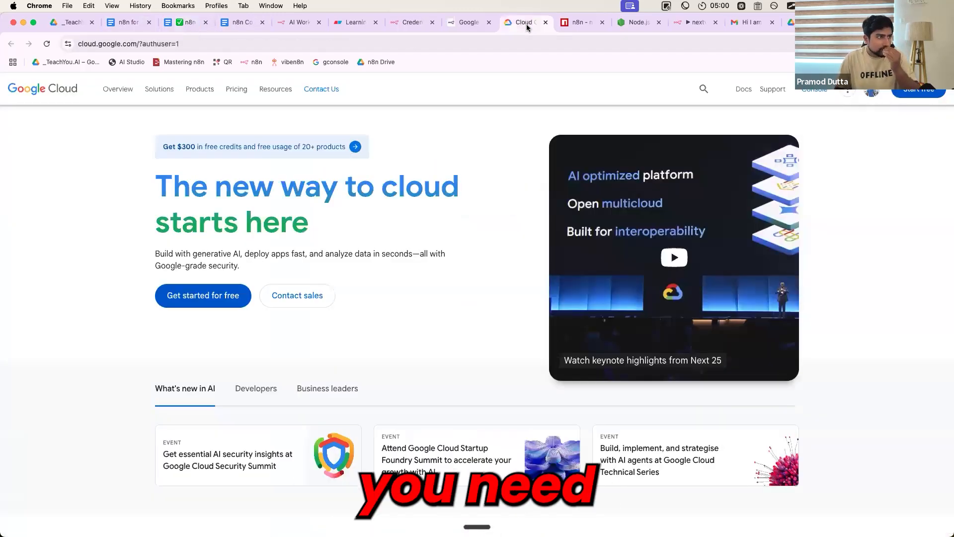
click(814, 96)
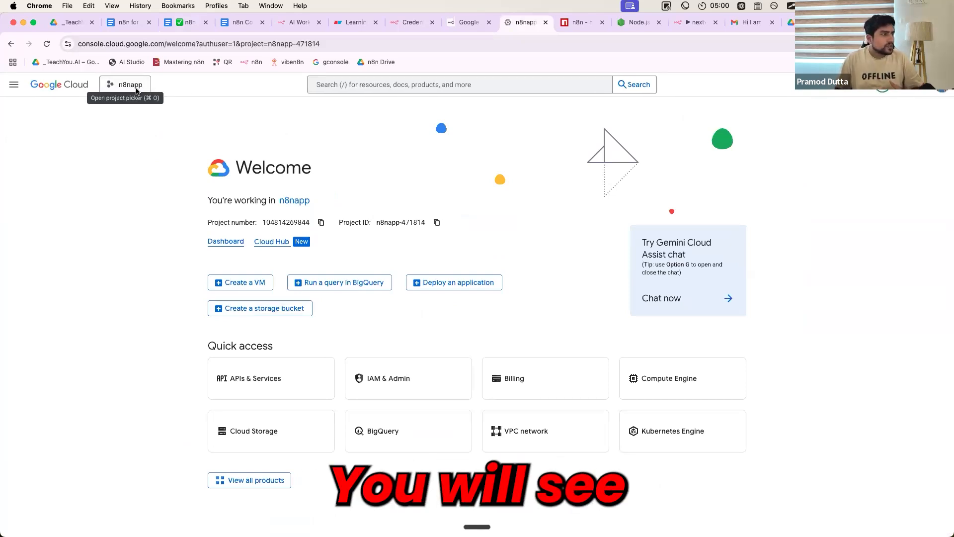
click(139, 86)
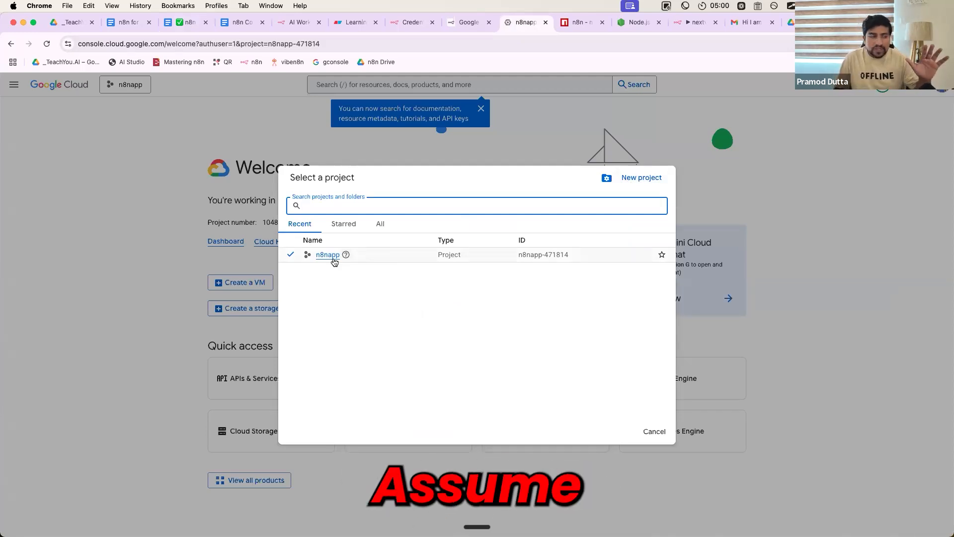
click(630, 178)
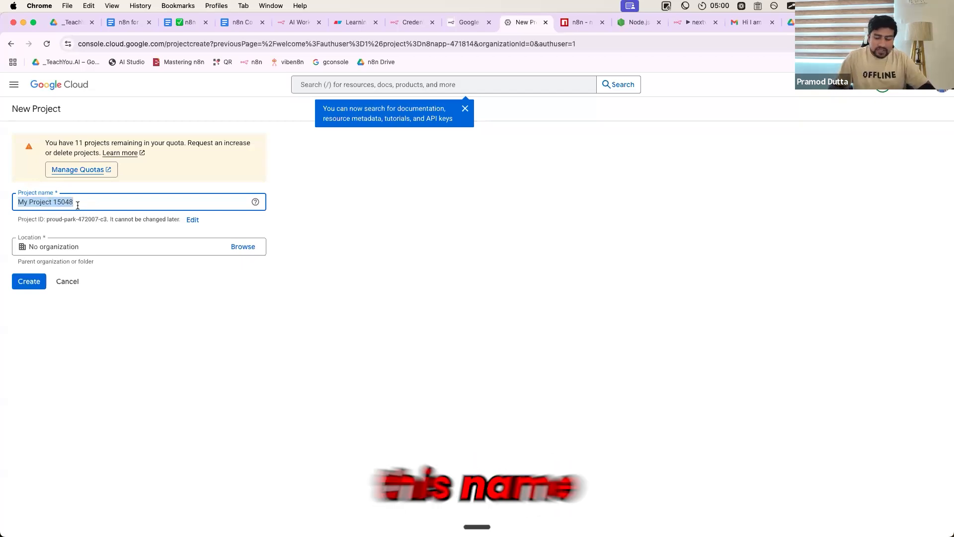
text(n8ns)
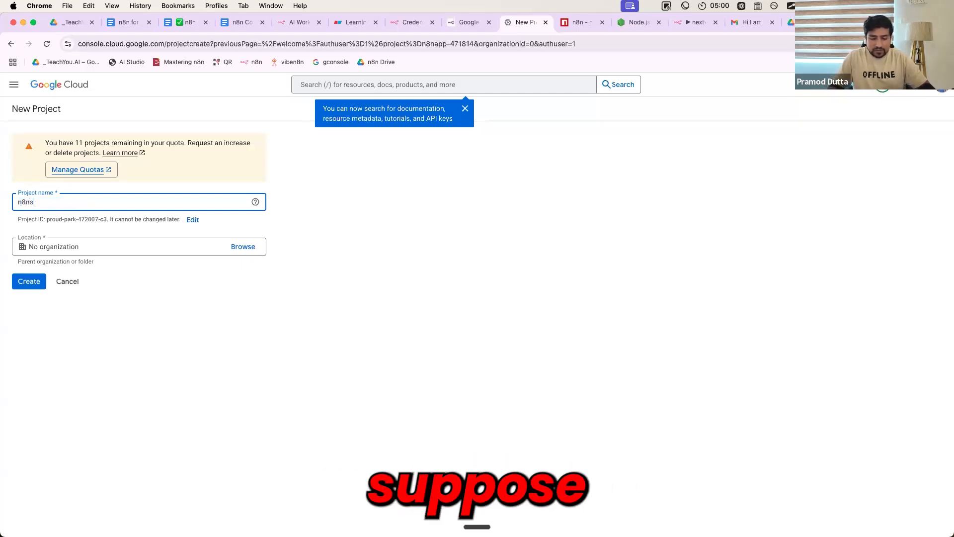
key(BackSpace)
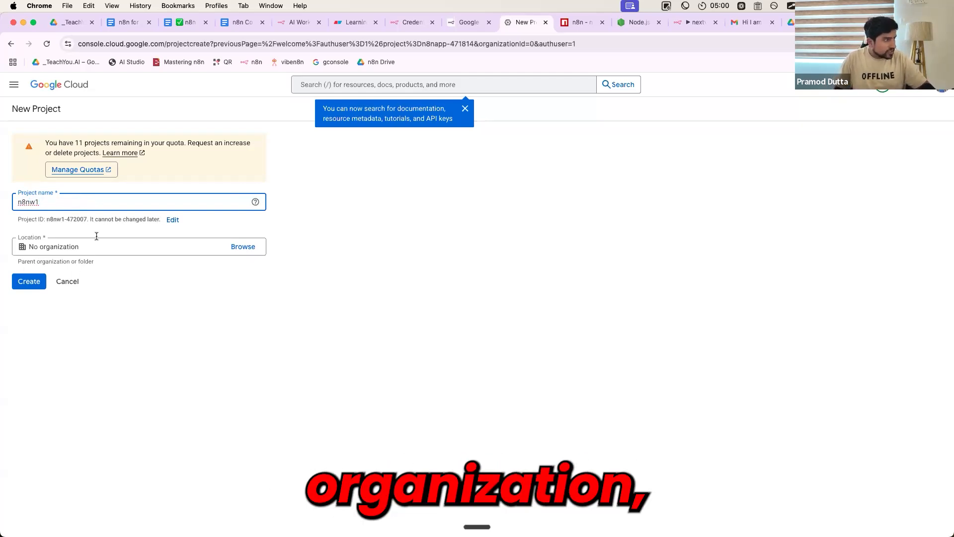
click(30, 282)
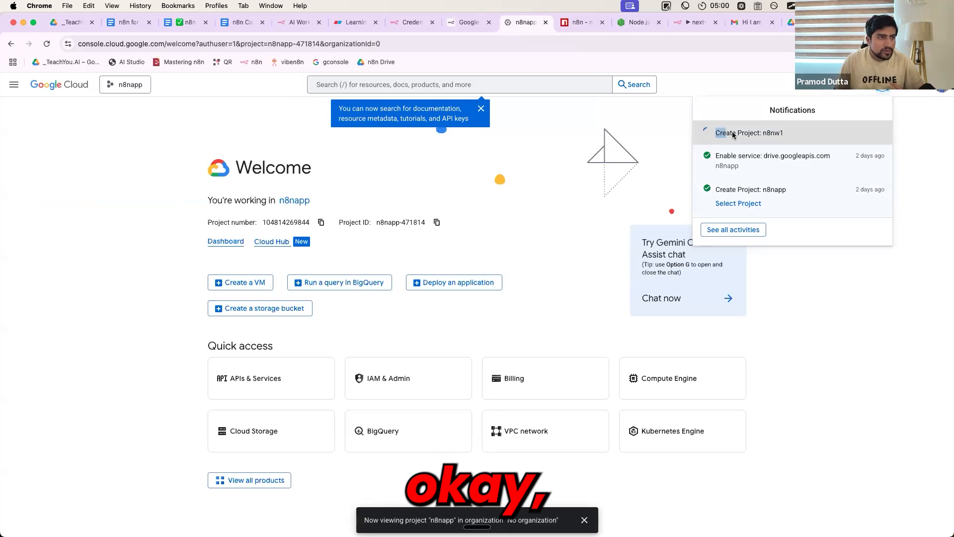
Switch the Google Cloud console to the newly created n8nw1 project
click(738, 146)
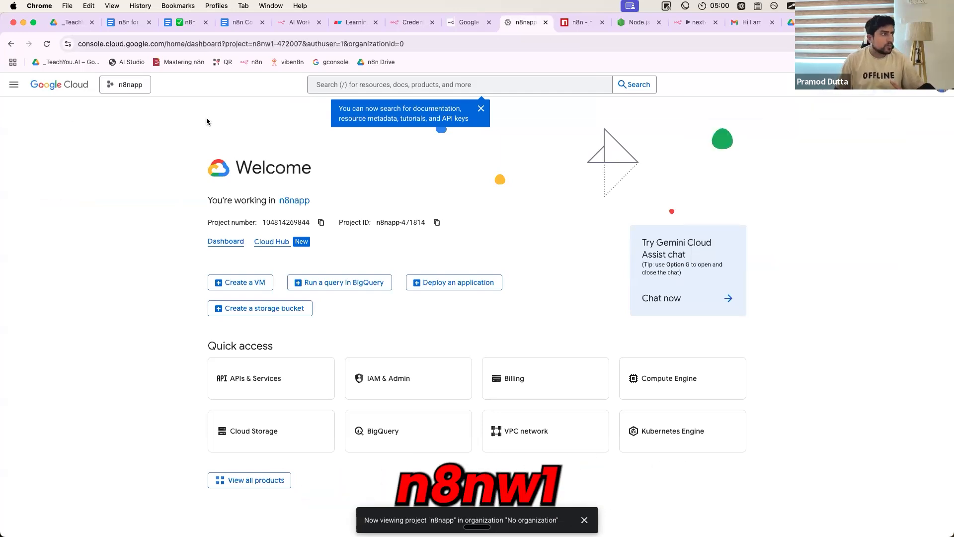
click(142, 87)
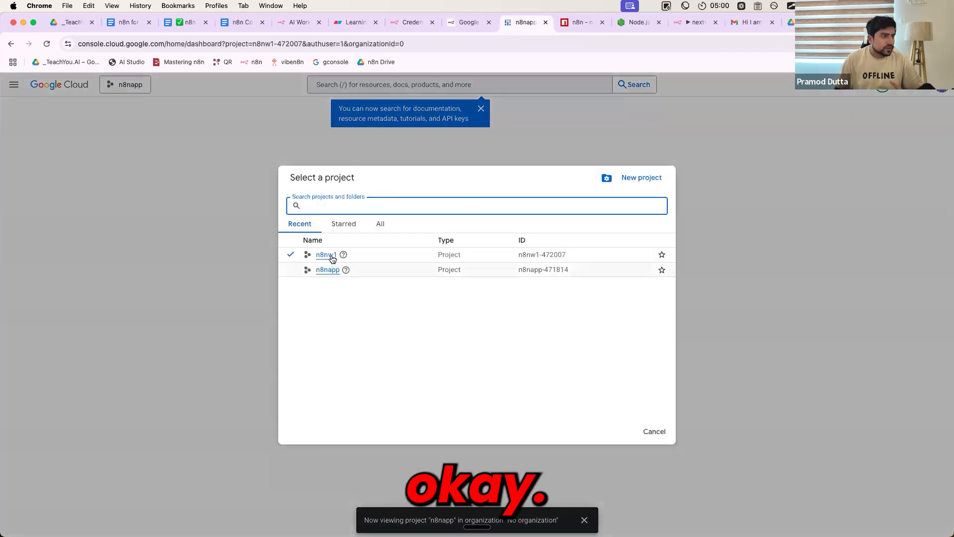
click(331, 255)
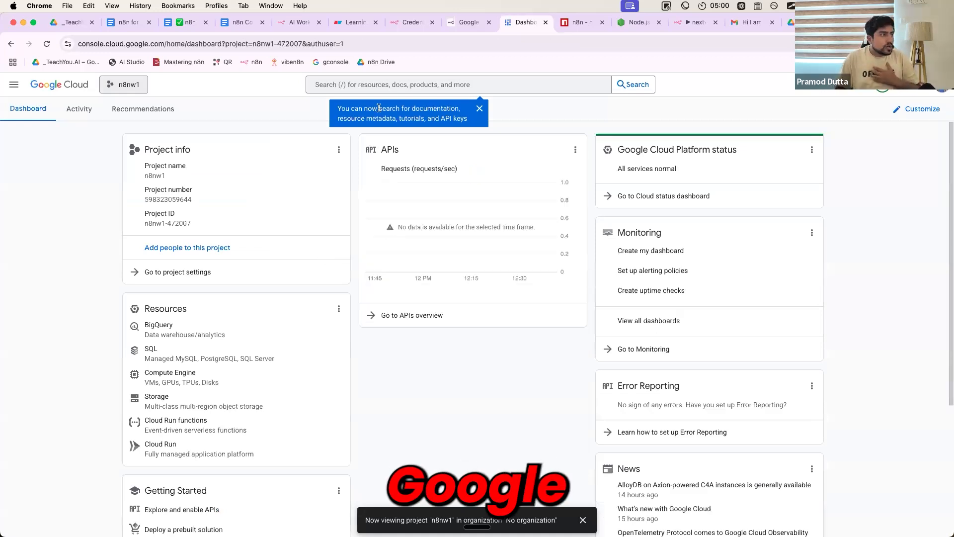
Switch to the Learning n8n Agents document in Eraser and insert a divider below its last screenshot
click(356, 22)
scroll(383, 358, down, 2)
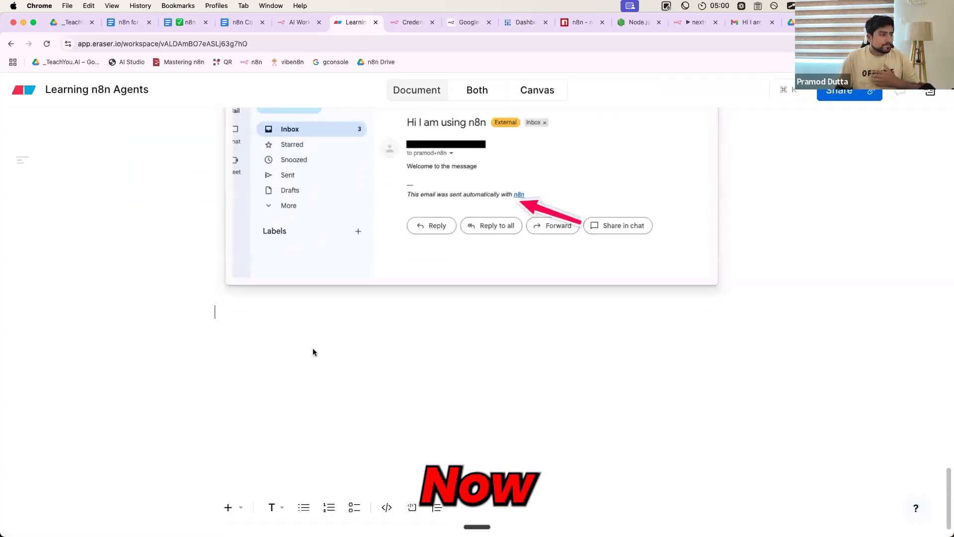
click(228, 507)
click(276, 466)
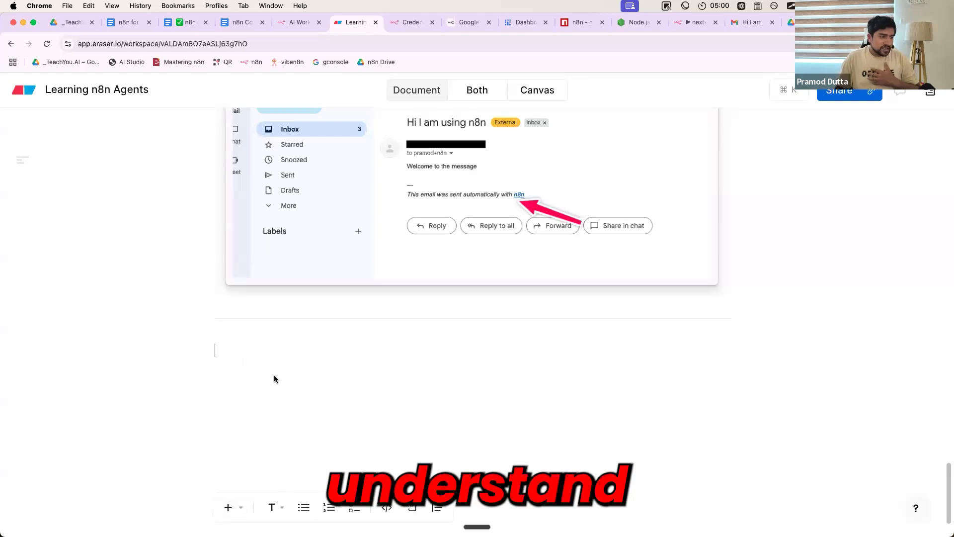
Write the note "Google Docs, Excel, YT, ... New Project (in Google Console)" below the divider
text(Google )
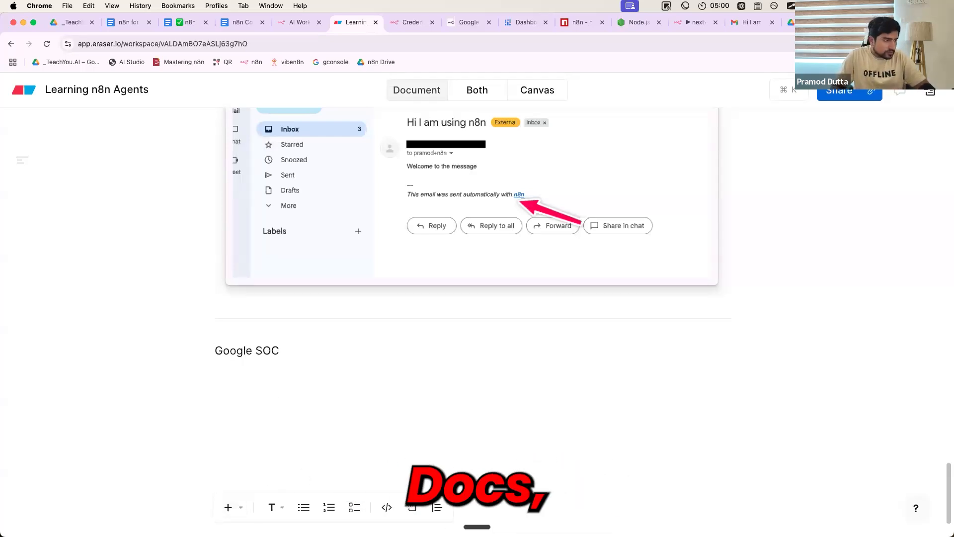
text(Docs, Ex)
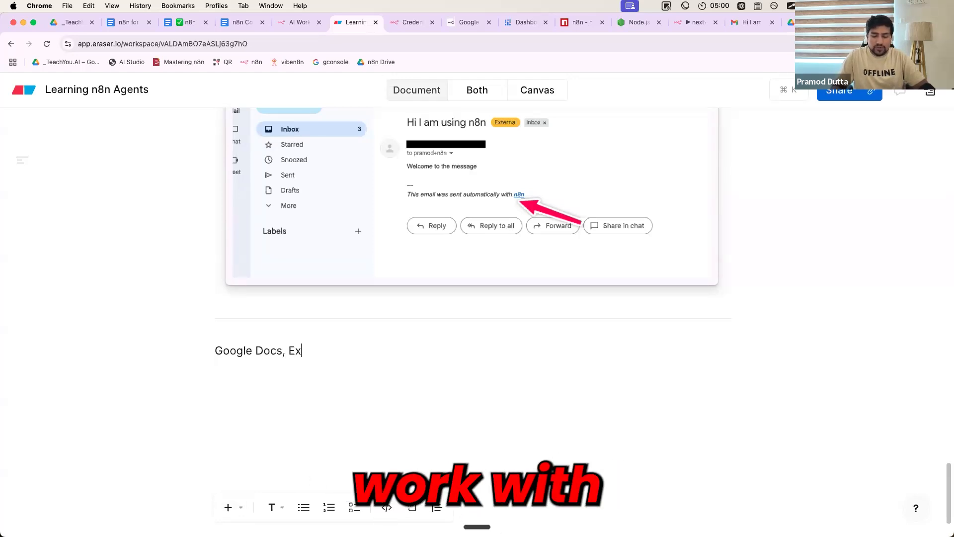
text(cel,)
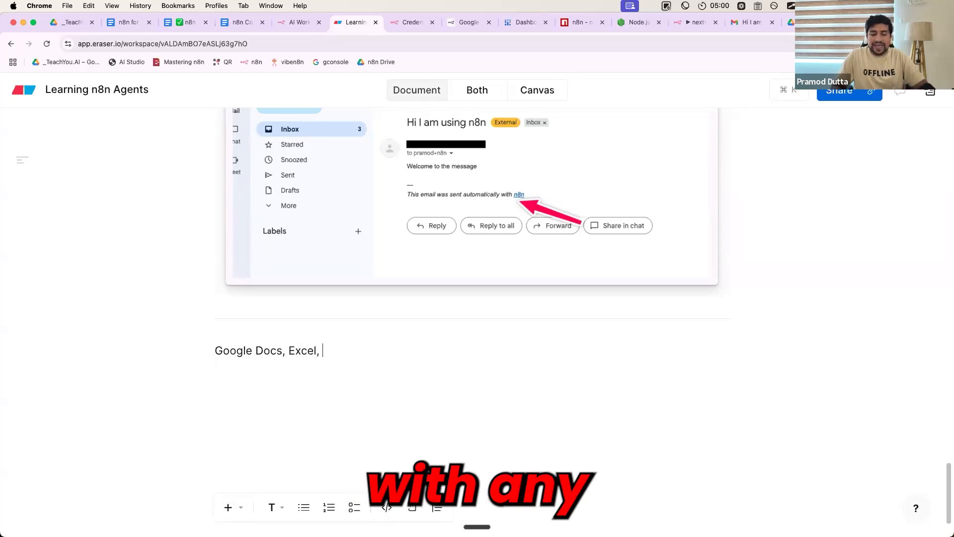
text( YT,)
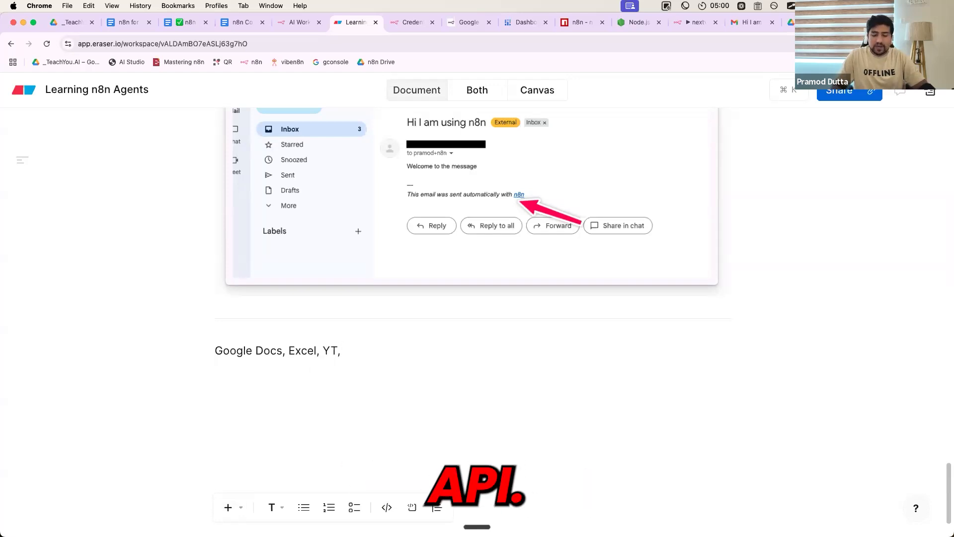
text( ...  New Project (in Googl)
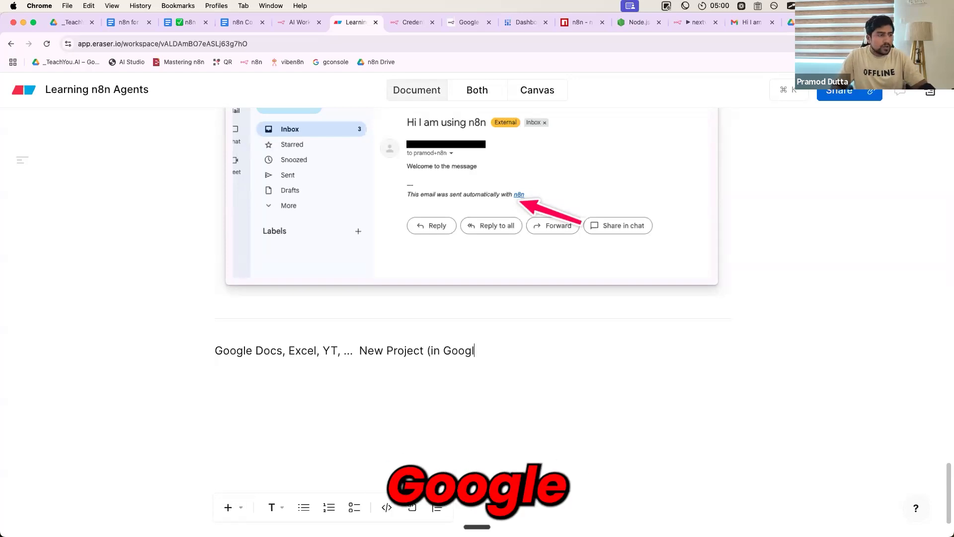
text())
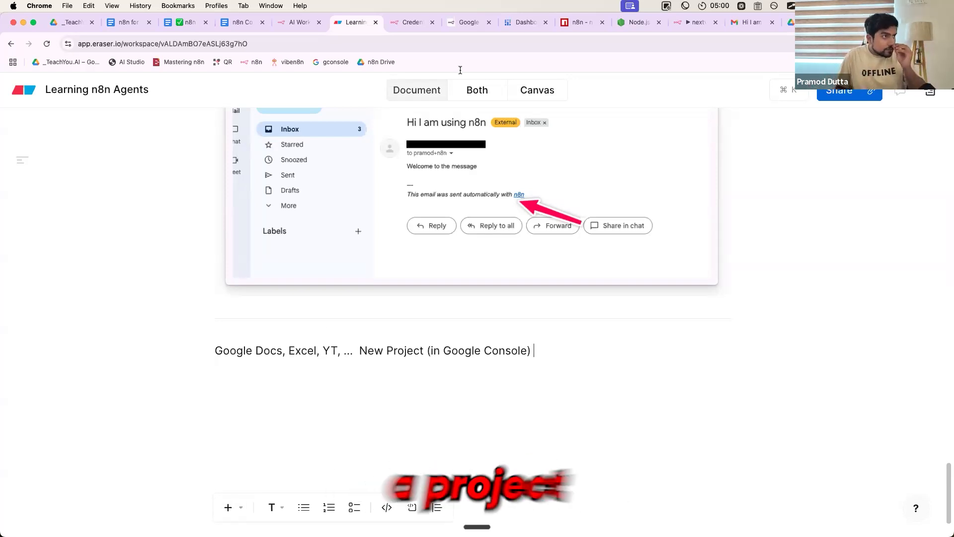
Return to the n8nw1 dashboard in Google Cloud and expand the APIs & Services product options
click(468, 28)
click(520, 24)
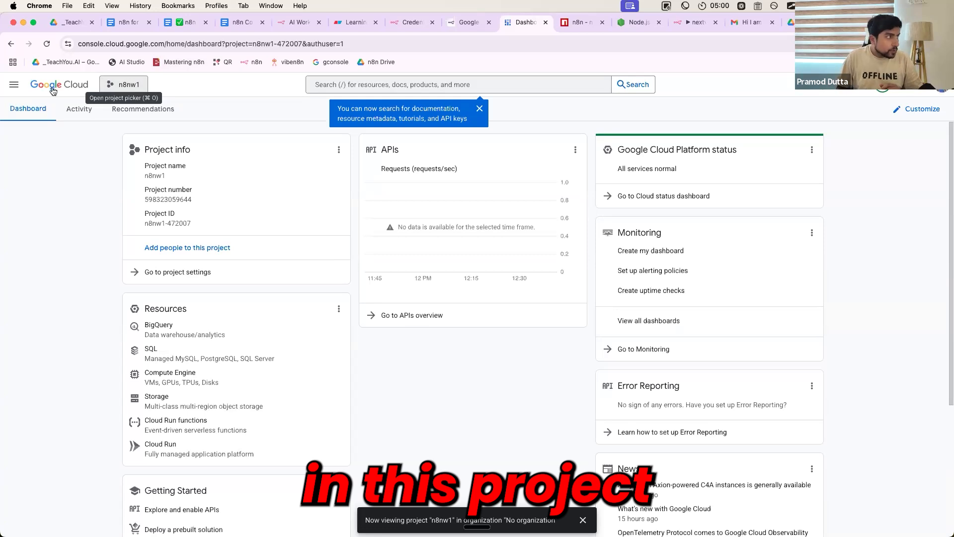
click(13, 84)
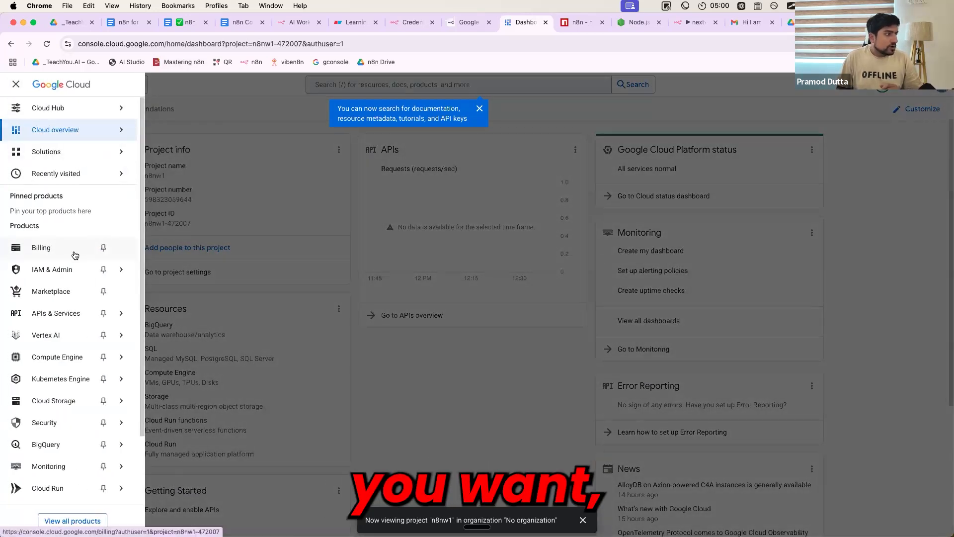
mouse_move(83, 273)
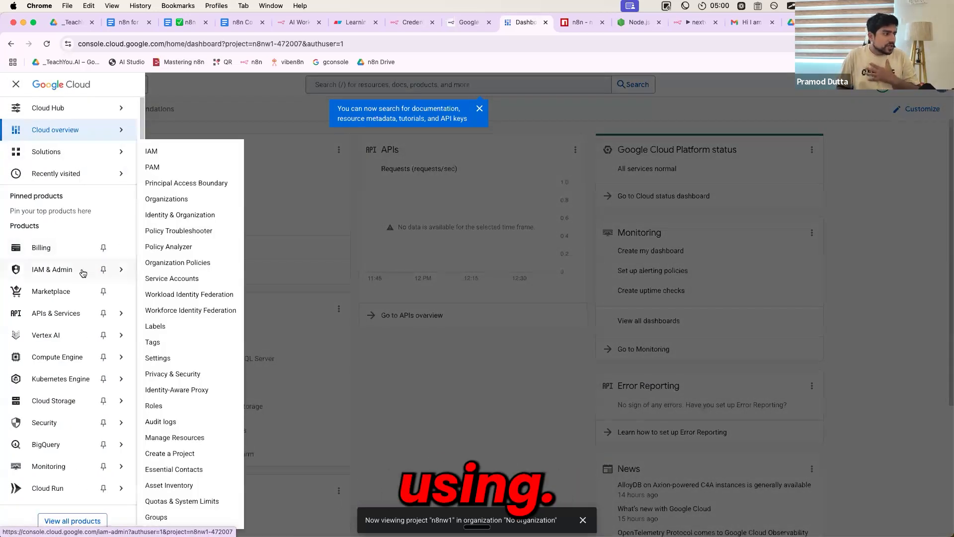
mouse_move(70, 159)
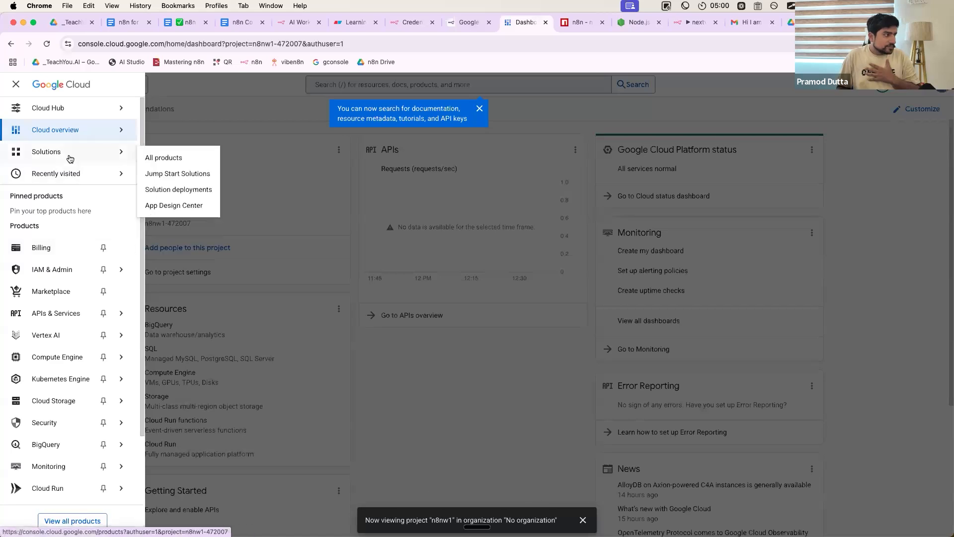
mouse_move(75, 322)
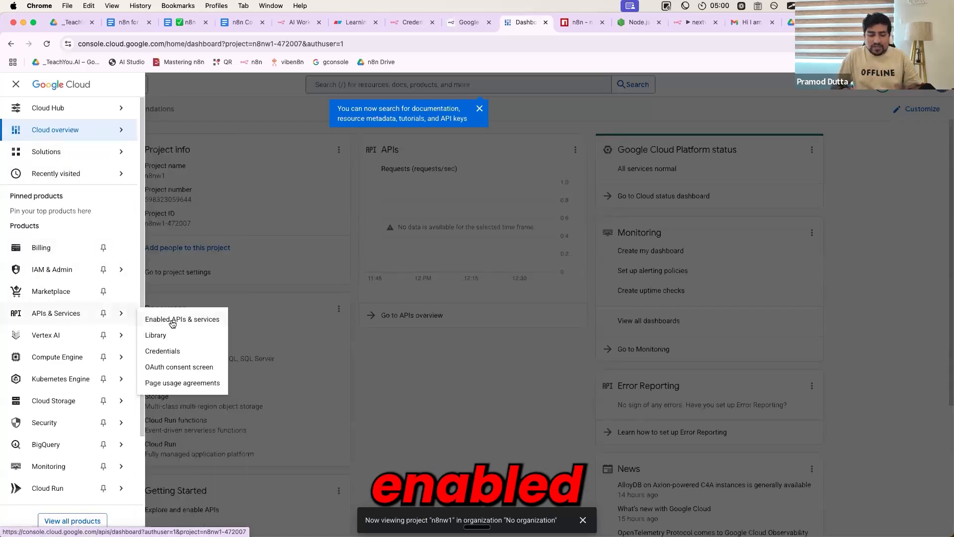
Capture the console window in Xnapper, add an arrow pointing at Enabled APIs & services, and copy the image
key(super+alt+i)
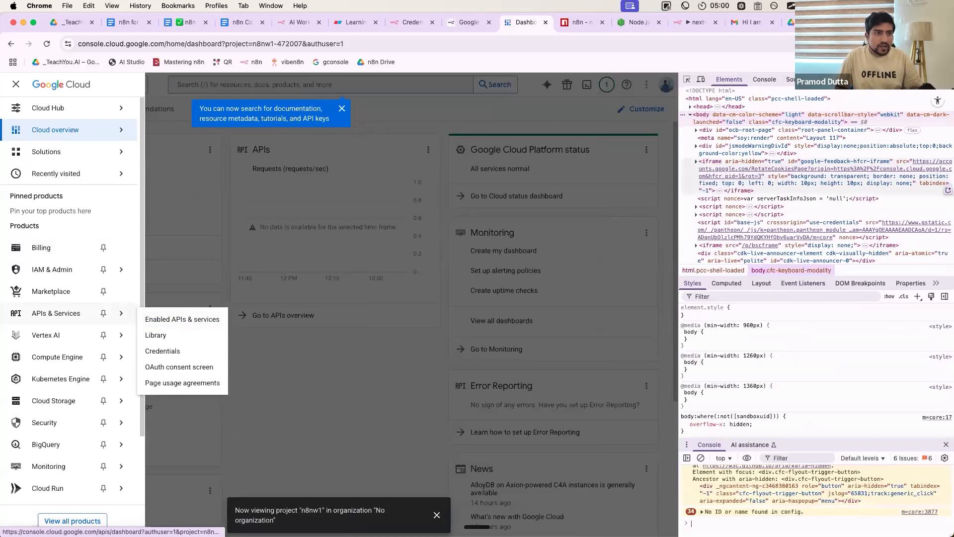
key(super+alt+i)
key(super+shift+4)
drag(1, 31, 835, 442)
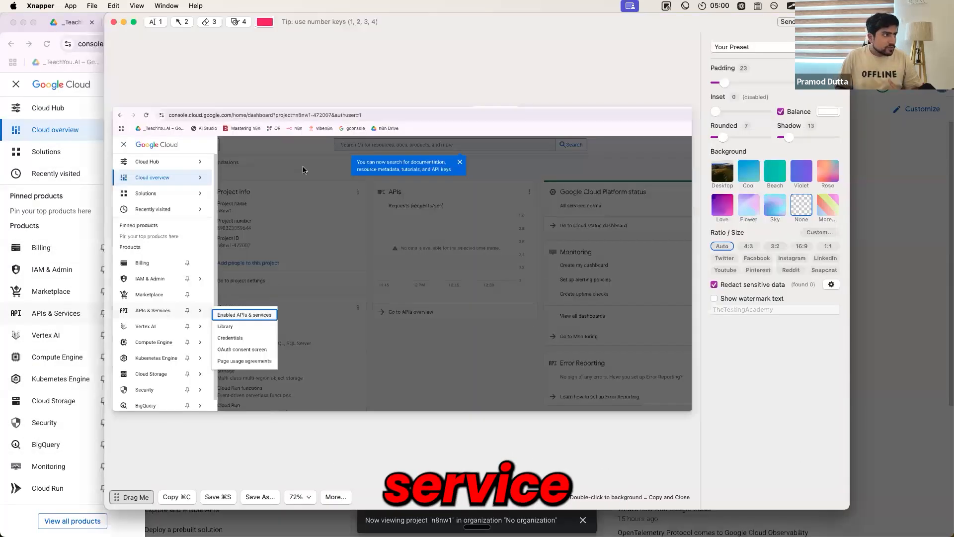
key(2)
drag(323, 324, 270, 317)
click(176, 499)
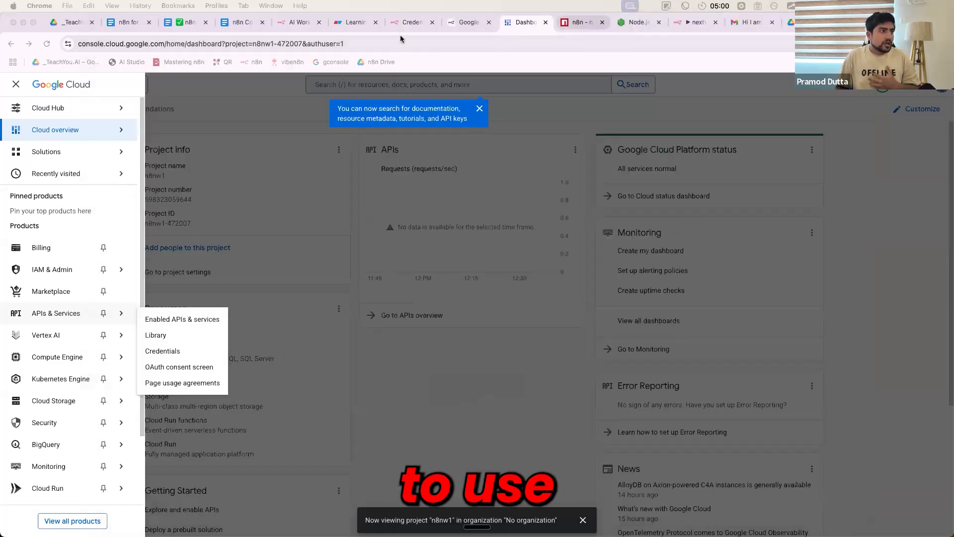
Paste the annotated console screenshot below the New Project line in the Learning n8n Agents document in Eraser
click(413, 22)
click(356, 21)
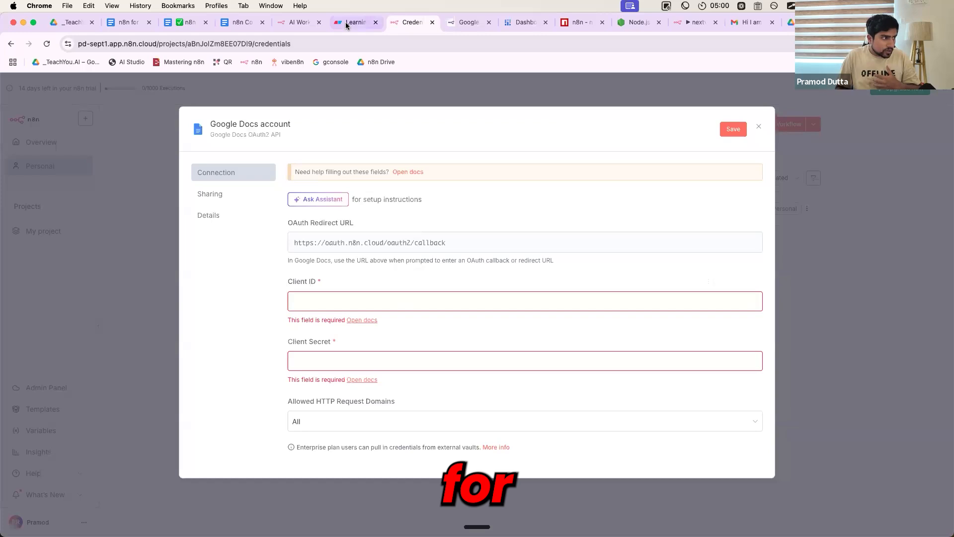
key(Return)
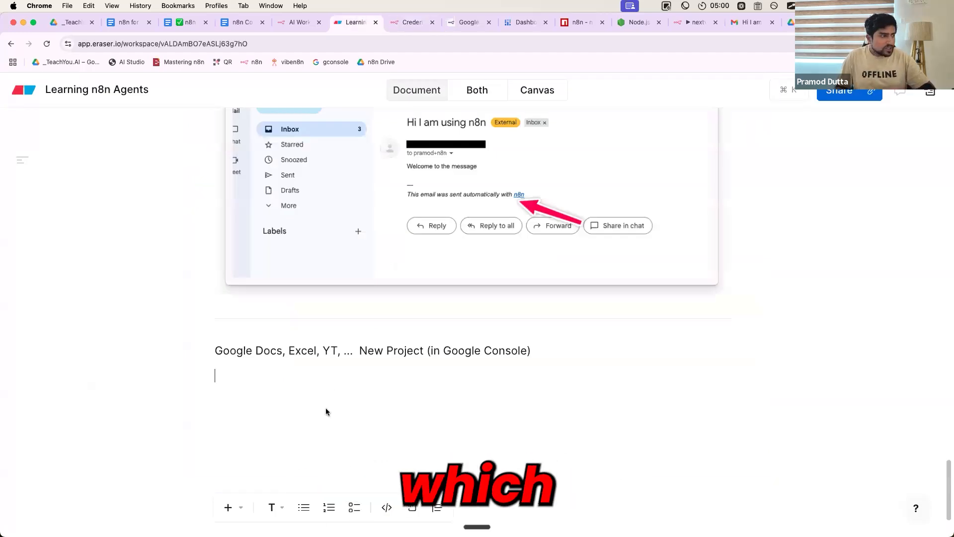
key(super+v)
Return to the Google Cloud console and go through Enabled APIs & services of n8nw1 to the API Library
click(412, 22)
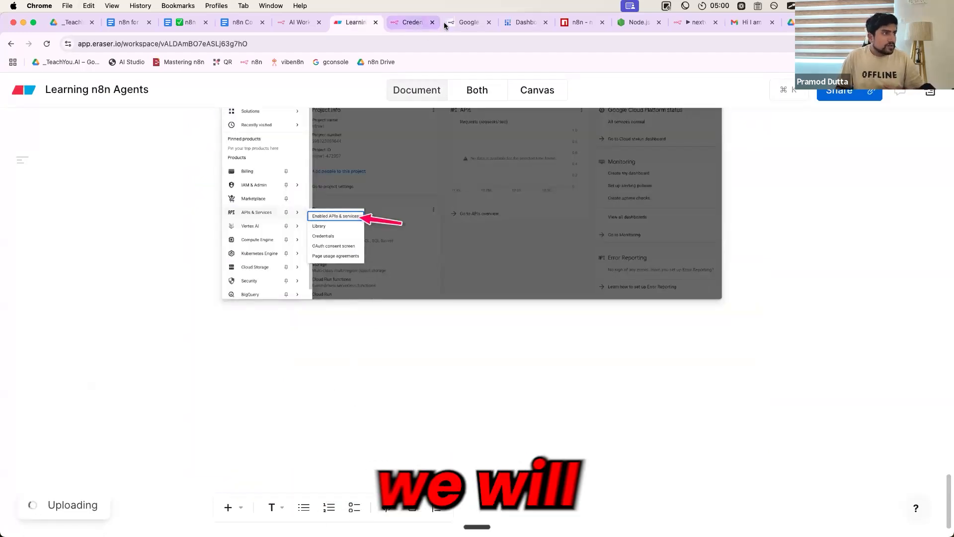
click(524, 22)
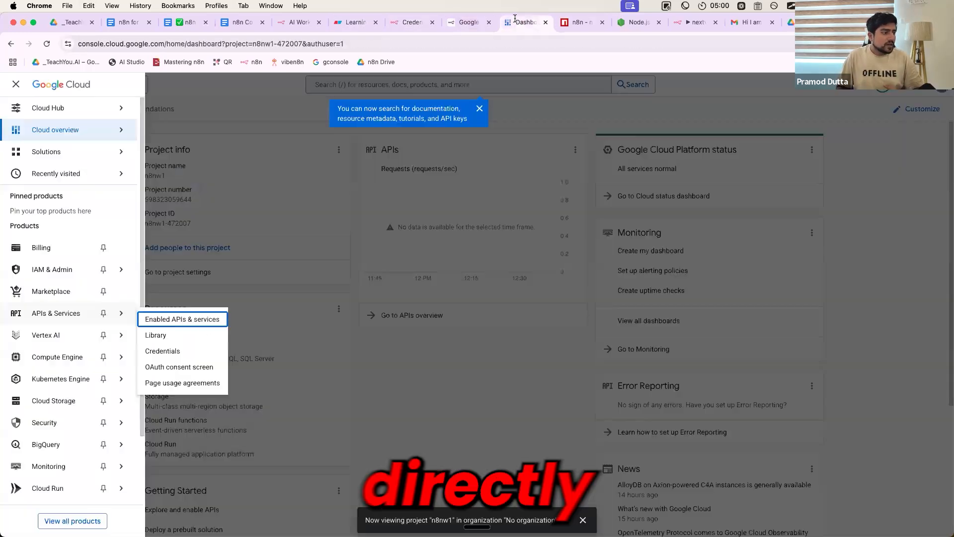
click(192, 322)
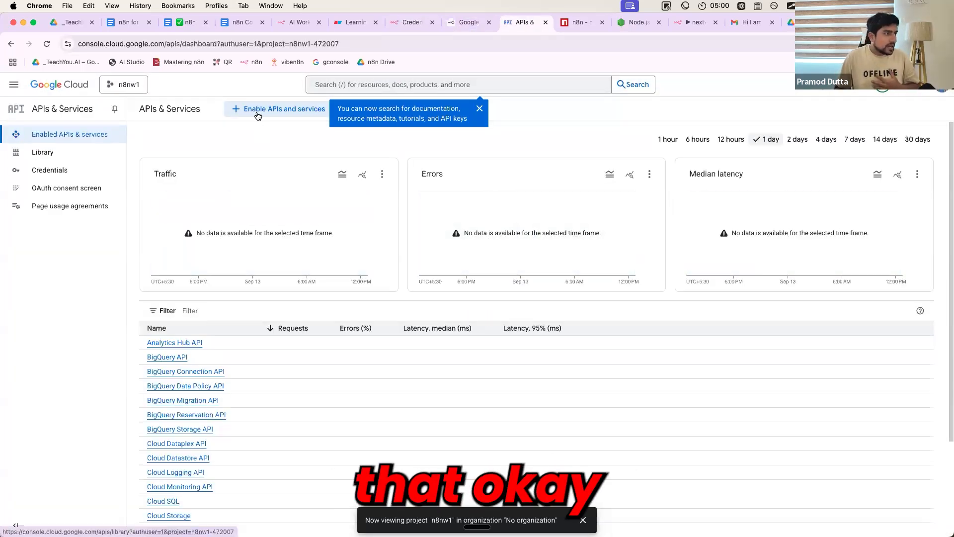
click(258, 115)
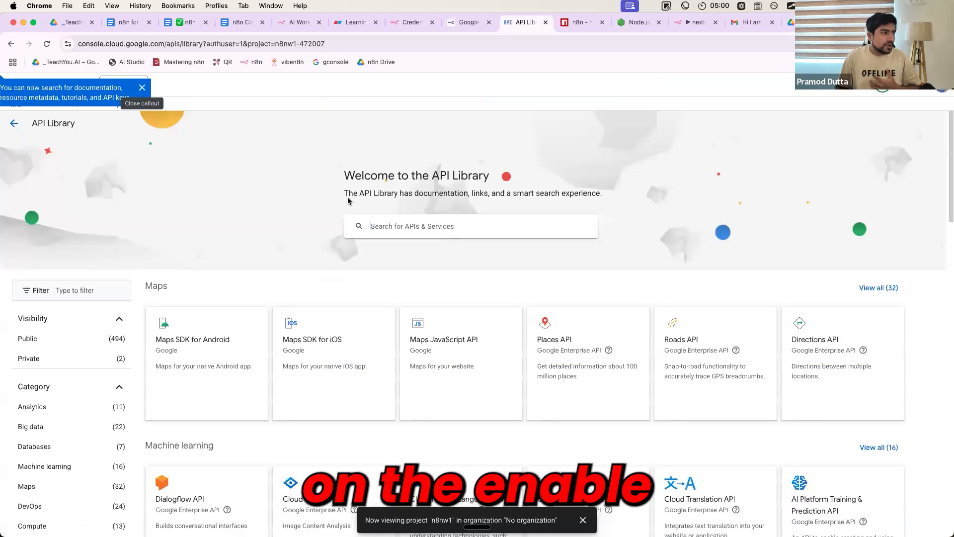
Search the API Library for "doc" and open the Google Docs API product page
click(471, 226)
text(docs)
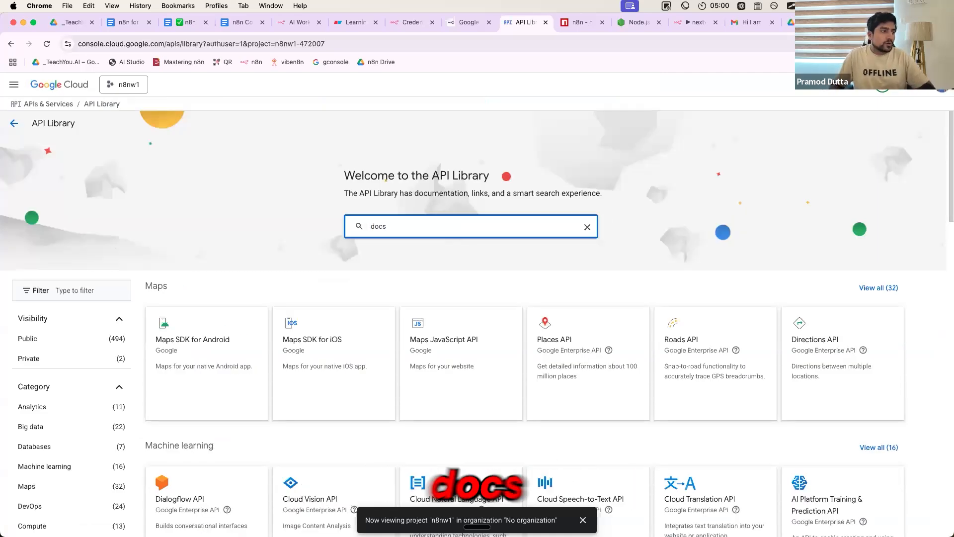
key(BackSpace)
key(Return)
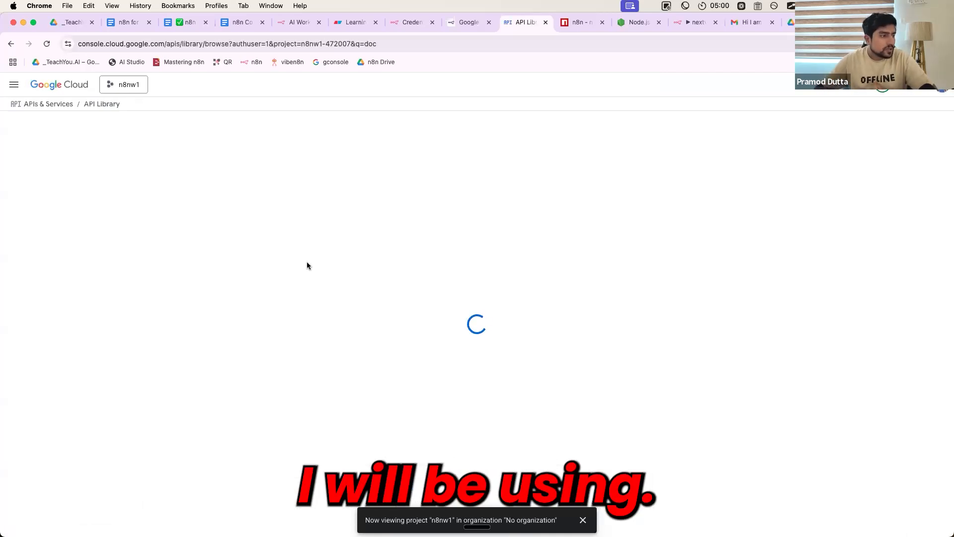
click(255, 302)
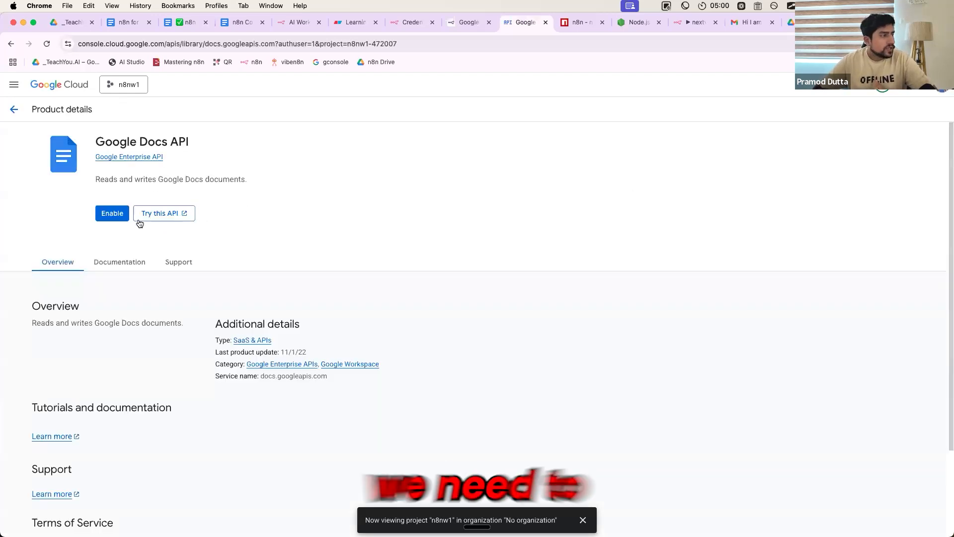
Enable the Google Docs API for project n8nw1 and go back to the API Library
click(113, 215)
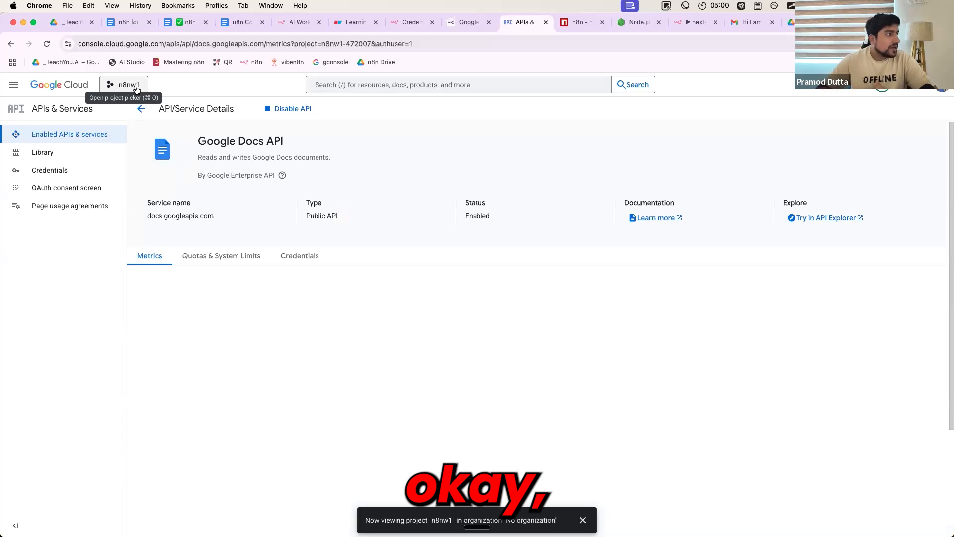
click(141, 109)
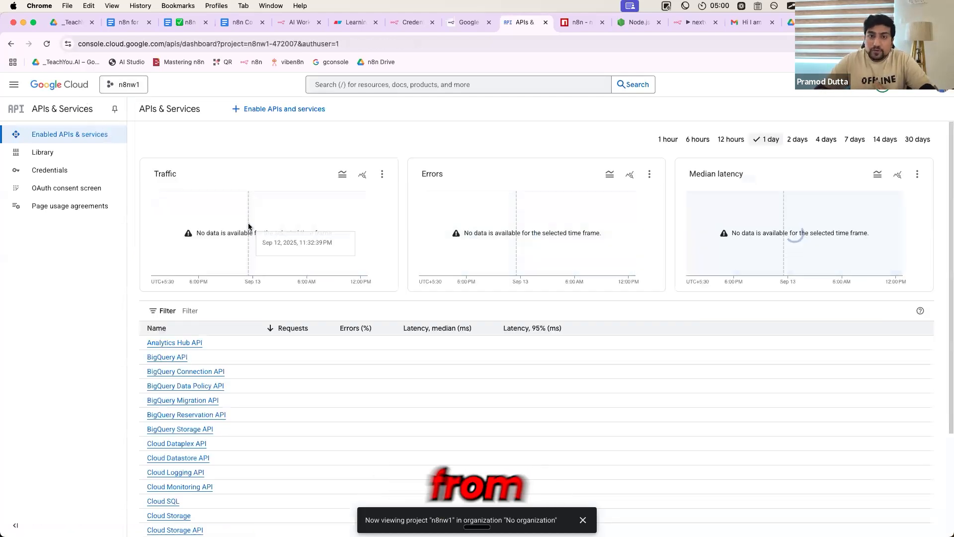
click(283, 113)
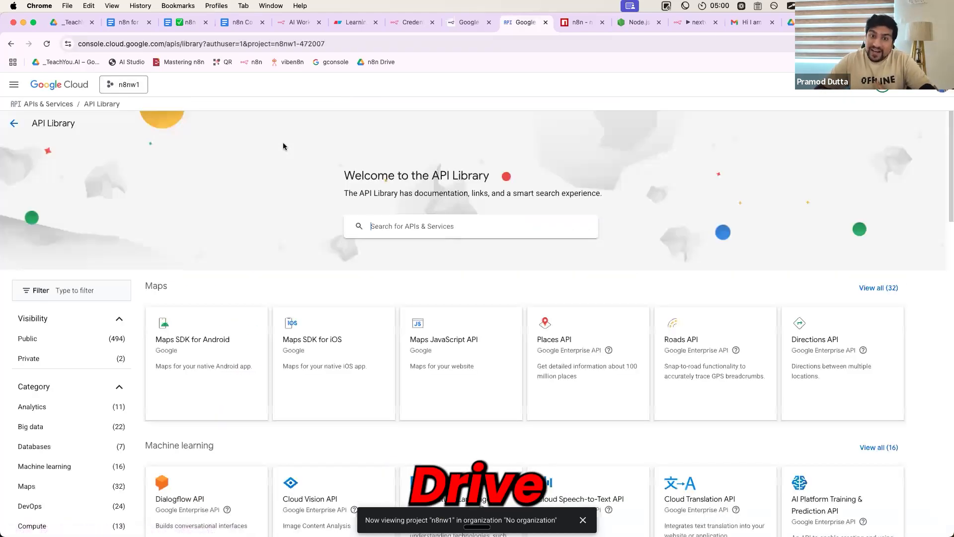
Search the API Library for "drive" and enable the Google Drive API
click(412, 226)
text(drive)
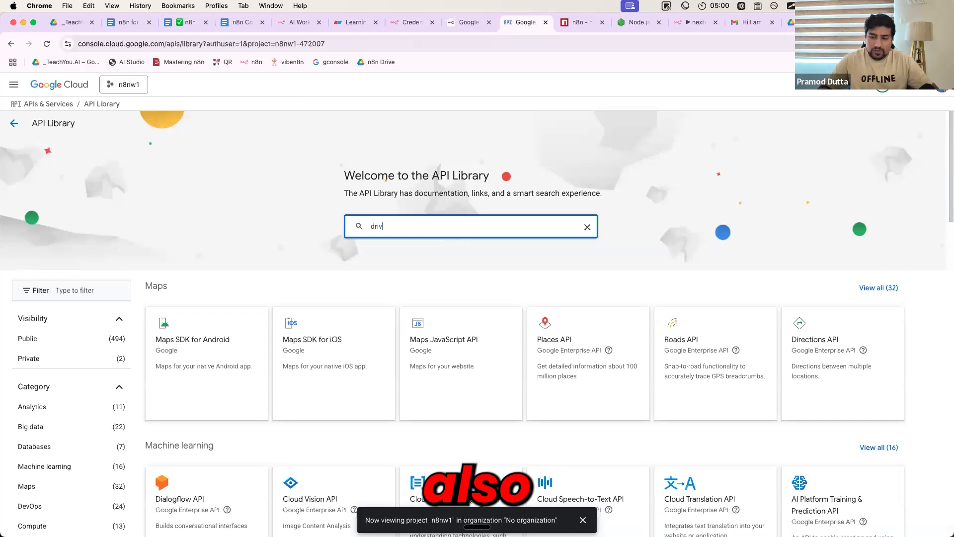
key(Return)
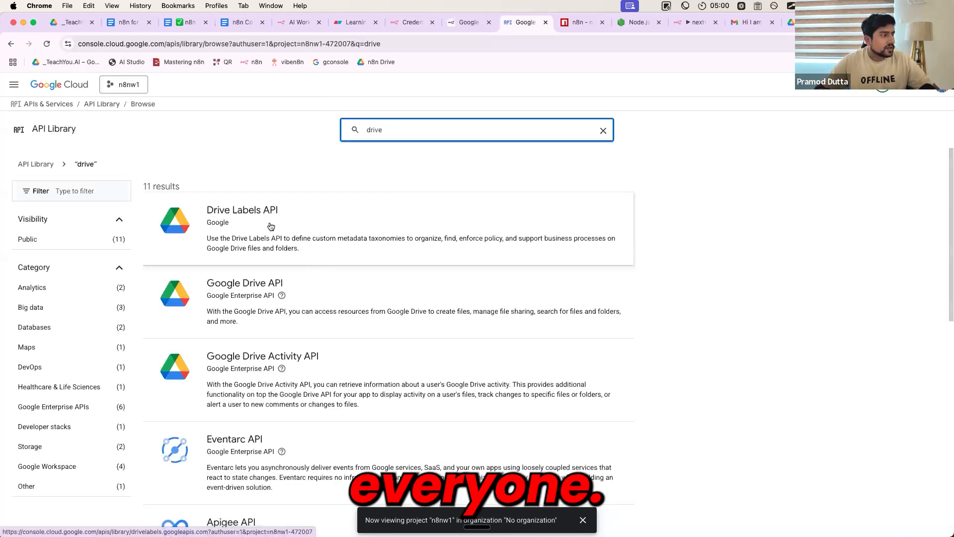
click(246, 293)
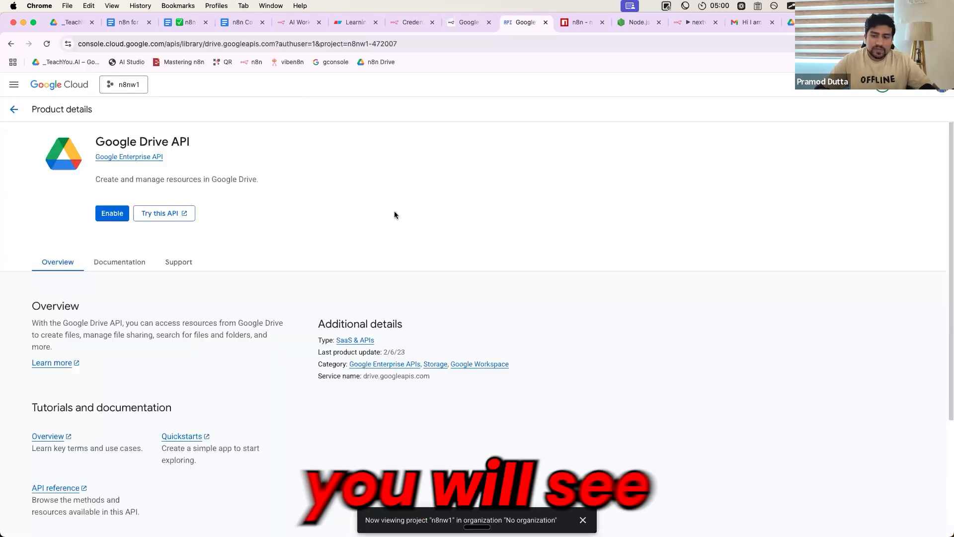
click(118, 217)
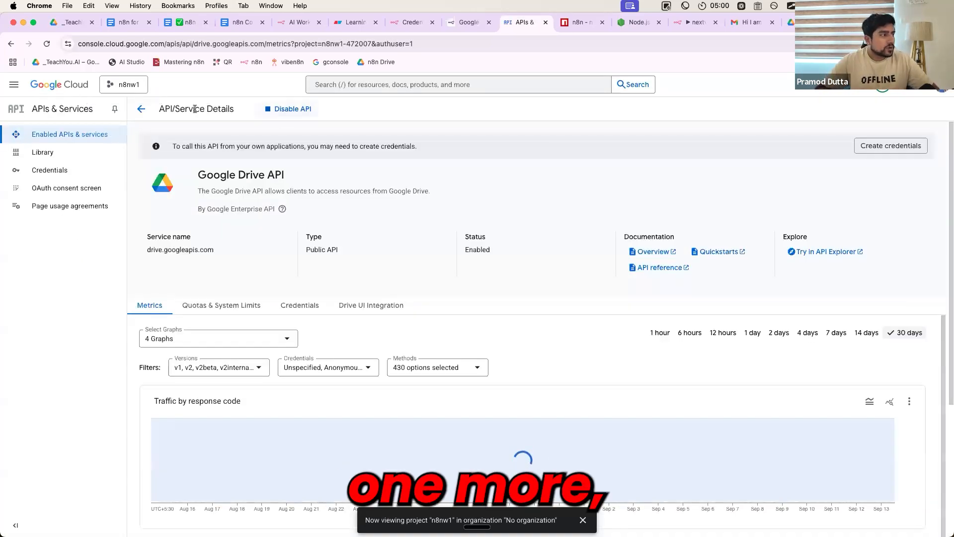
Return to the API Library, search for "sheet" and enable the Google Sheets API
click(135, 110)
click(252, 108)
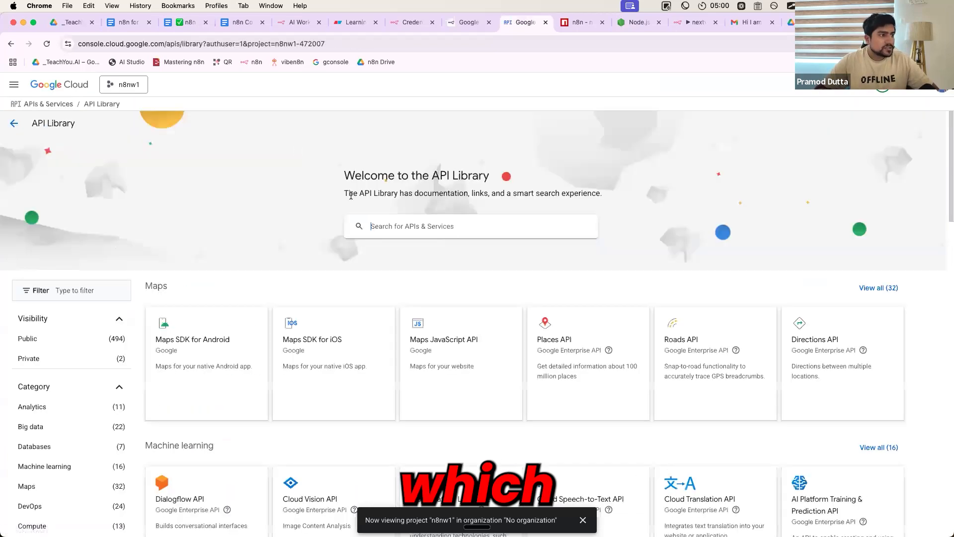
click(384, 233)
text(sheet)
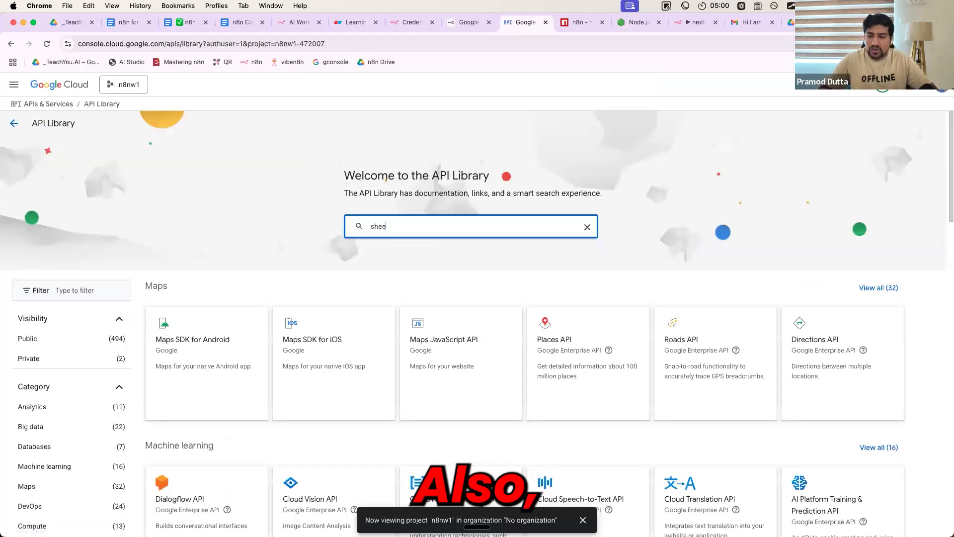
key(Return)
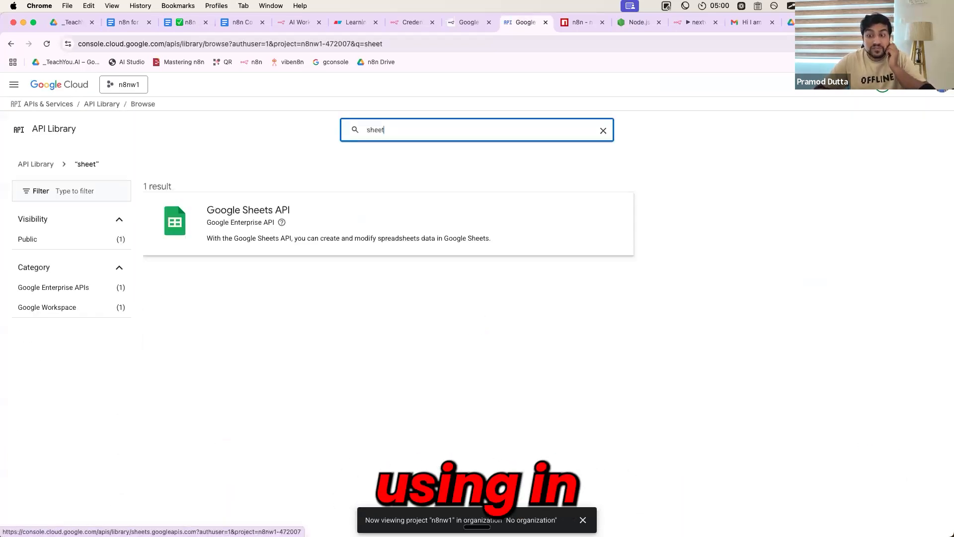
click(333, 225)
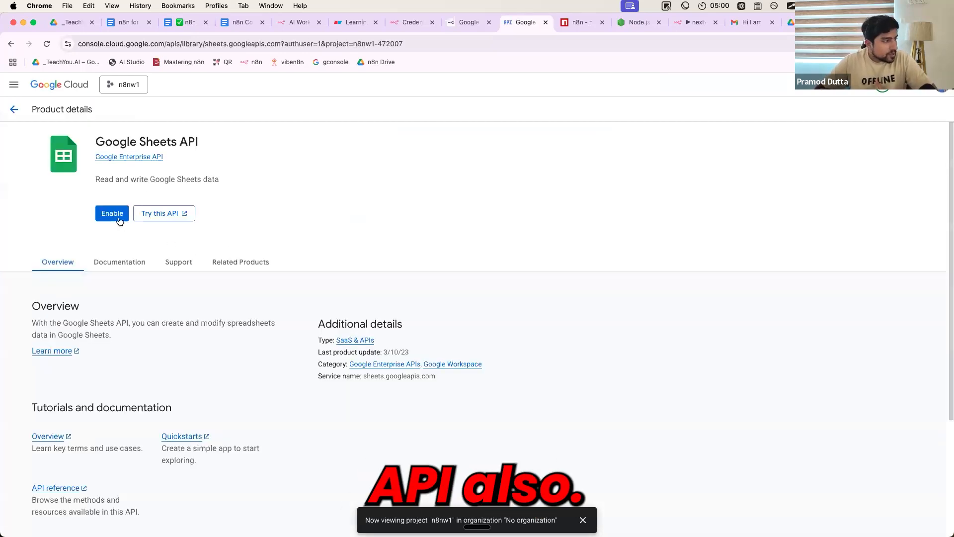
click(117, 217)
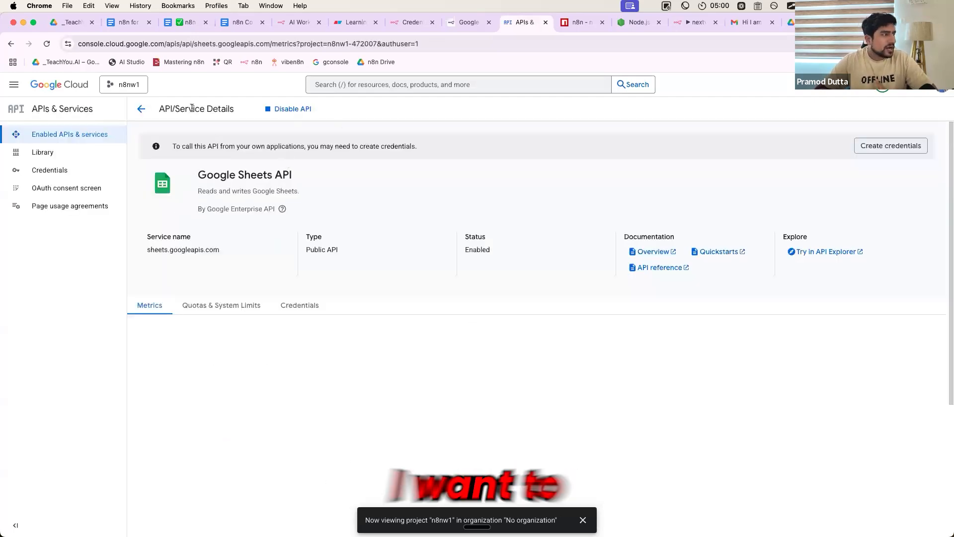
Return to the API Library, search for "maps" and look through the Maps APIs on offer
click(141, 109)
click(321, 113)
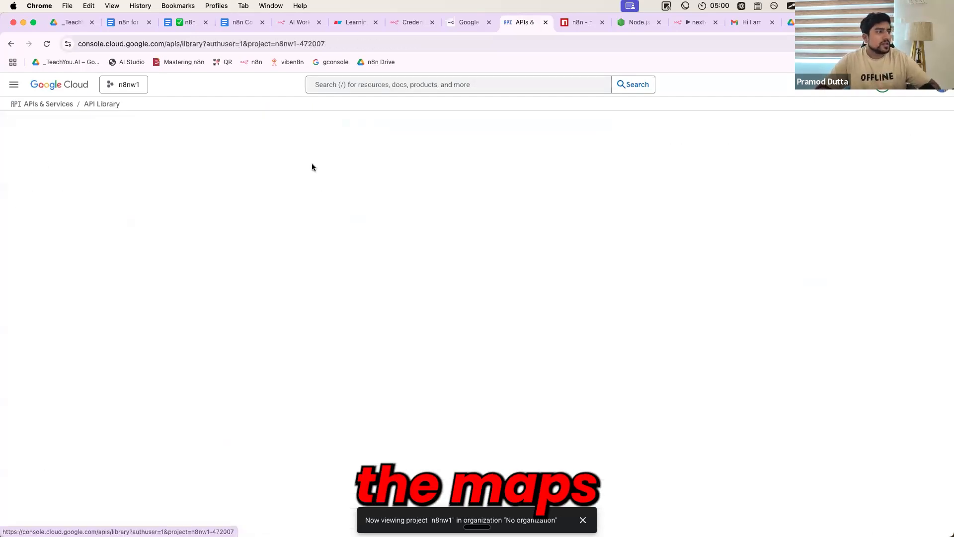
click(387, 222)
text(m)
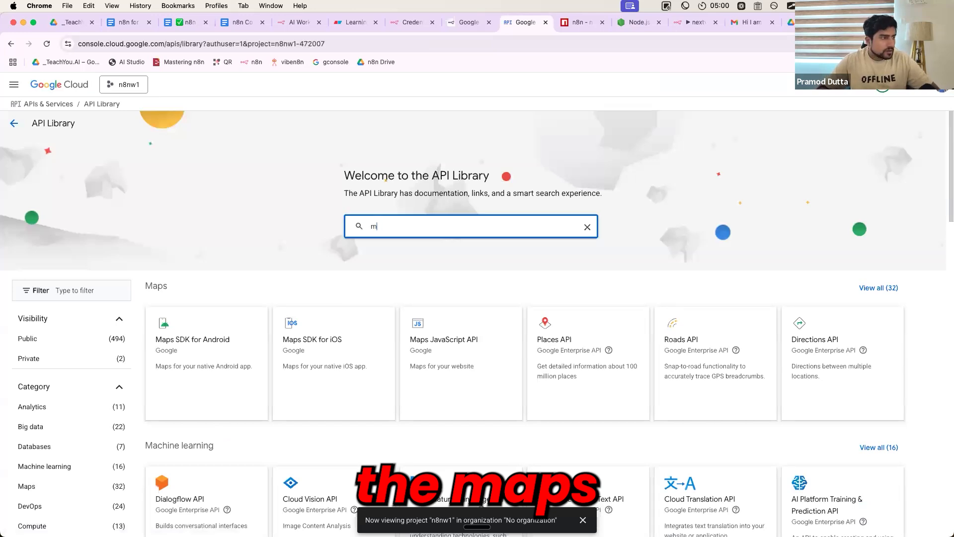
text(aps)
key(Return)
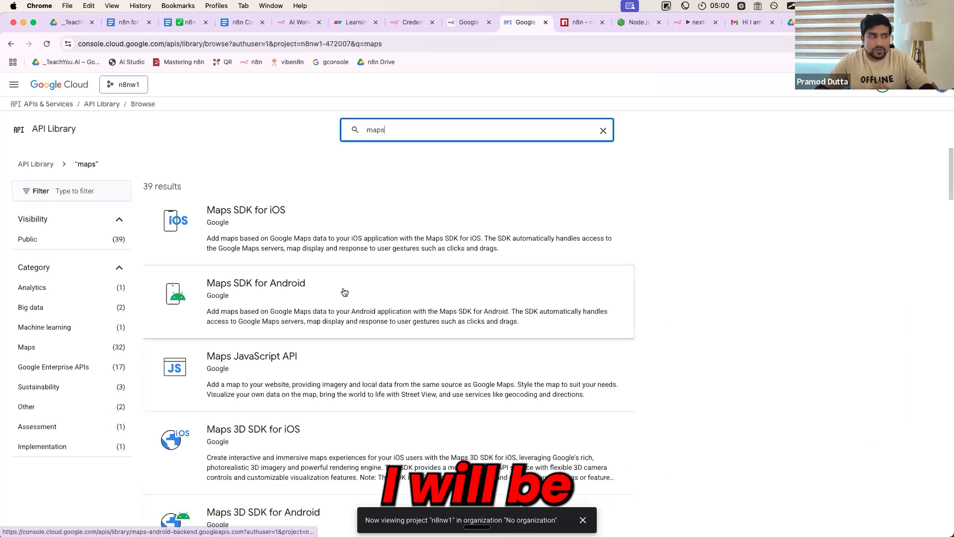
scroll(257, 348, down, 1)
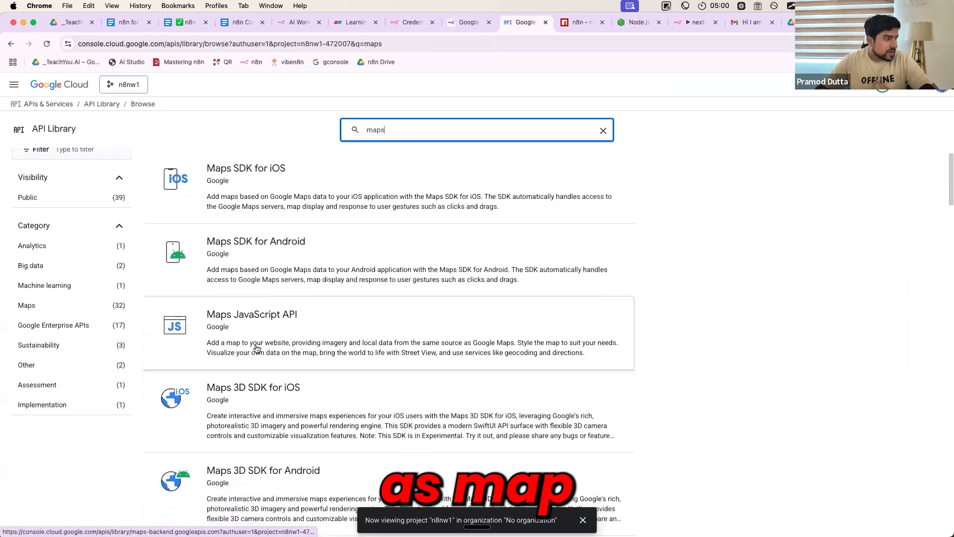
scroll(221, 327, down, 5)
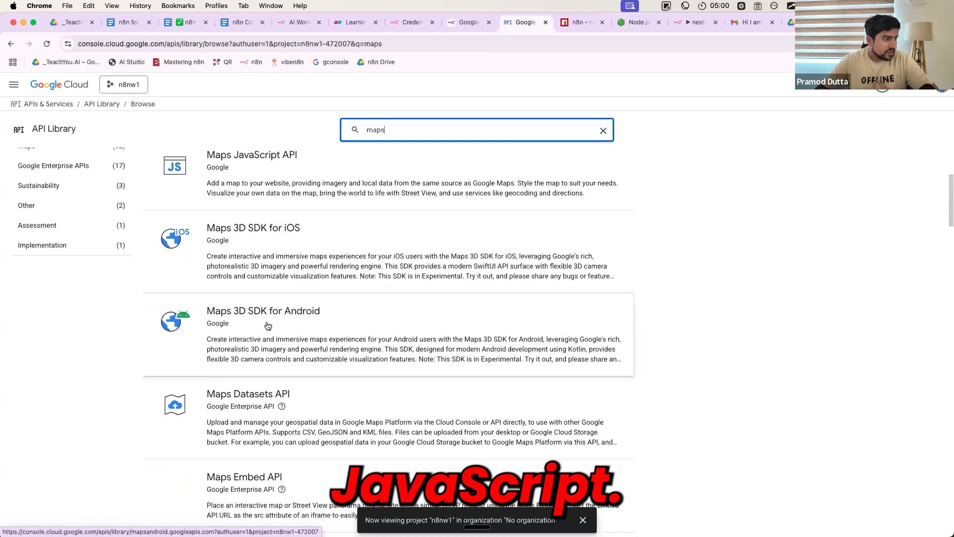
scroll(282, 225, down, 5)
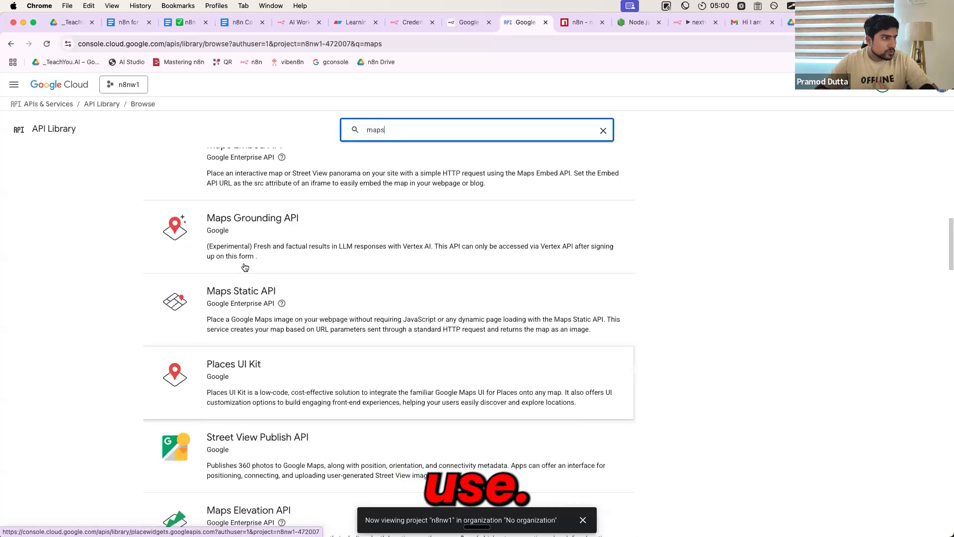
scroll(232, 437, up, 12)
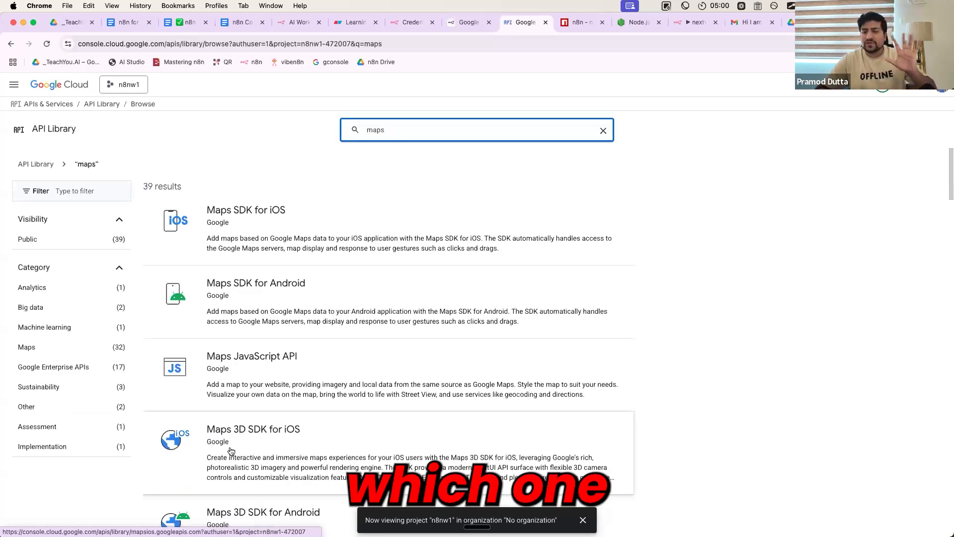
Search the API Library for "youtube" and view the YouTube Data API v3 product page
double_click(379, 130)
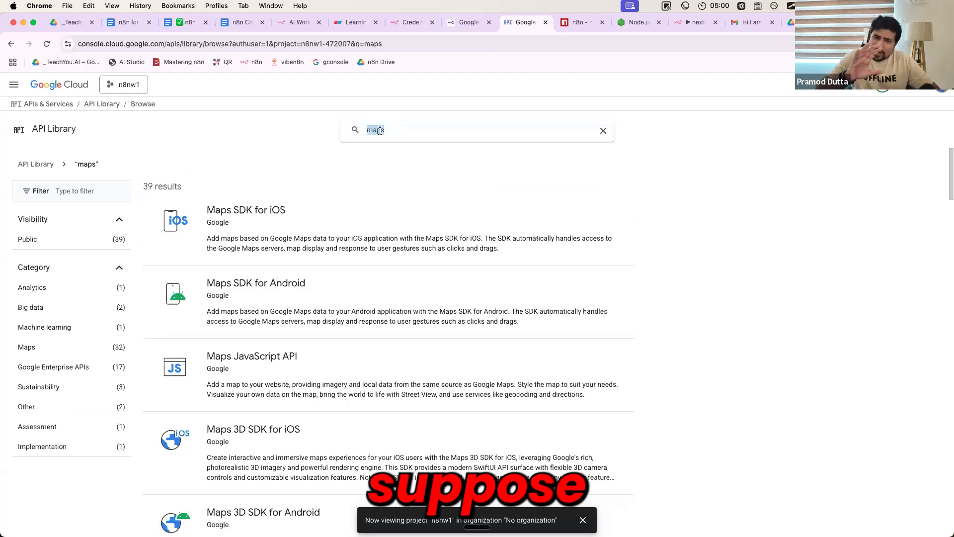
key(BackSpace)
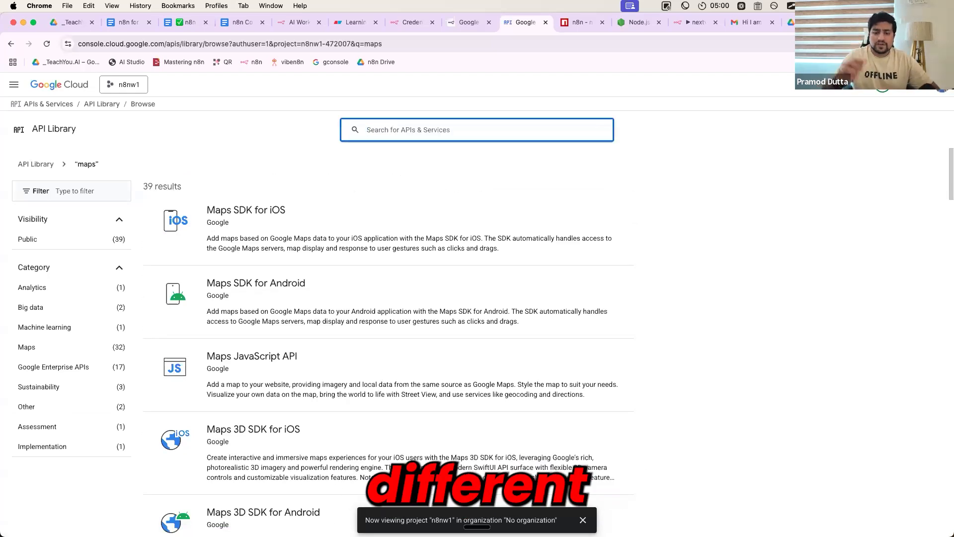
text(youtube)
key(Return)
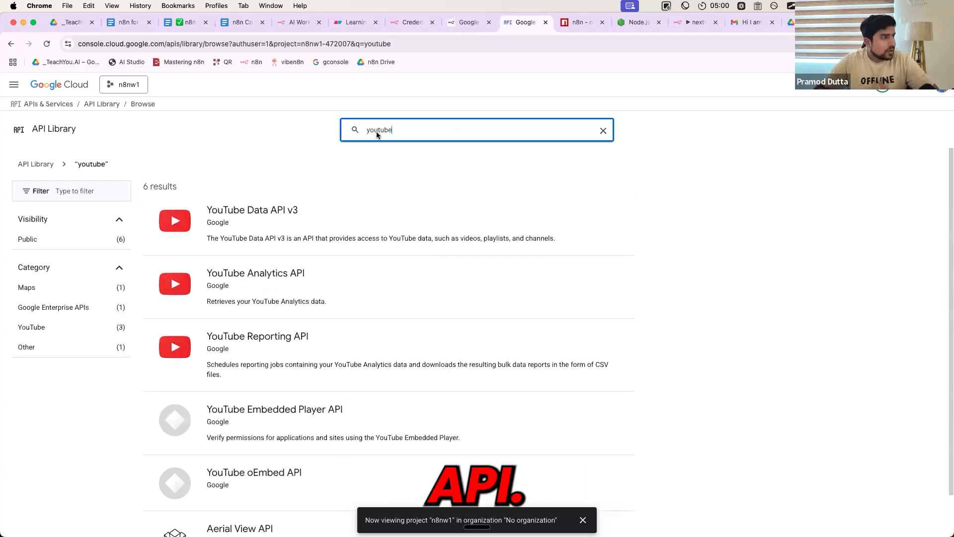
click(278, 218)
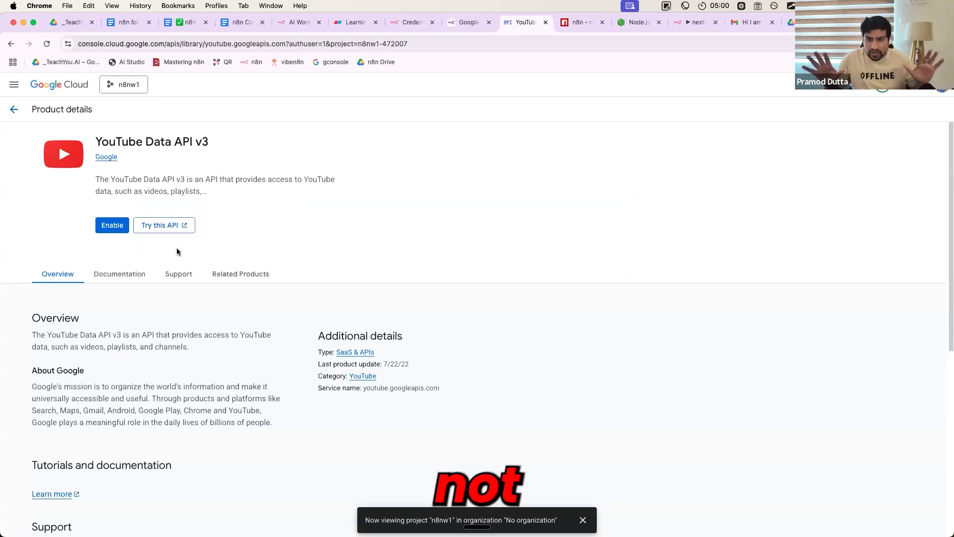
Go back to the APIs & Services overview and check the Google APIs in the enabled list
click(13, 111)
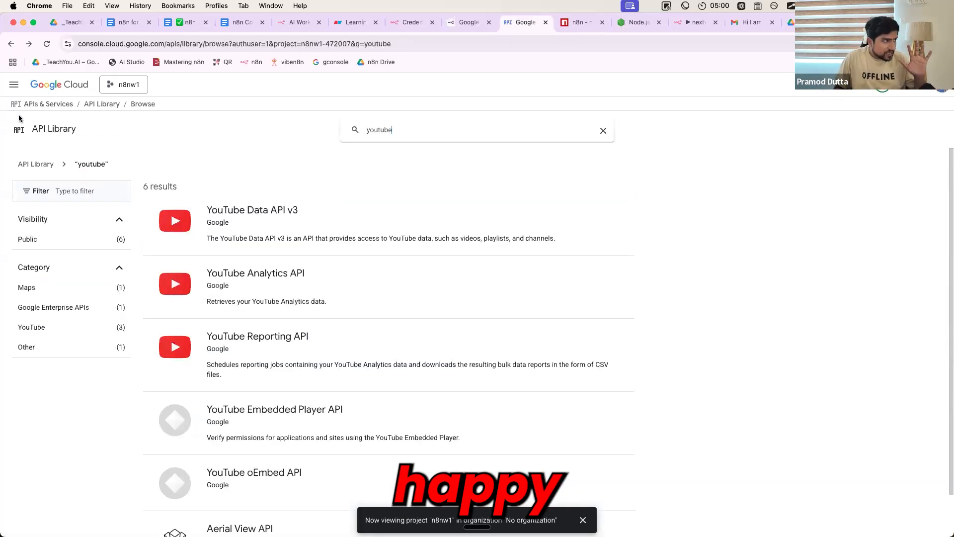
click(99, 111)
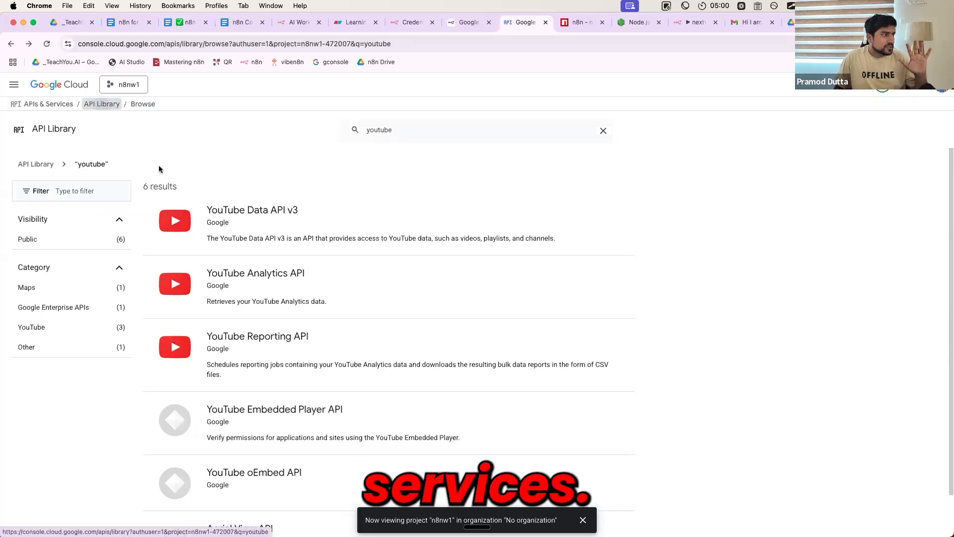
click(64, 106)
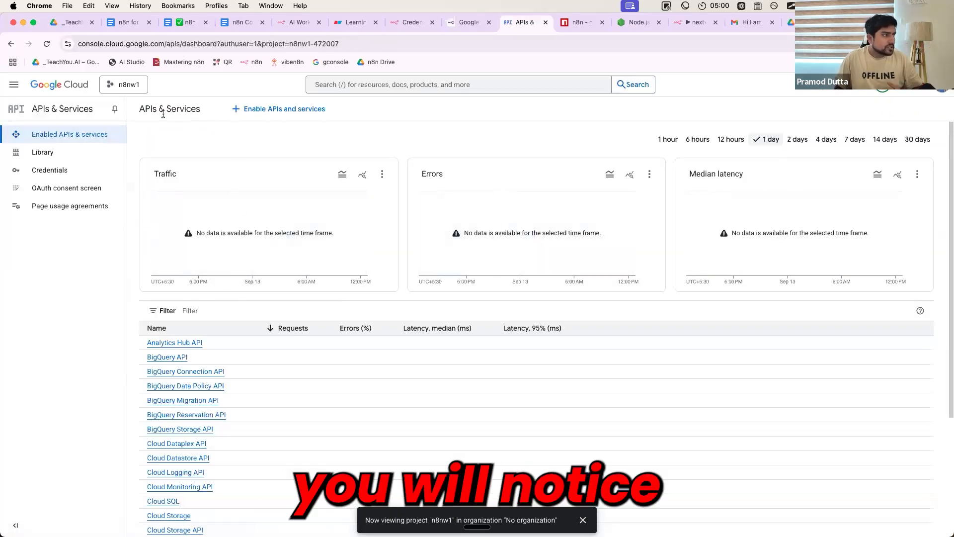
scroll(259, 324, down, 3)
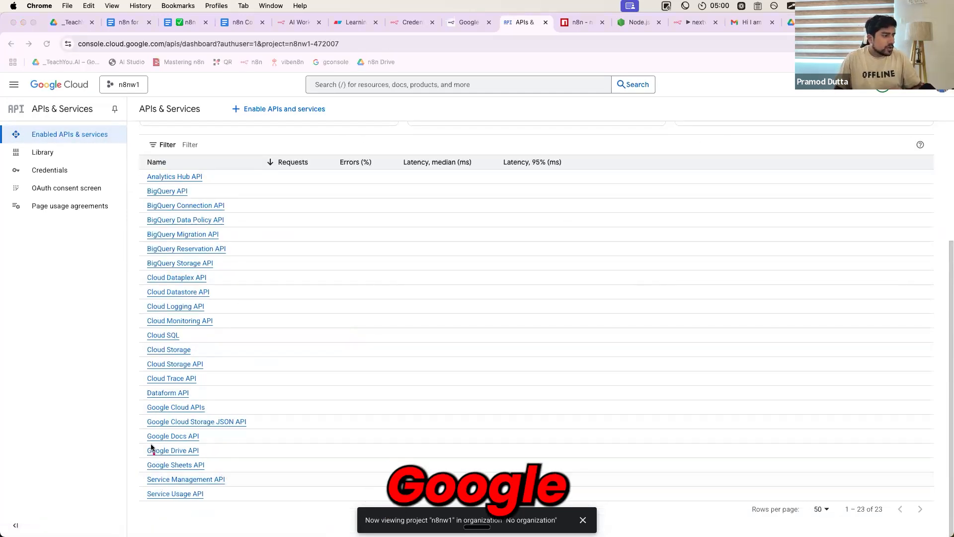
Mark the Google Docs, Drive and Sheets APIs with on-screen pen strokes, cross out the default APIs, and clear the drawing
drag(149, 455, 200, 455)
drag(149, 471, 208, 474)
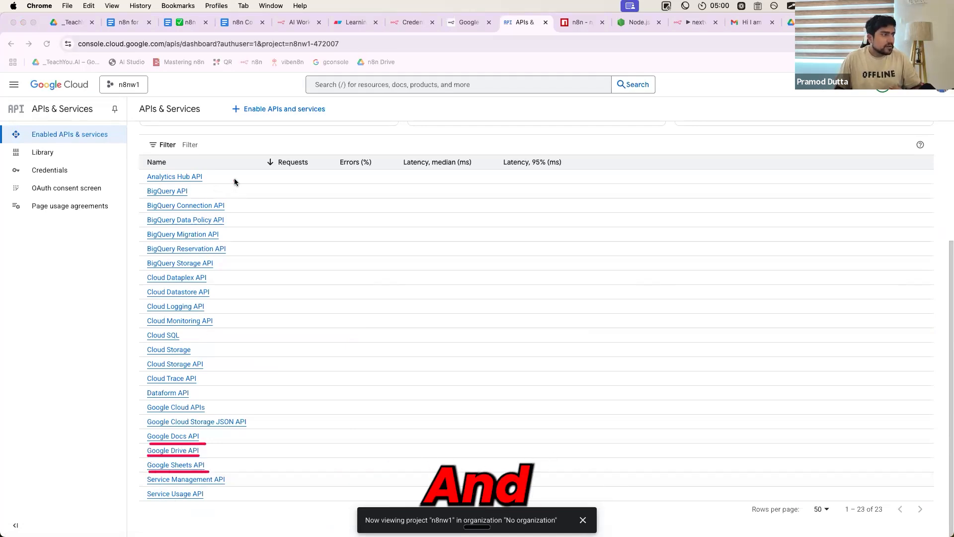
drag(234, 278, 225, 404)
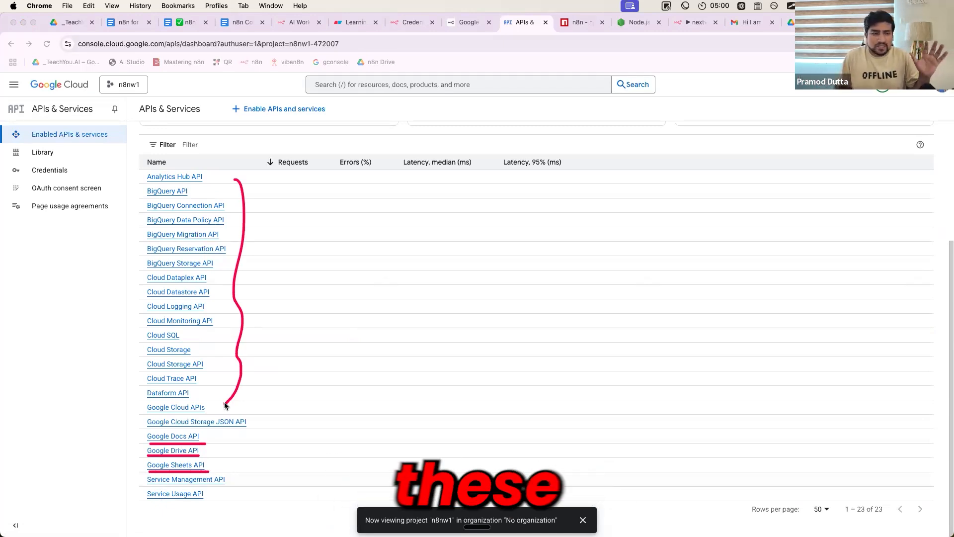
mouse_move(215, 217)
mouse_down()
mouse_move(198, 278)
mouse_move(144, 325)
mouse_move(179, 393)
mouse_move(236, 376)
mouse_up()
drag(211, 436, 274, 392)
drag(215, 453, 276, 408)
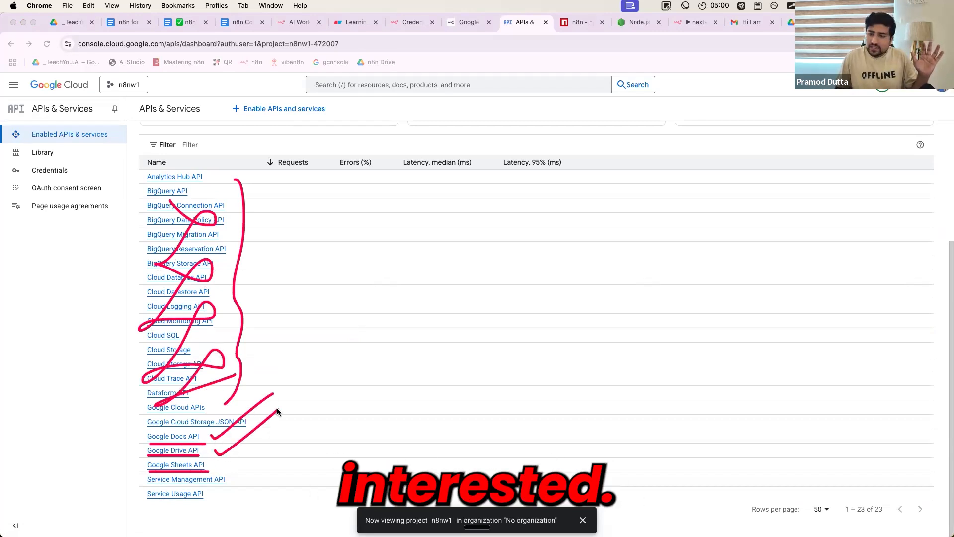
drag(226, 464, 291, 422)
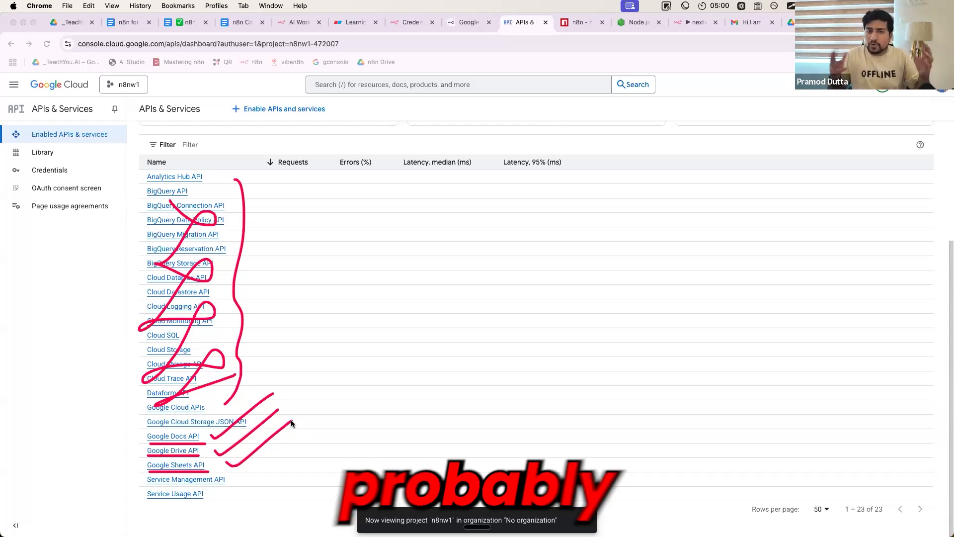
key(Escape)
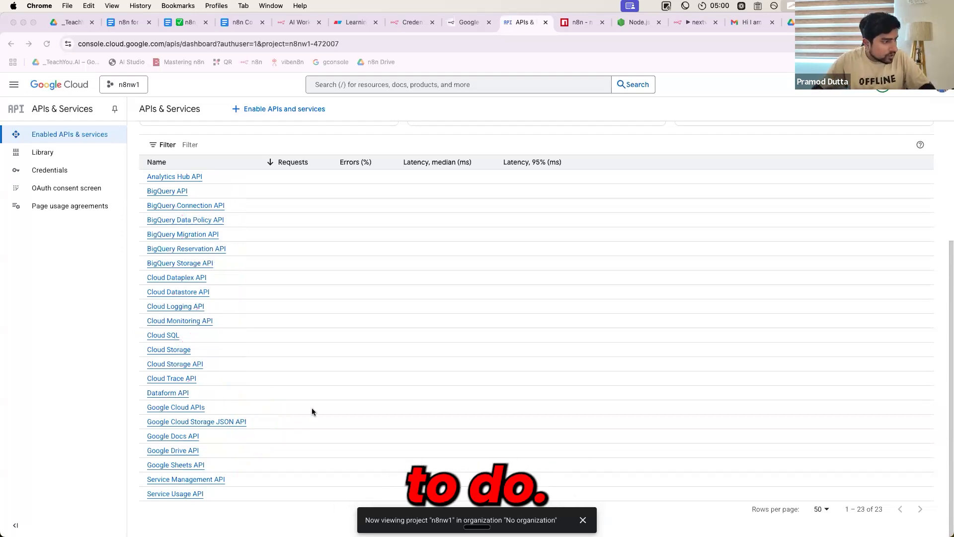
Capture the enabled APIs page, add arrows to the Docs, Drive and Sheets APIs, project n8nw1 and Enabled APIs & services, and copy the image
key(super+shift+4)
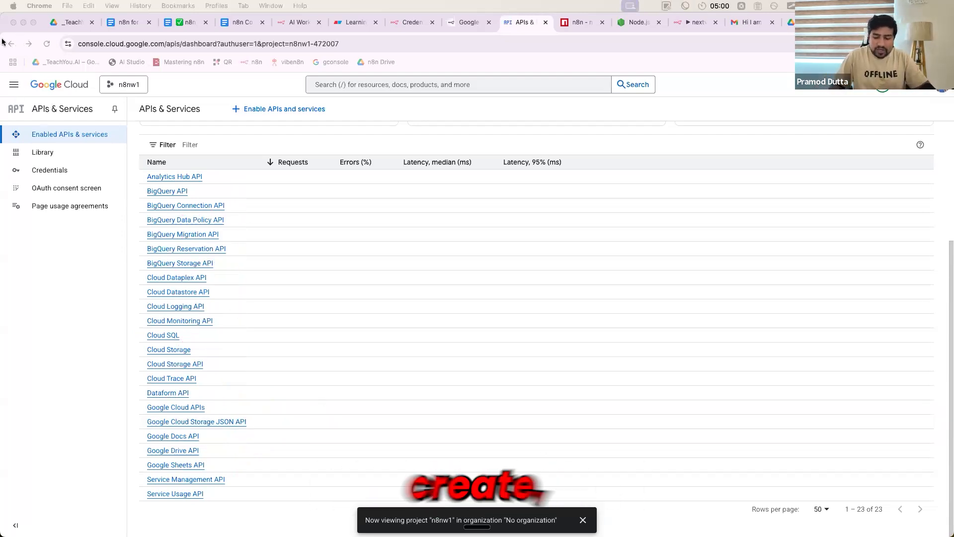
drag(24, 31, 541, 513)
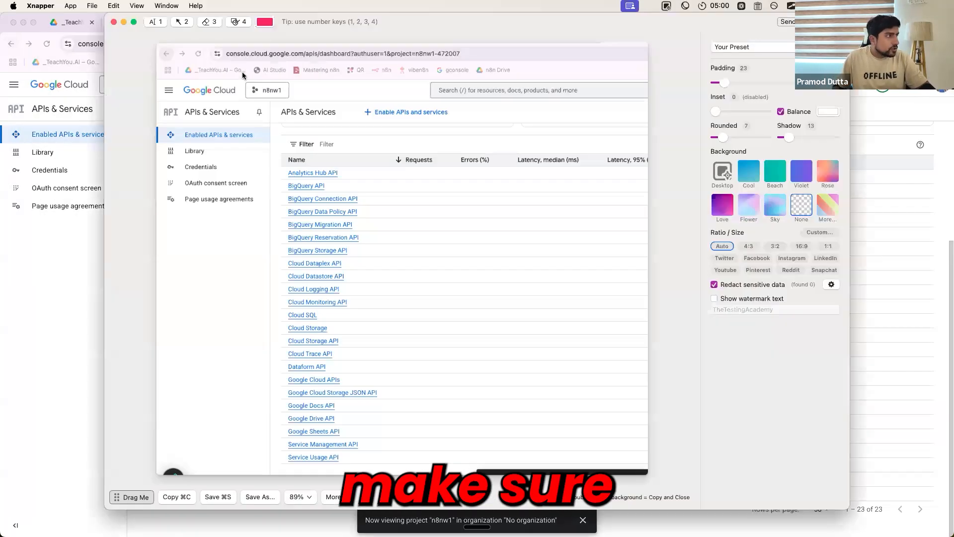
click(190, 21)
mouse_move(397, 389)
mouse_down()
mouse_move(347, 418)
mouse_move(339, 405)
mouse_up()
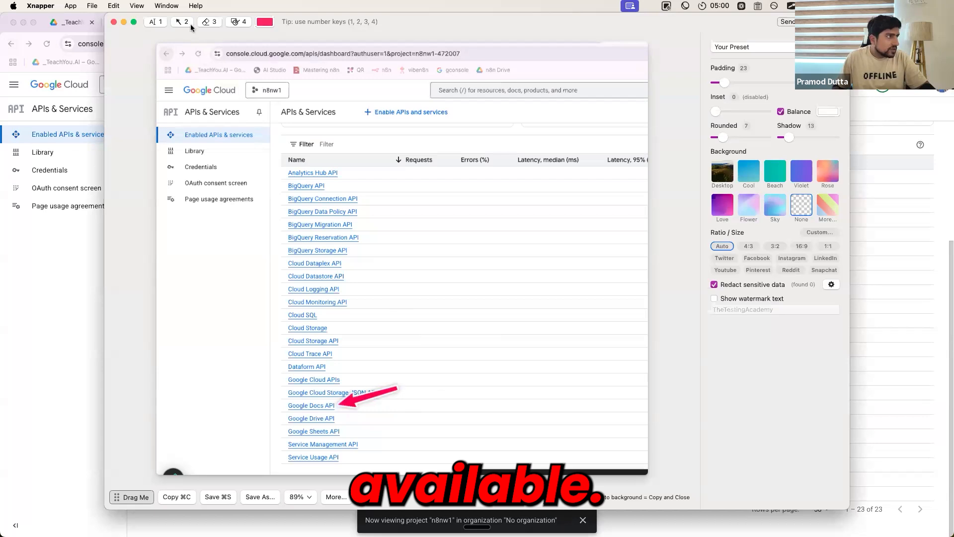
mouse_move(404, 397)
mouse_down()
mouse_move(345, 419)
mouse_move(350, 431)
mouse_up()
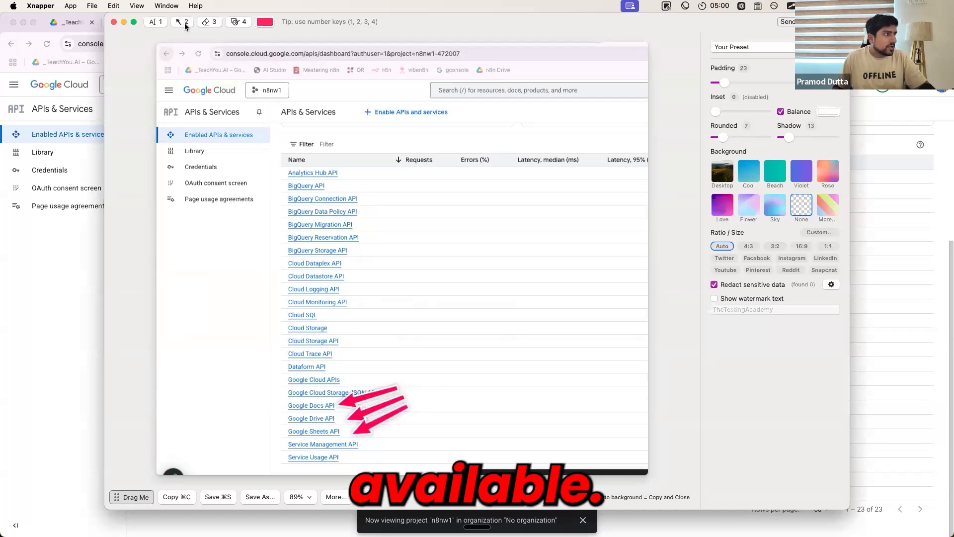
drag(313, 158, 279, 98)
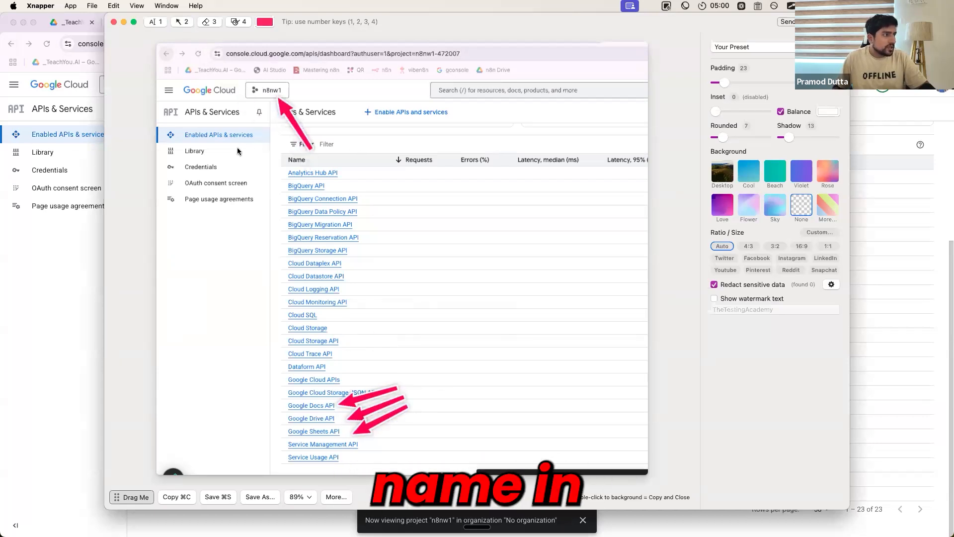
drag(242, 181, 199, 141)
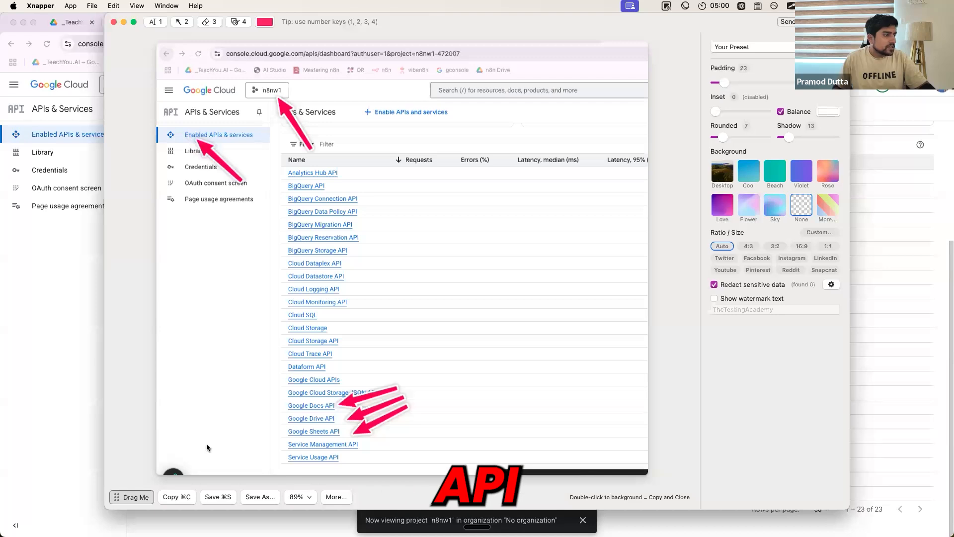
click(179, 497)
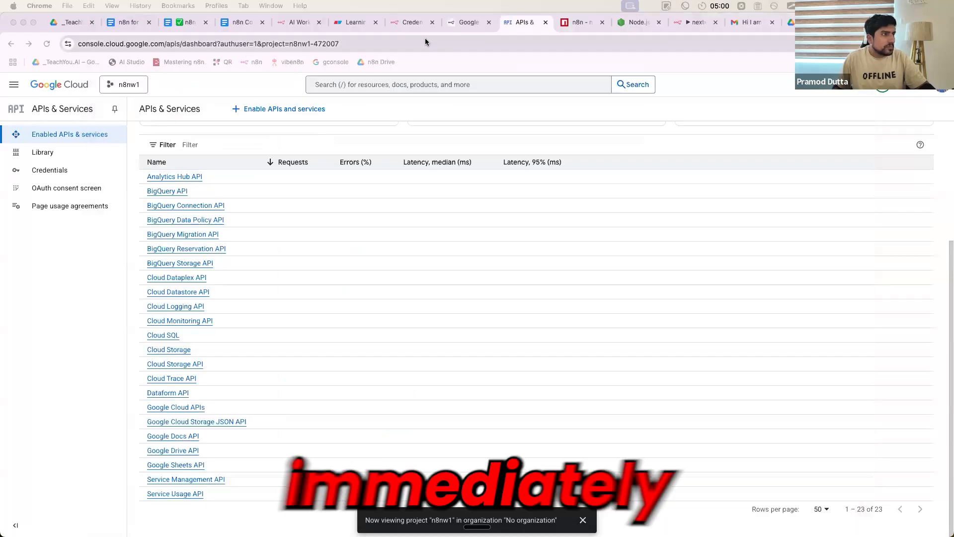
Switch to the Learning n8n Agents document in Eraser, paste the annotated screenshot at its end and review it
click(356, 23)
key(super+v)
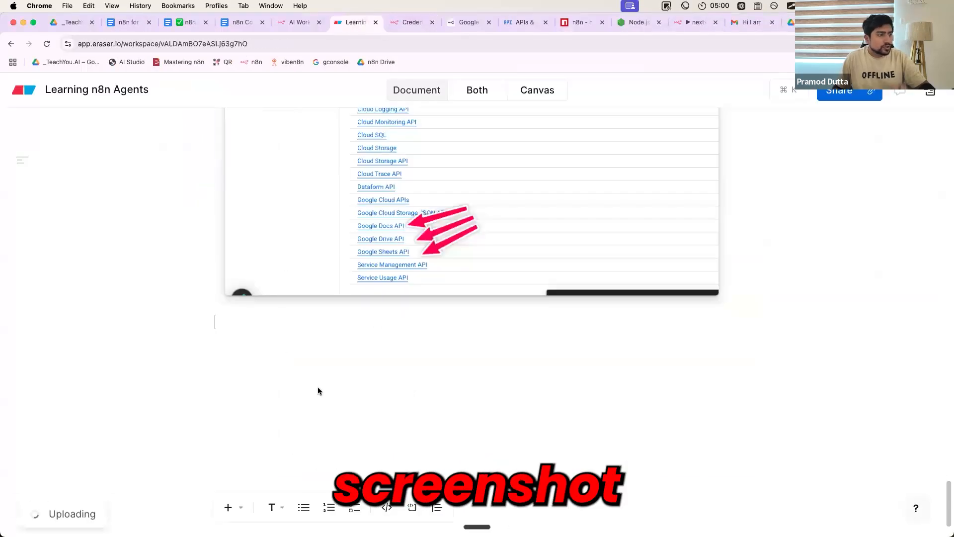
scroll(317, 390, up, 5)
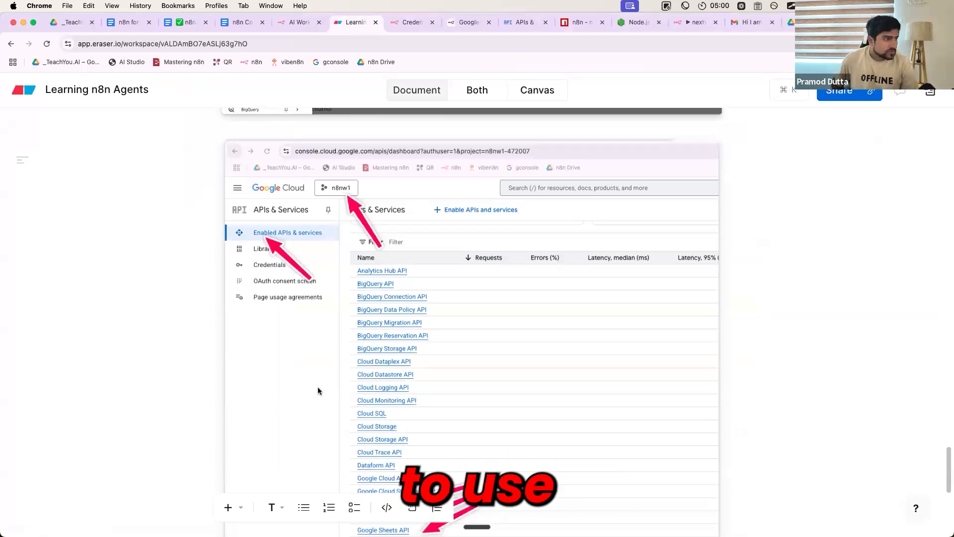
scroll(318, 390, down, 3)
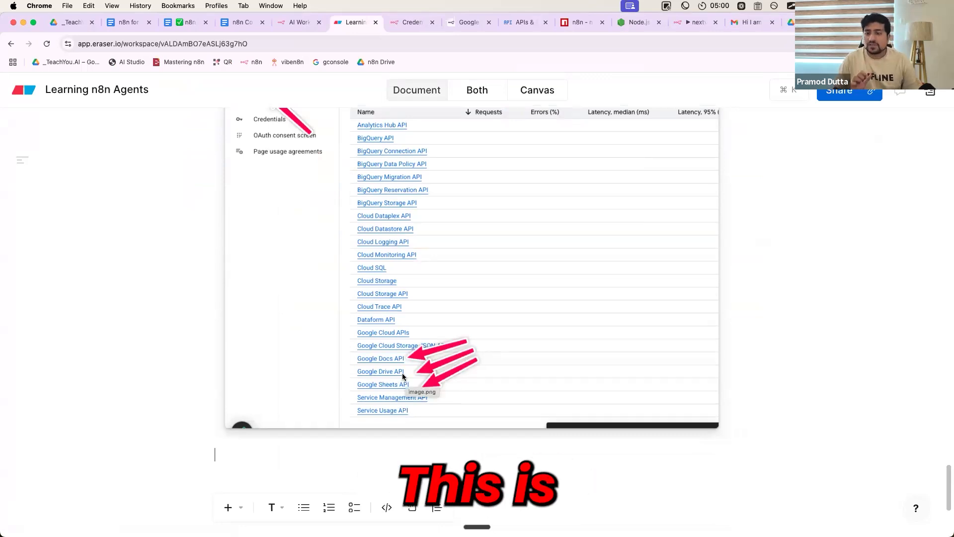
Check the Client ID and Client Secret fields that n8n's Google Docs OAuth2 credential requires
click(411, 21)
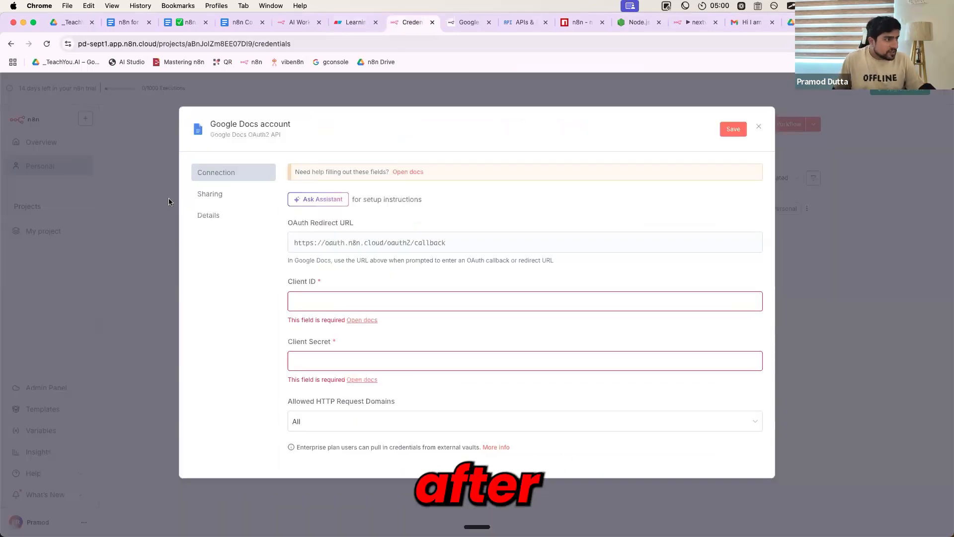
click(467, 24)
click(516, 24)
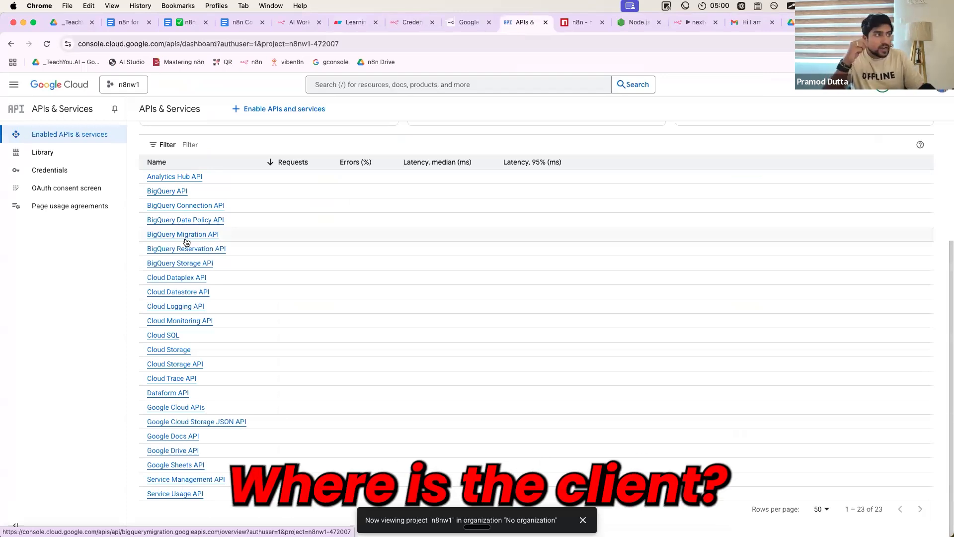
click(401, 26)
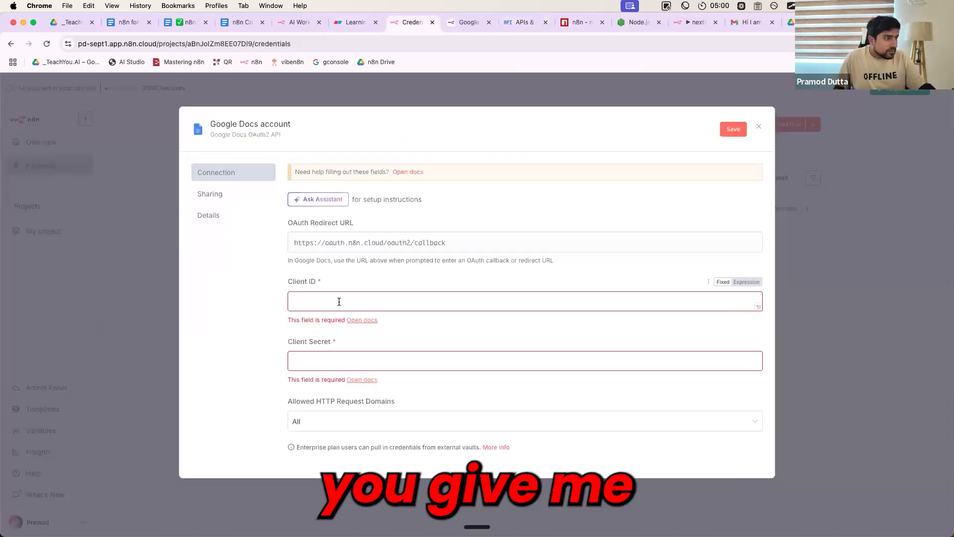
click(321, 361)
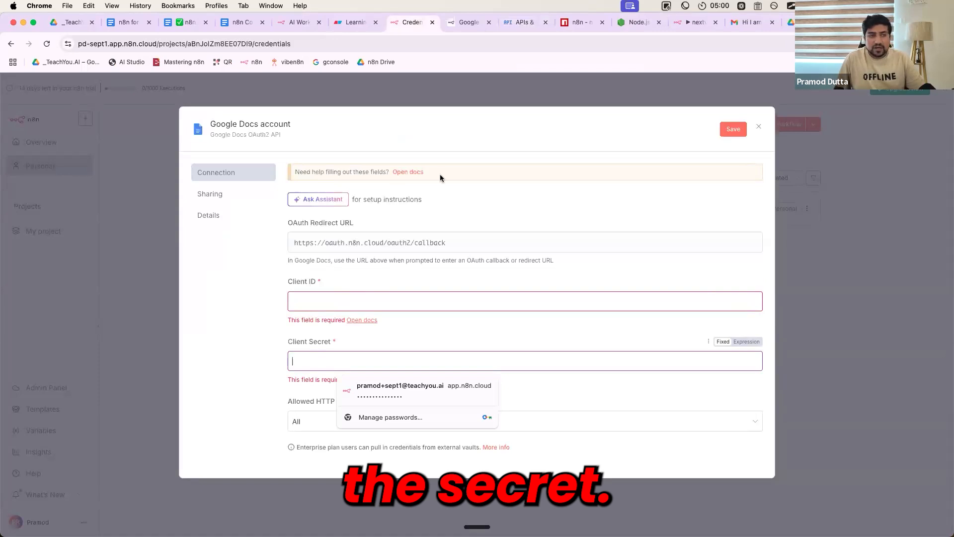
Open the Credentials page of the n8nw1 project in Google Cloud and show the credential types that can be created
click(517, 23)
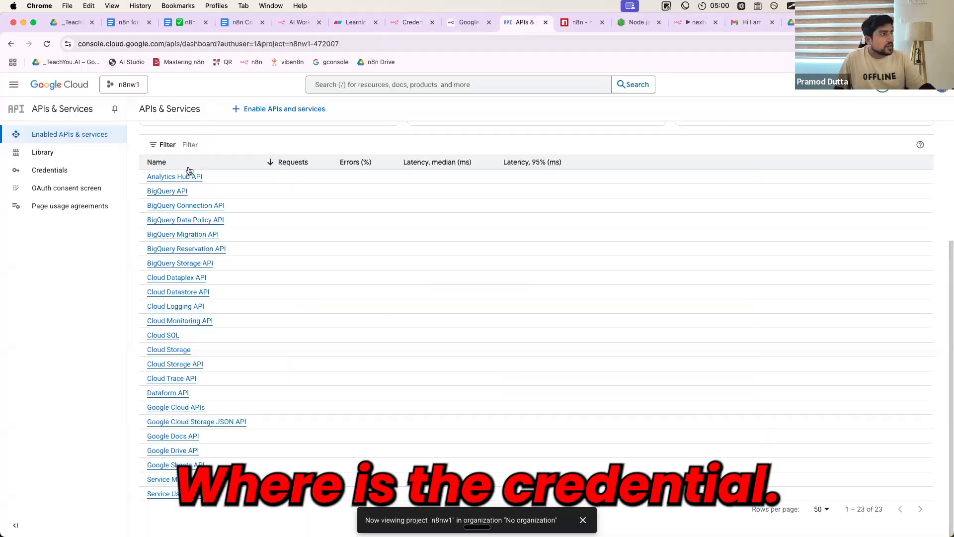
click(78, 173)
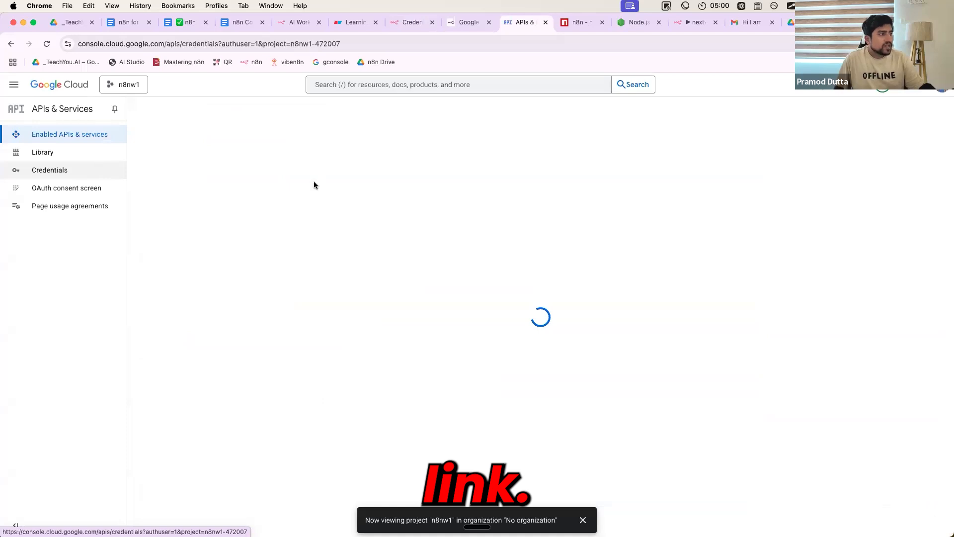
click(256, 111)
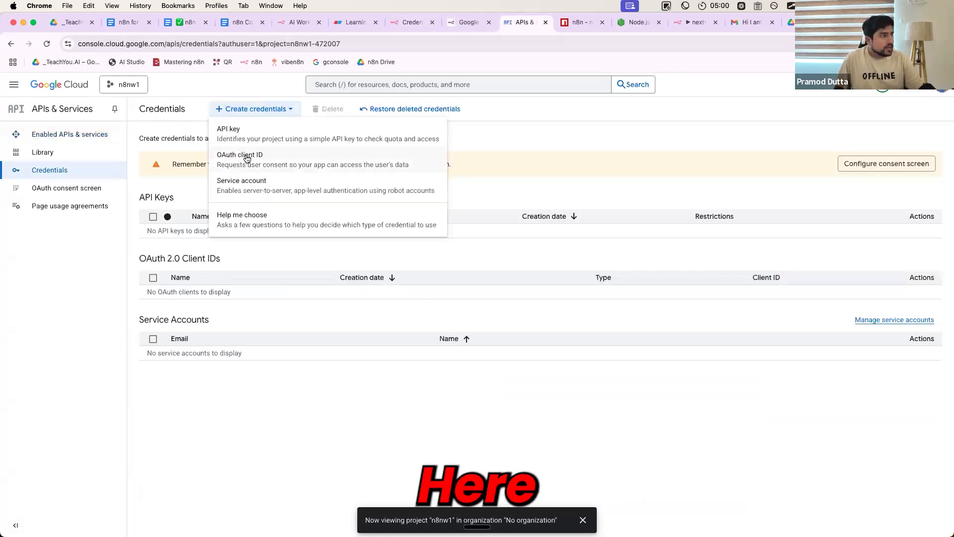
Capture the Credentials page, point an arrow at the OAuth client ID option, and paste the screenshot into the Learning n8n Agents document
key(super+shift+4)
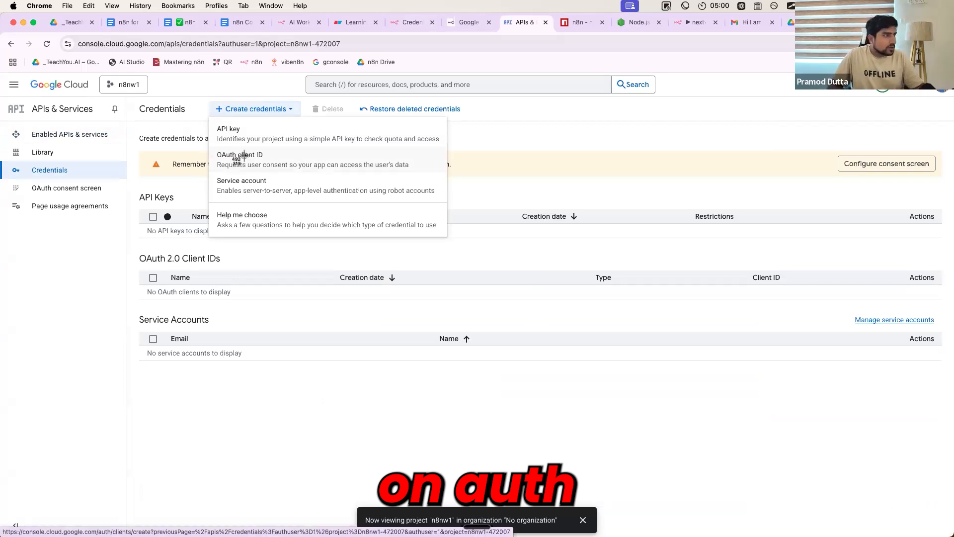
drag(3, 33, 707, 387)
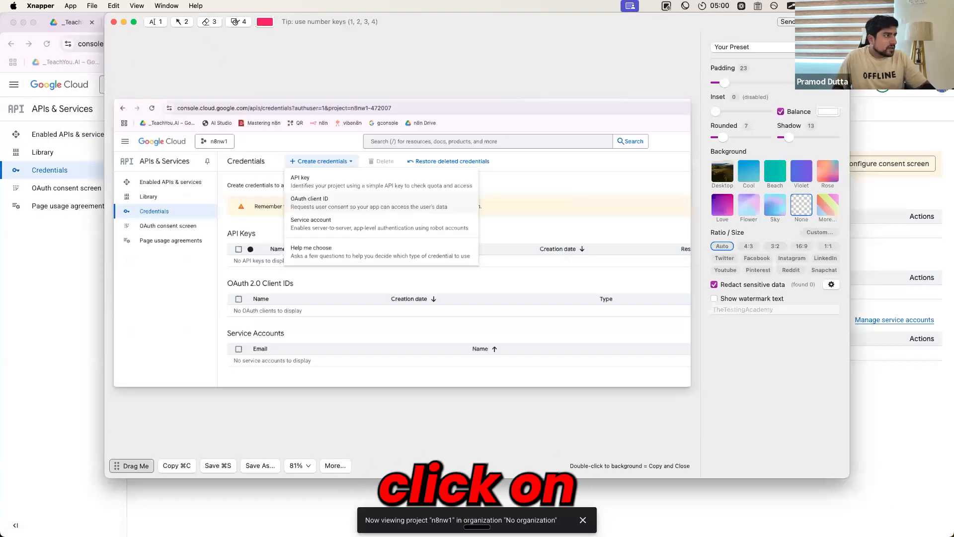
click(181, 22)
drag(382, 235, 340, 201)
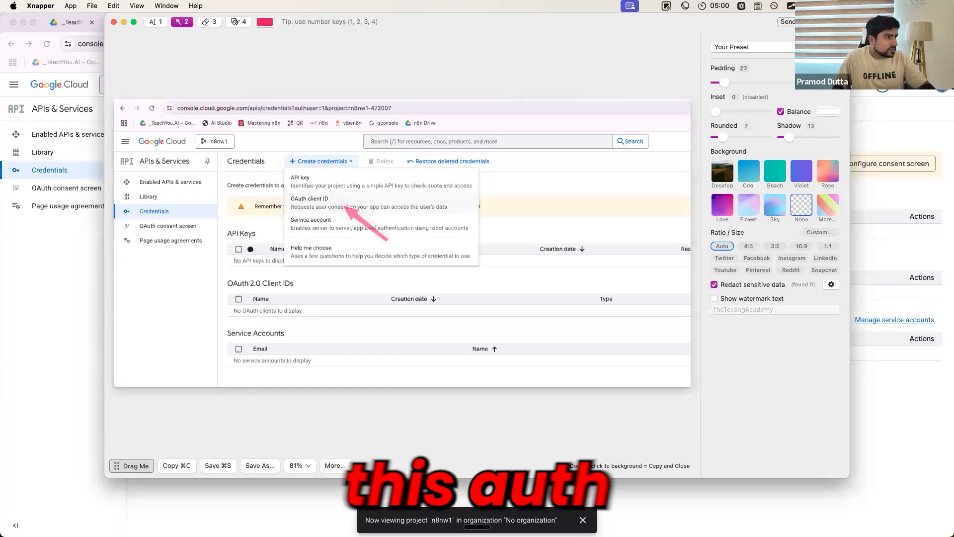
click(185, 465)
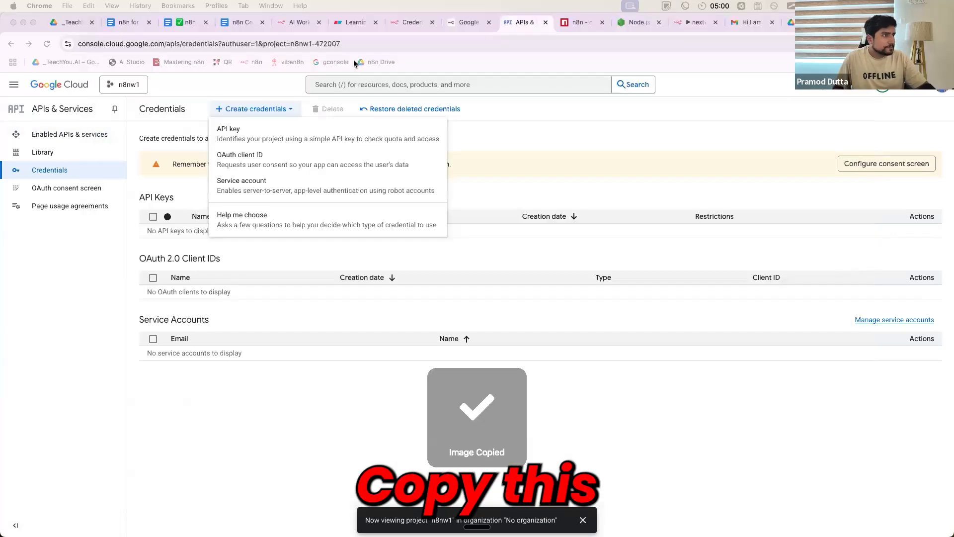
click(354, 22)
key(super+v)
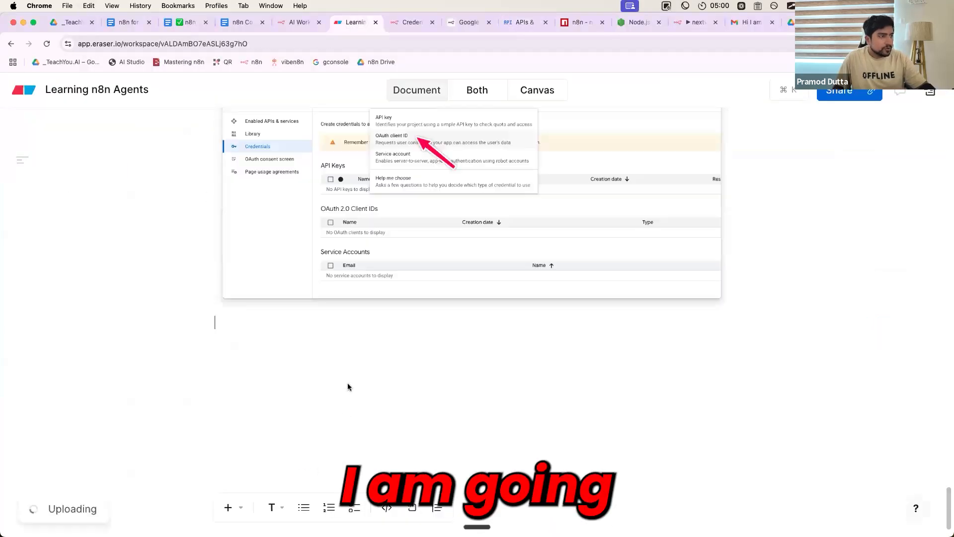
Start creating an OAuth client ID in Google Cloud and begin the required consent screen configuration
click(521, 22)
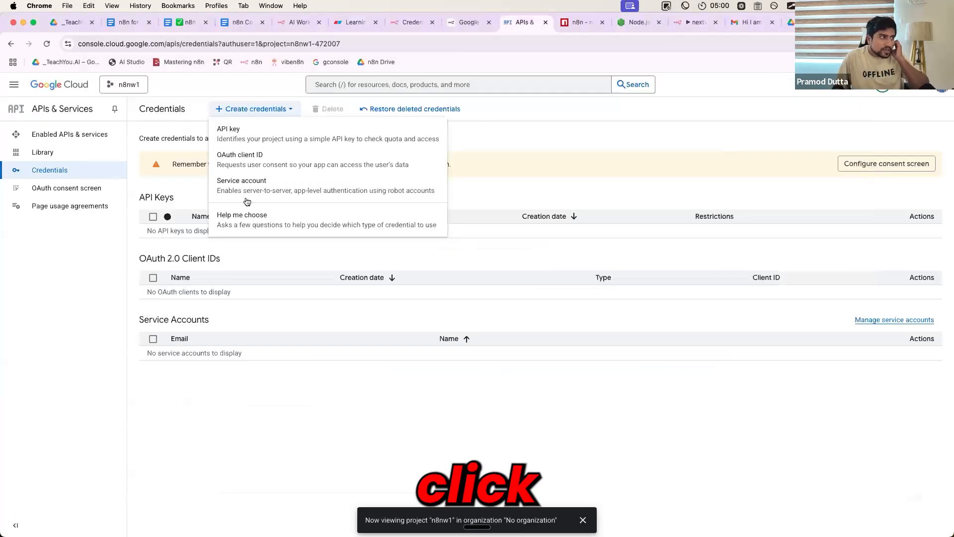
click(238, 166)
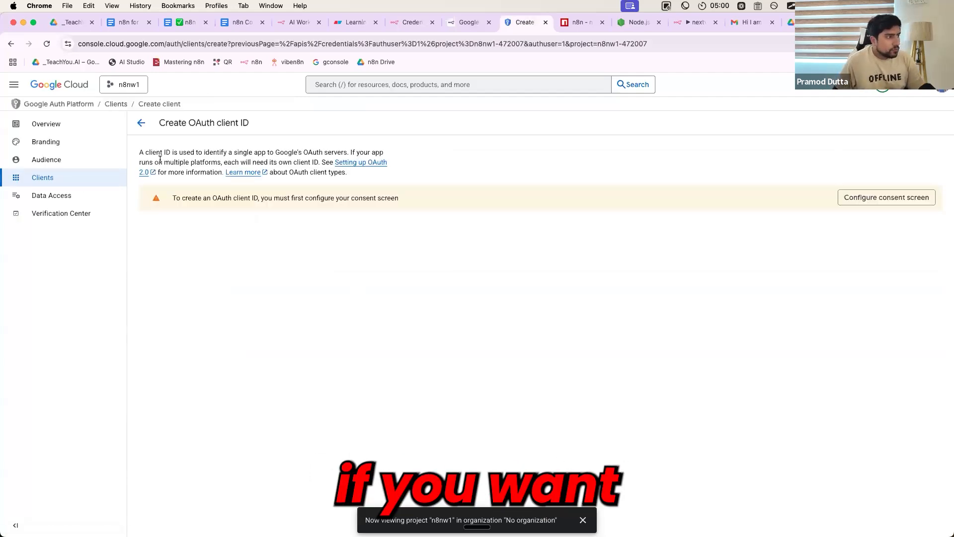
drag(146, 152, 526, 180)
click(862, 200)
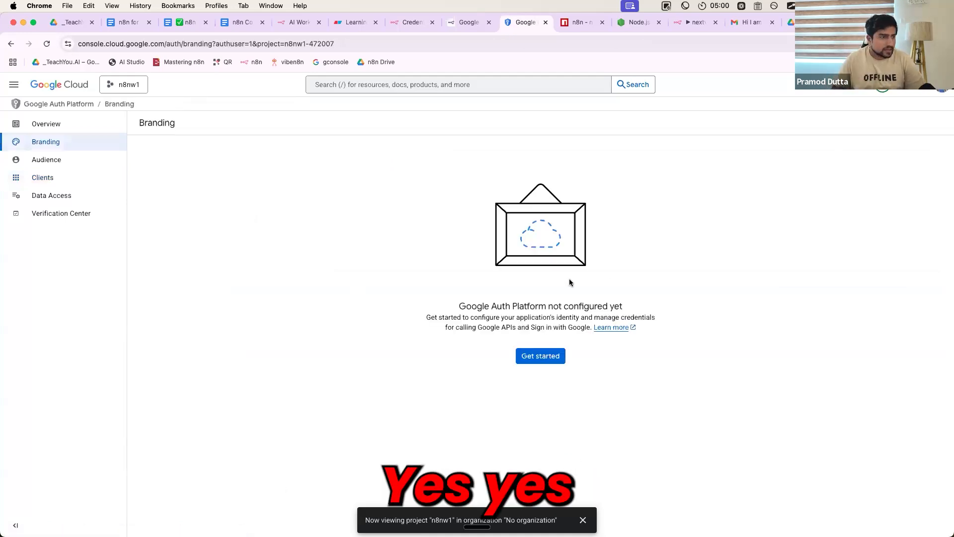
click(544, 356)
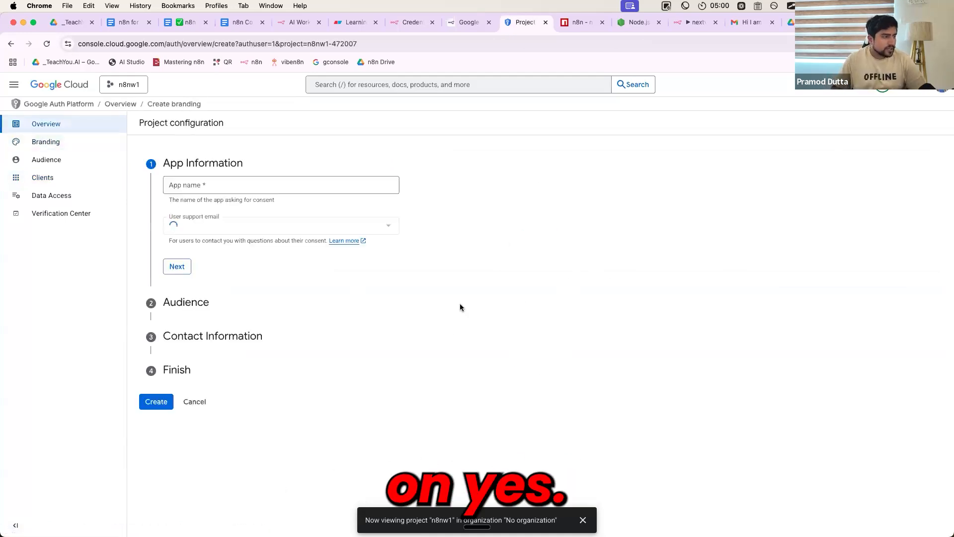
Fill in the App Information with the app name n8ncloud and the account's email as user support email
click(238, 188)
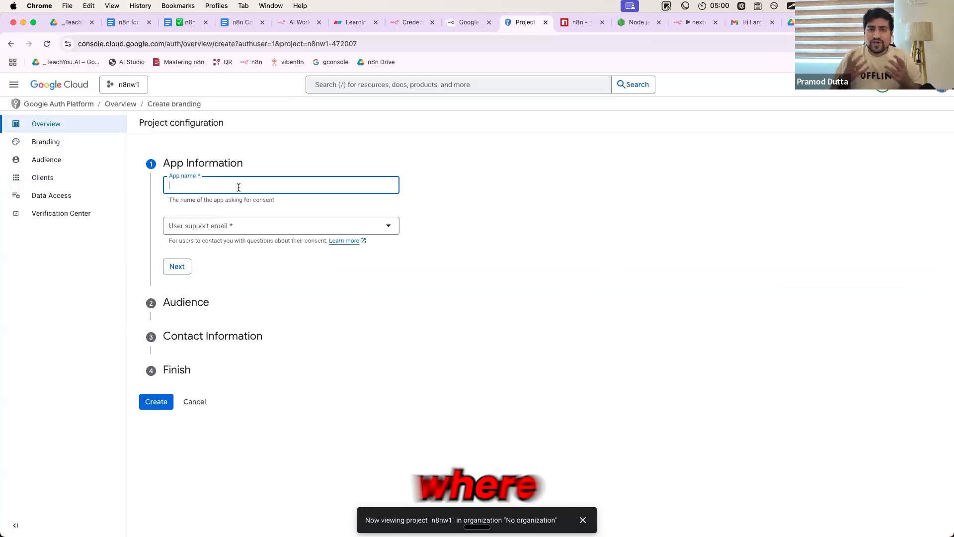
text(n8n)
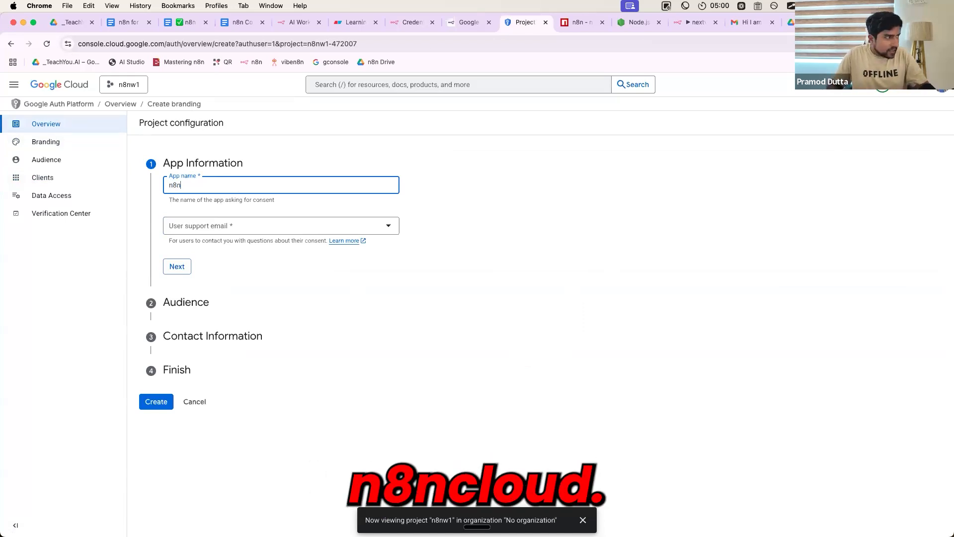
text(cloud)
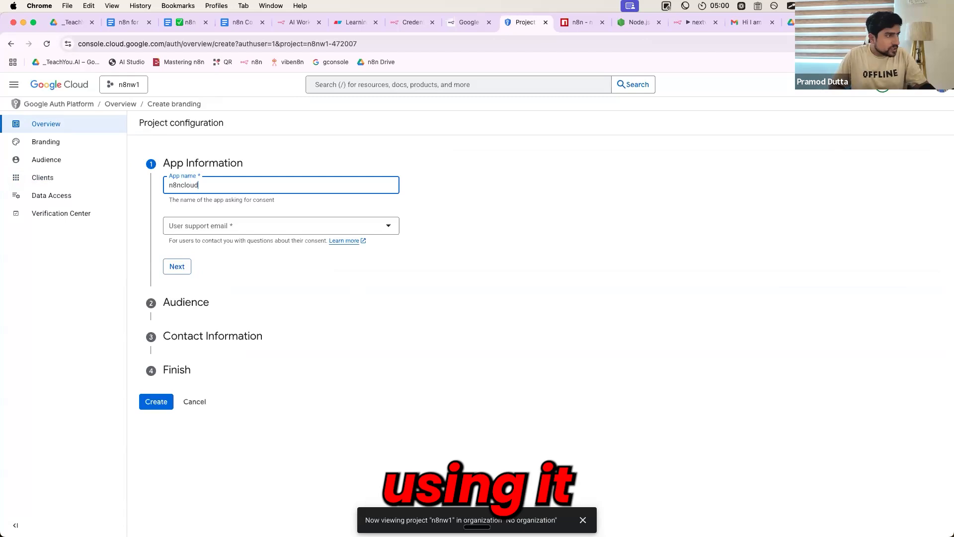
click(236, 232)
click(225, 234)
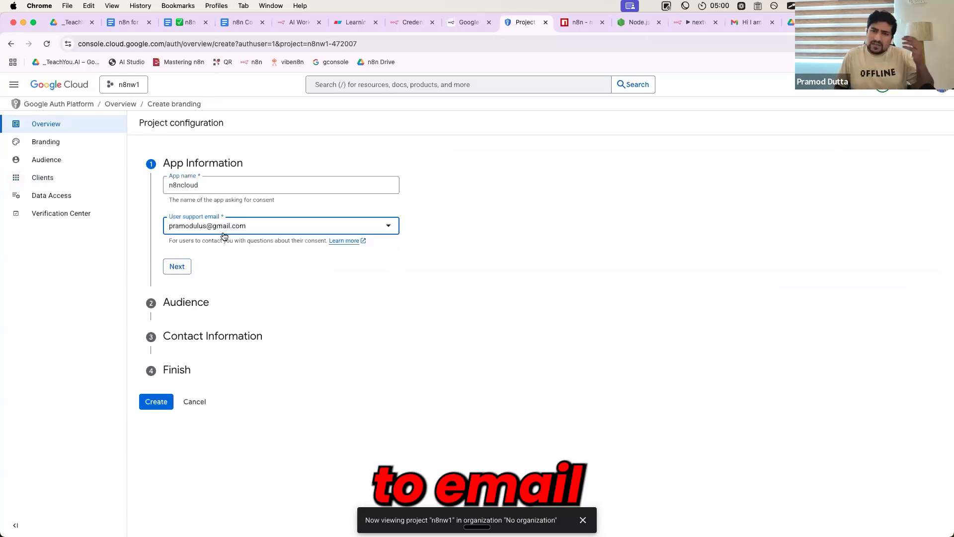
click(178, 267)
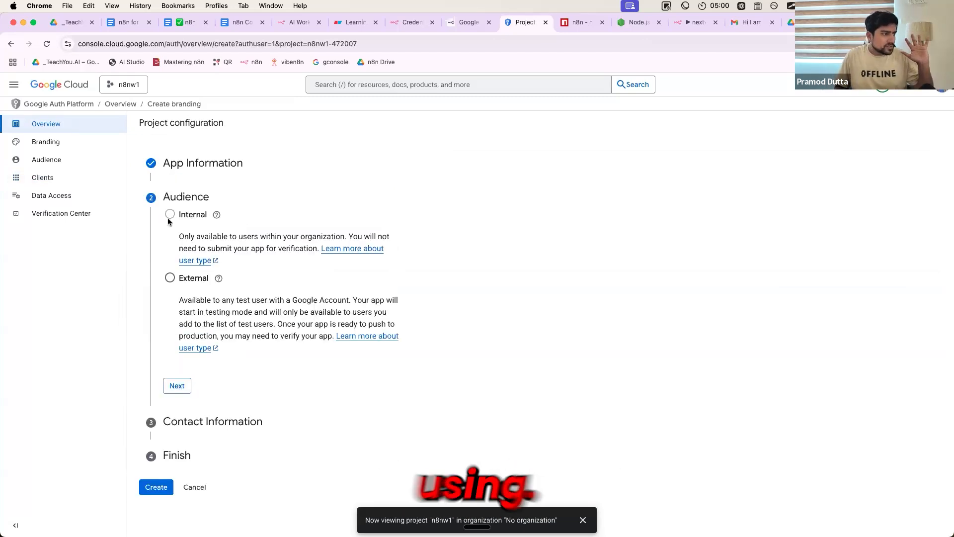
Set the app's audience to External and proceed to the contact email address entry
click(169, 278)
click(177, 386)
click(190, 253)
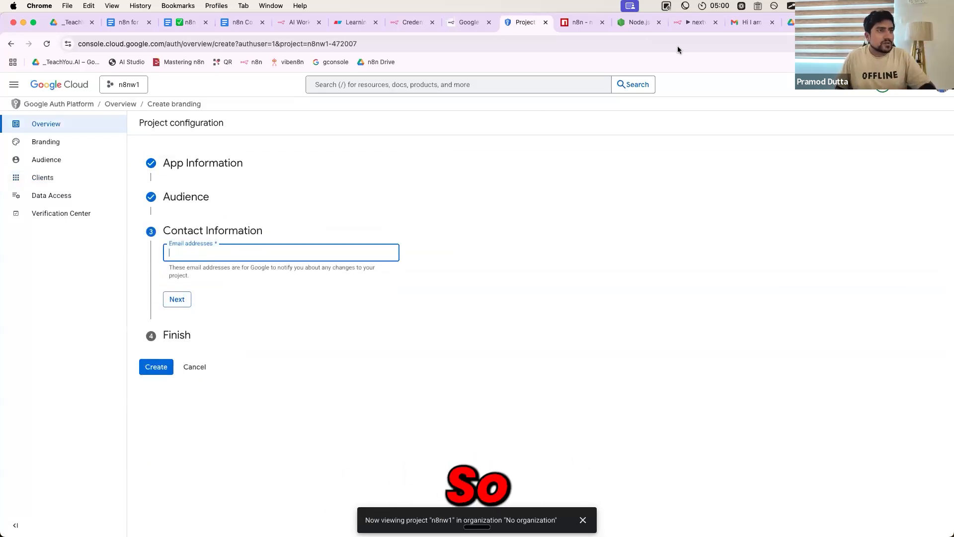
Copy the sender's email address from the Gmail message into Contact Information, accept the user data policy, and create the OAuth configuration
click(748, 23)
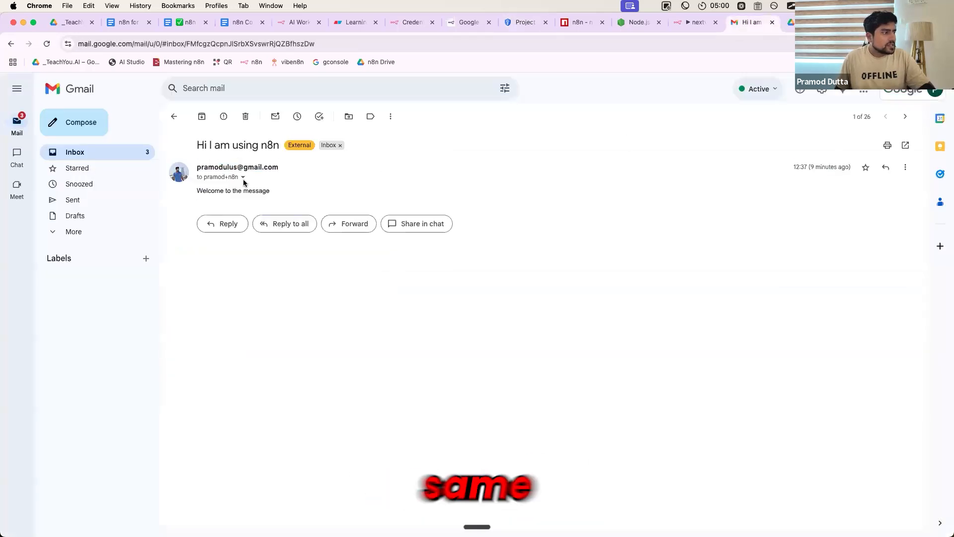
click(243, 177)
drag(293, 193, 374, 193)
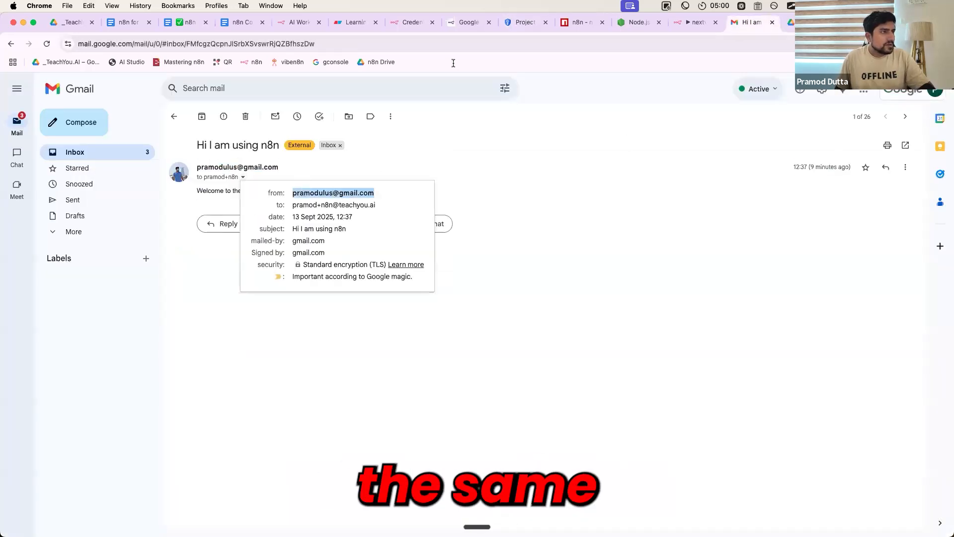
click(467, 23)
click(525, 22)
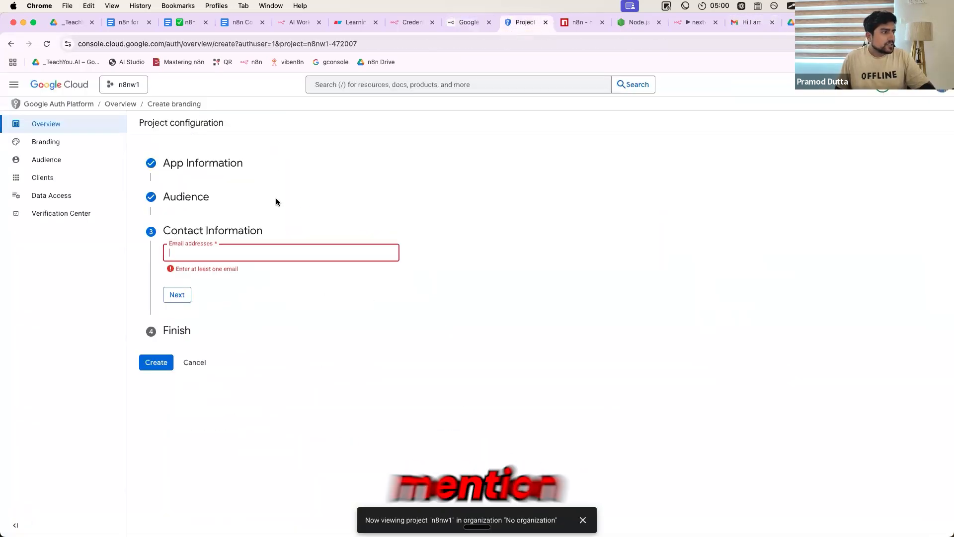
key(super+v)
click(177, 295)
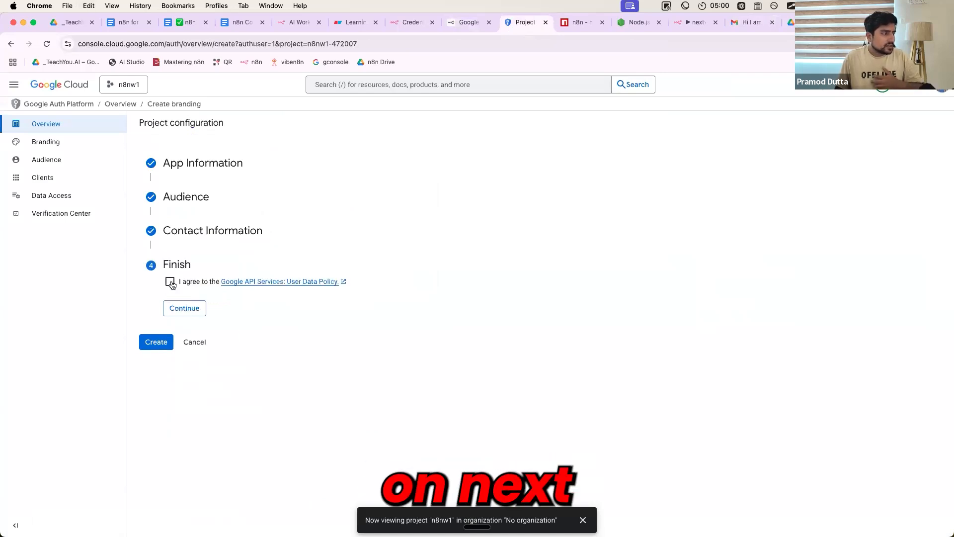
click(167, 344)
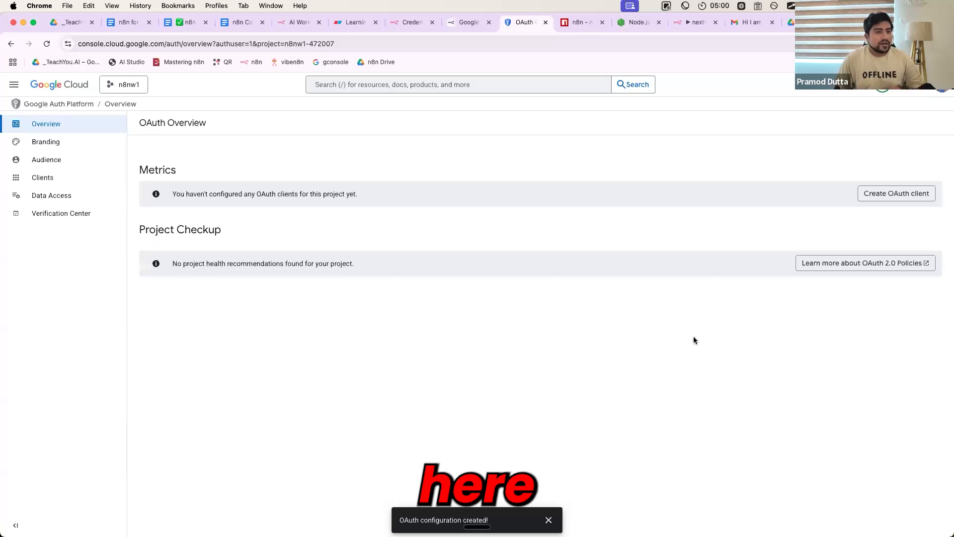
Enter the same email address as a new test user in the Audience settings
click(64, 162)
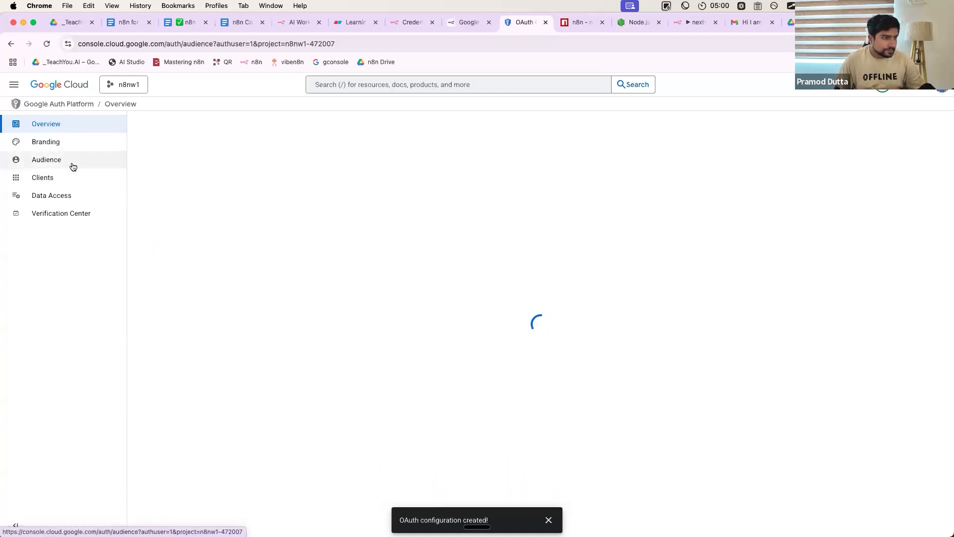
scroll(192, 418, down, 2)
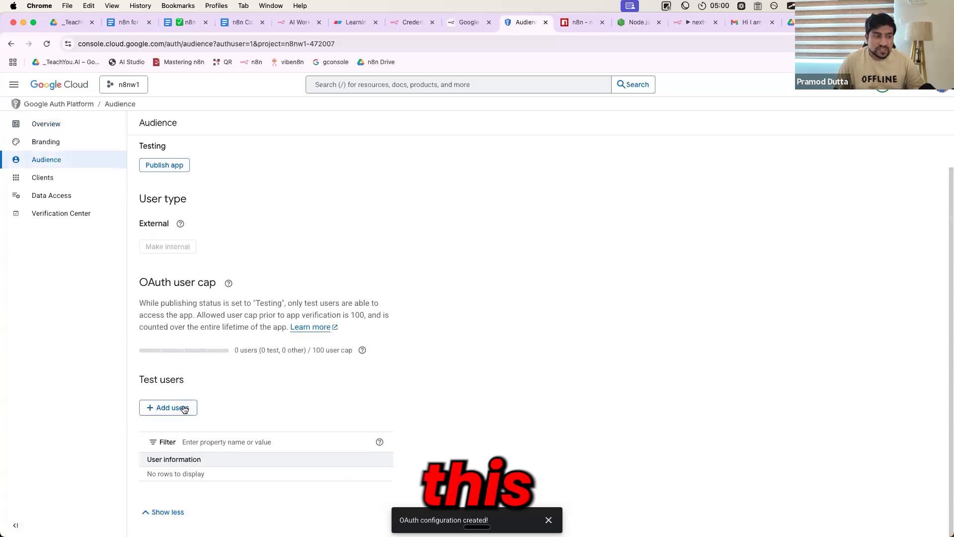
click(183, 408)
click(597, 184)
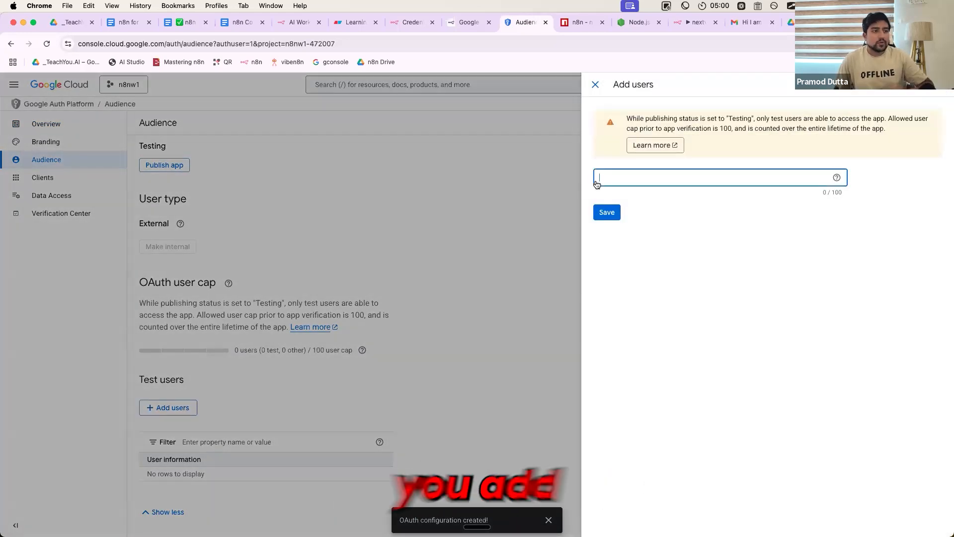
click(614, 213)
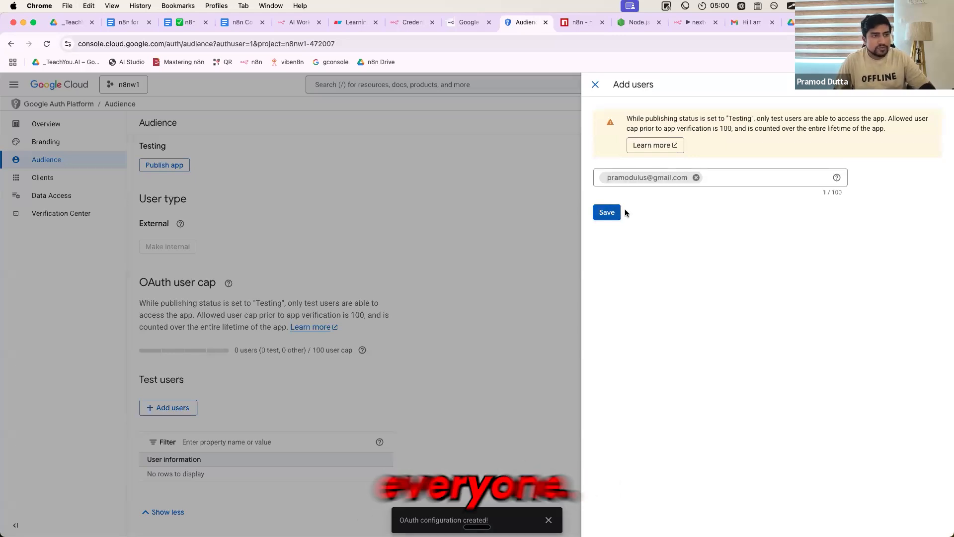
Capture the Audience page with the Add users form and point arrows at Audience and the email field
key(shift+super+4)
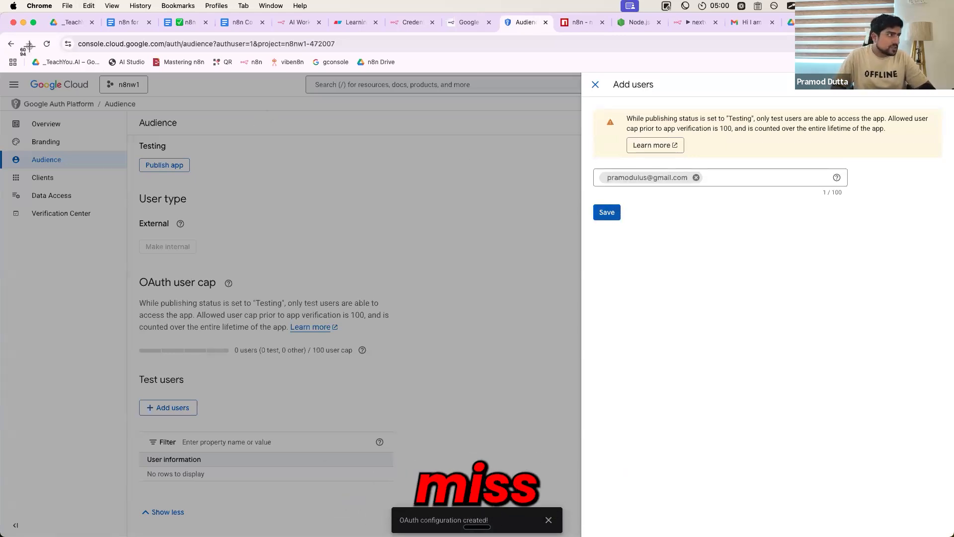
drag(24, 34, 881, 489)
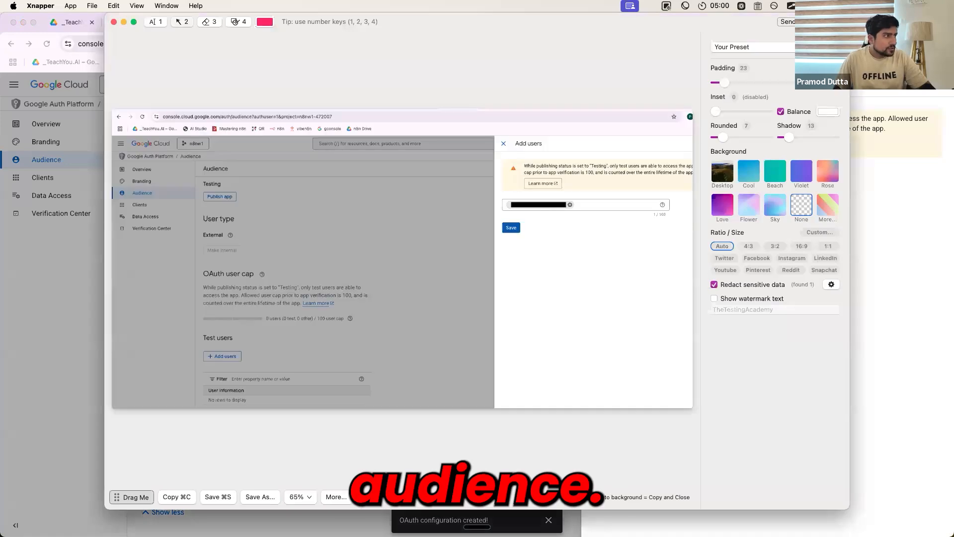
drag(199, 214, 157, 194)
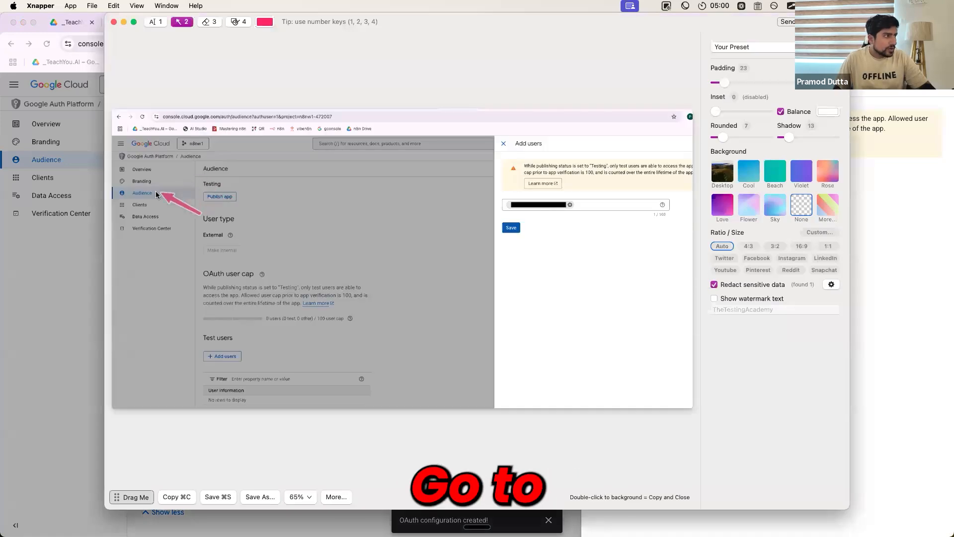
drag(519, 265, 545, 230)
click(549, 215)
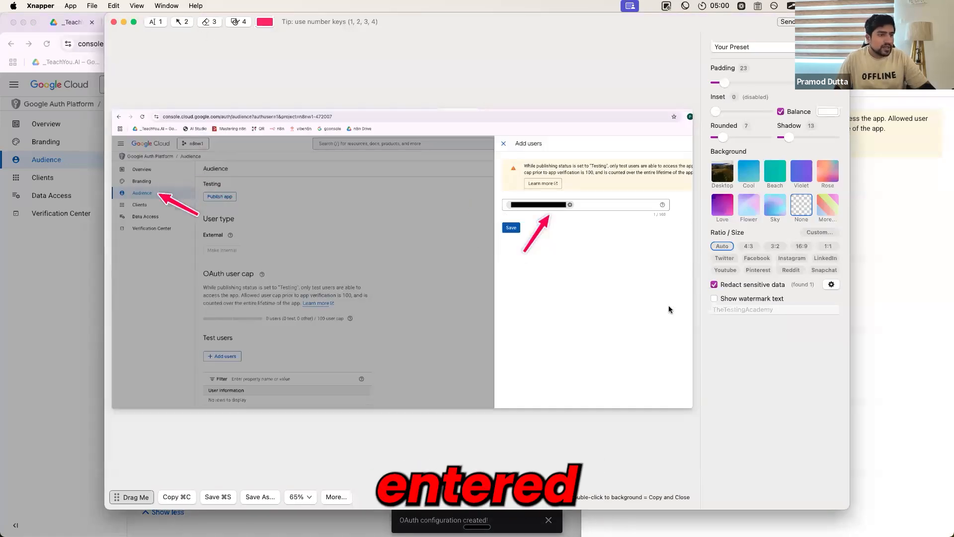
Turn off sensitive data redaction for the screenshot and paste it into the Learning n8n Agents document
click(714, 284)
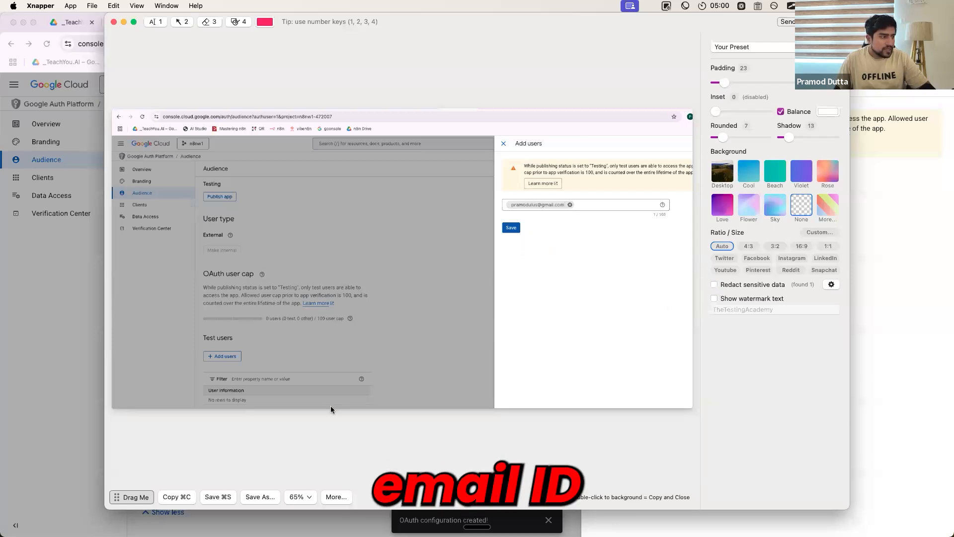
click(171, 496)
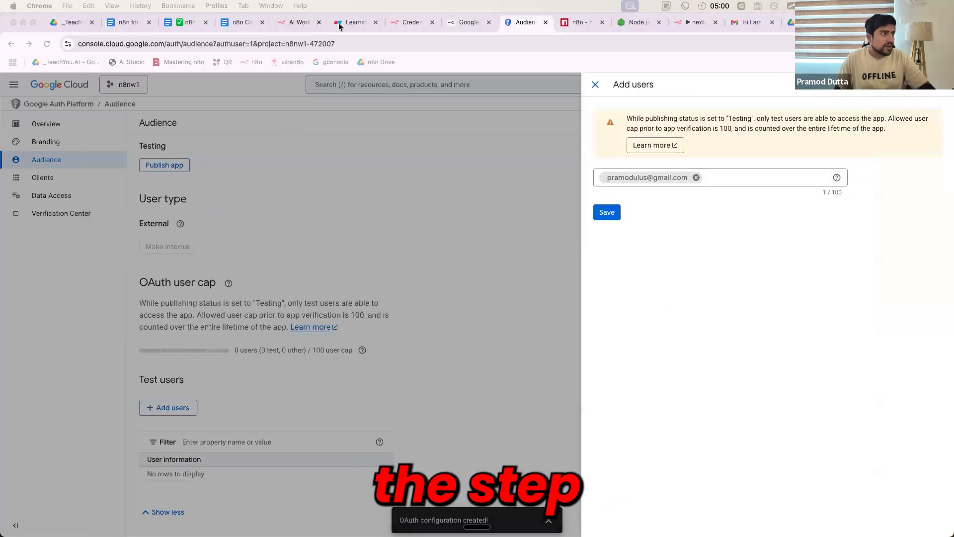
click(339, 26)
key(super+v)
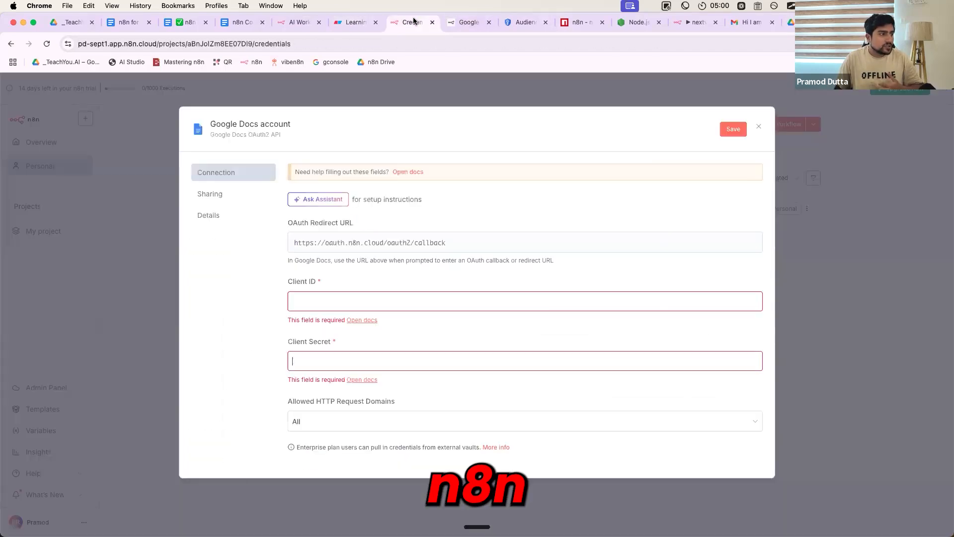
Return to the Google Cloud Audience page and save the entered test user
click(414, 22)
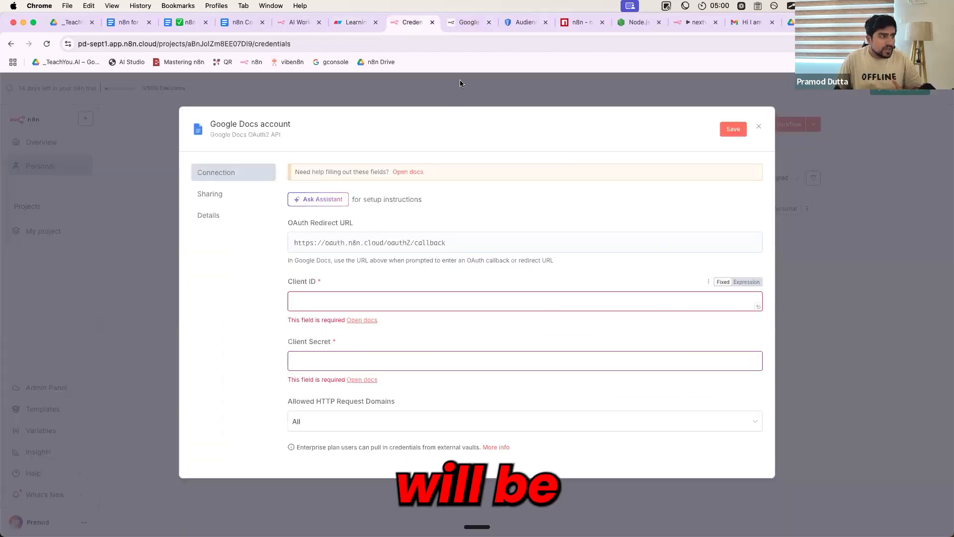
click(466, 23)
click(519, 23)
click(616, 215)
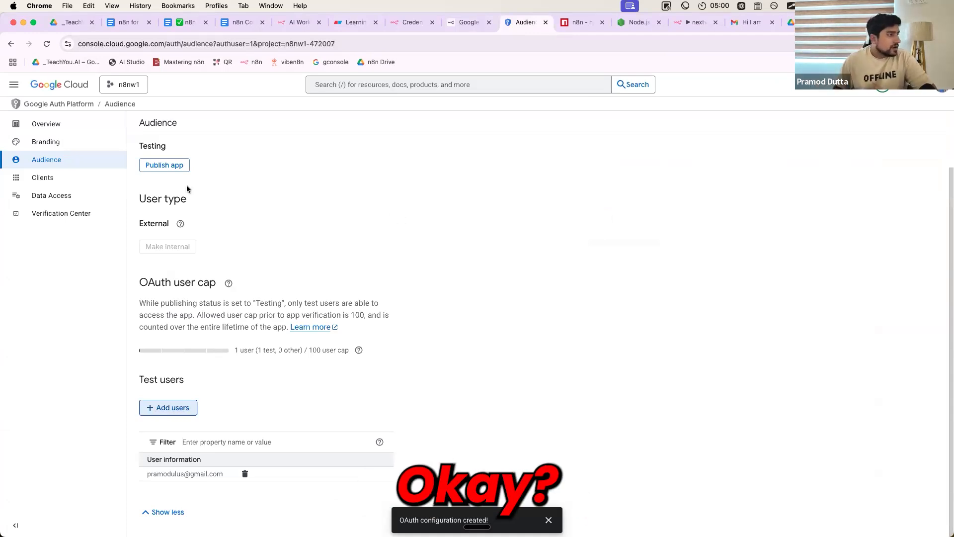
Start creating a new OAuth client with Web application as the application type
click(74, 177)
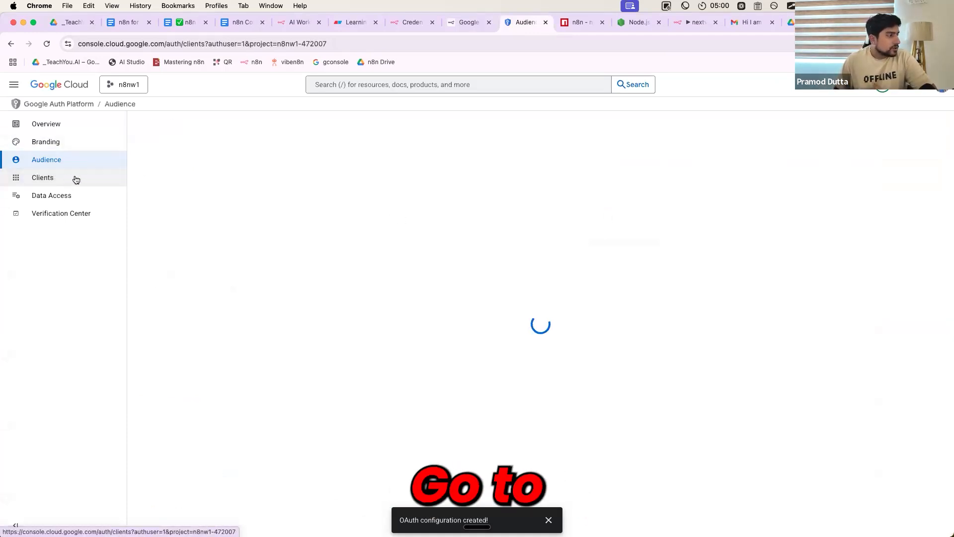
click(219, 124)
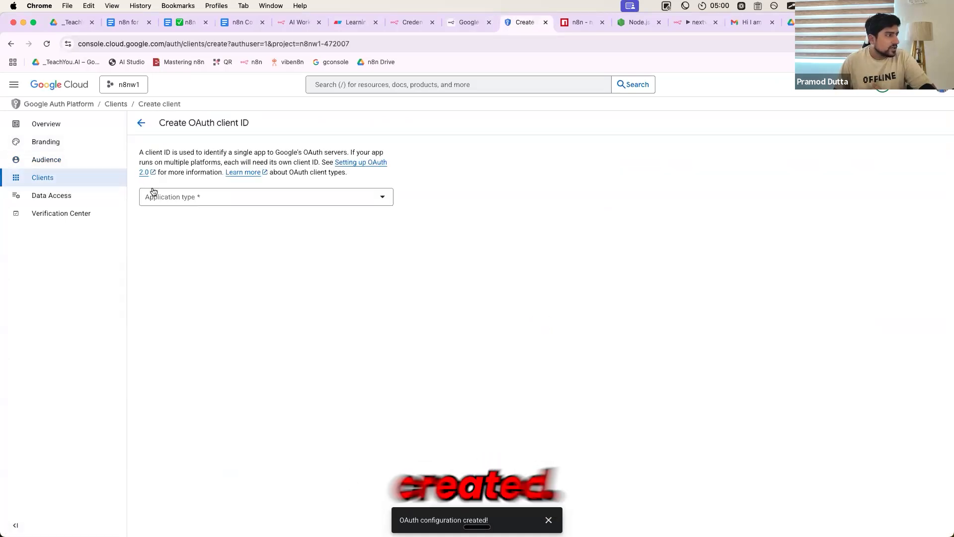
click(187, 194)
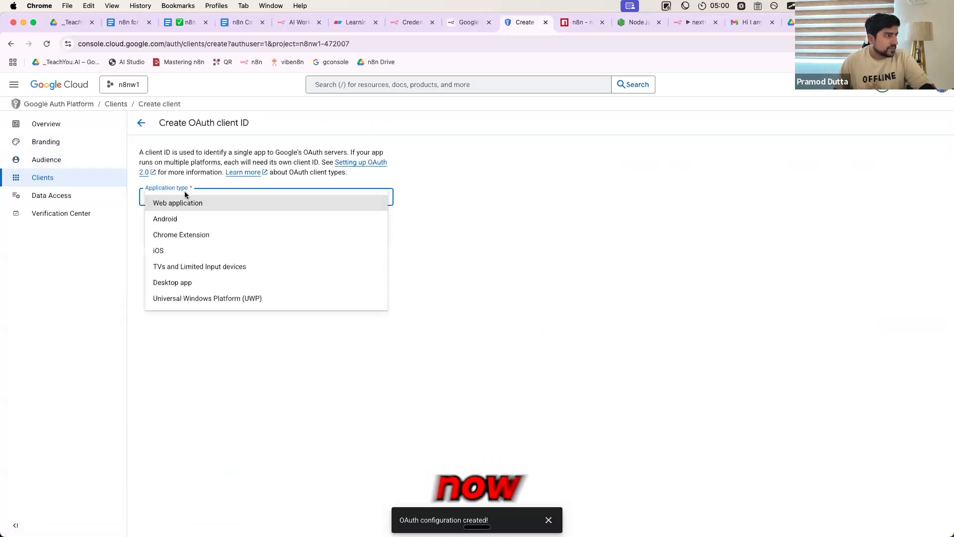
click(183, 201)
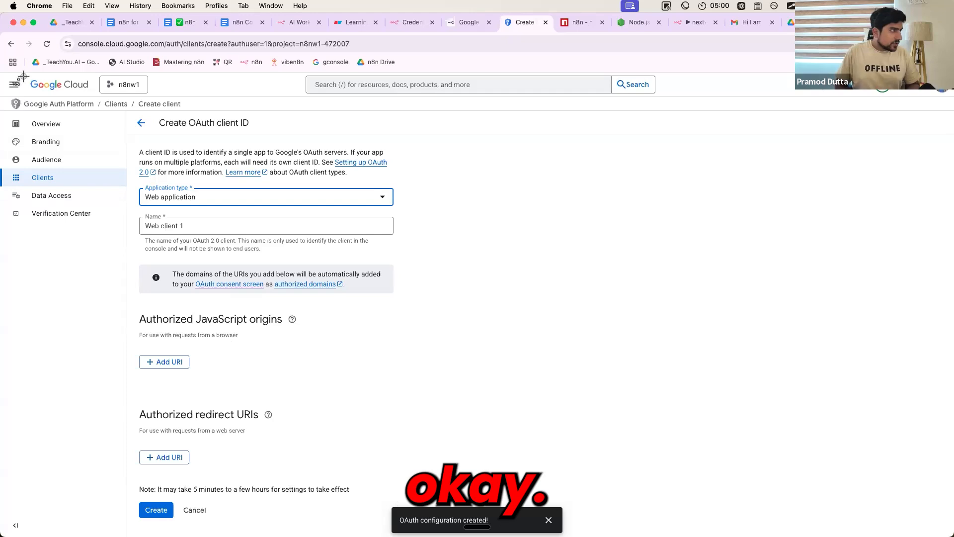
Capture the Create OAuth client ID form and point arrows at Web application and the authorized redirect URIs' Add URI option
drag(23, 34, 540, 532)
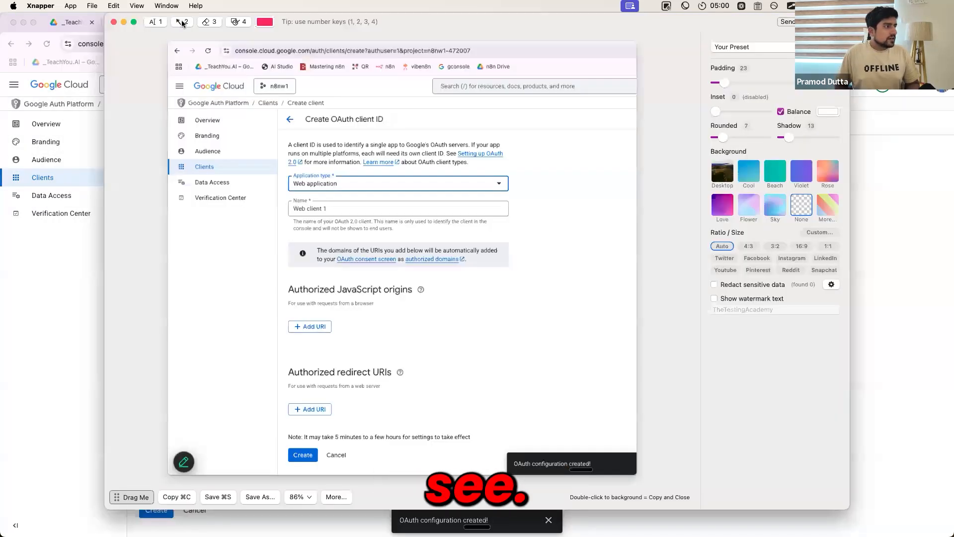
click(182, 23)
drag(341, 186, 345, 188)
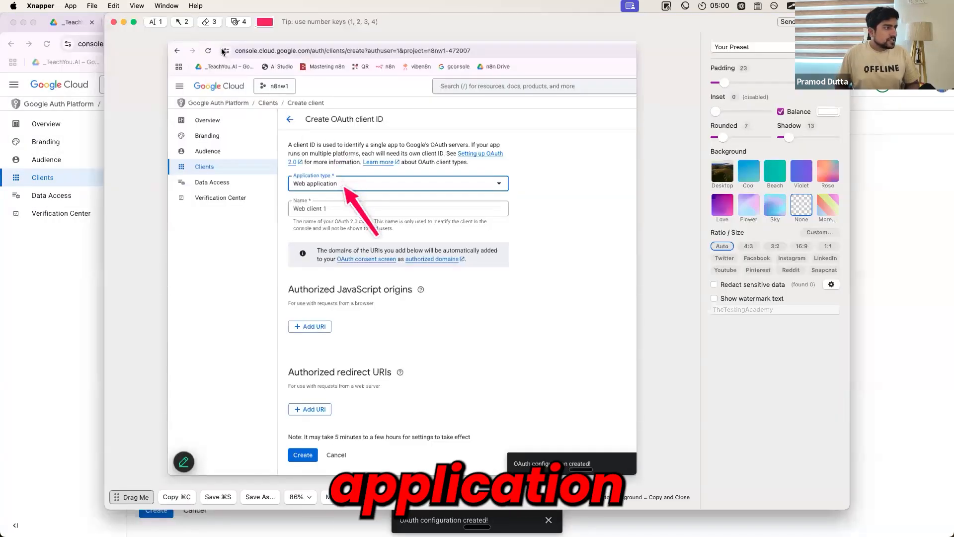
click(183, 23)
drag(392, 384, 339, 397)
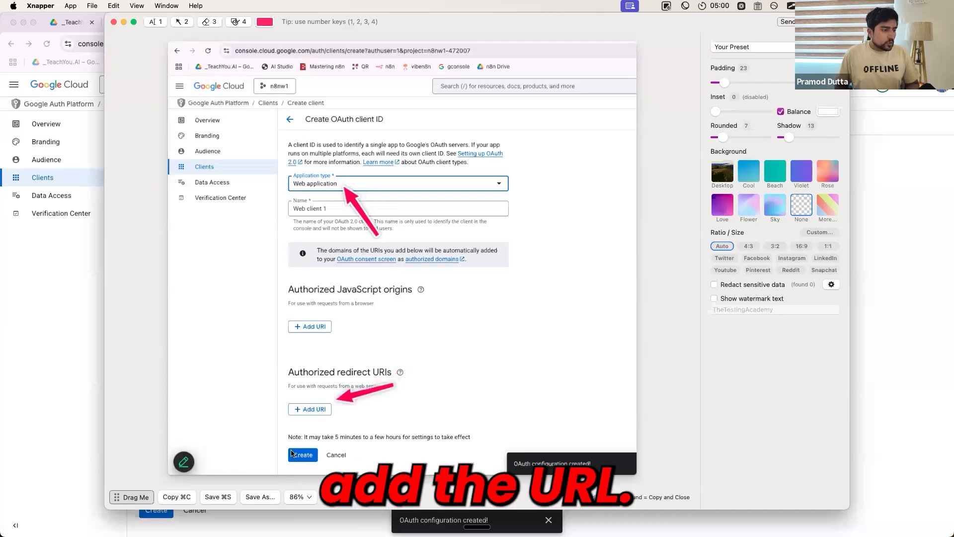
Copy the annotated client form screenshot and paste it at the end of the Learning n8n Agents document
click(189, 495)
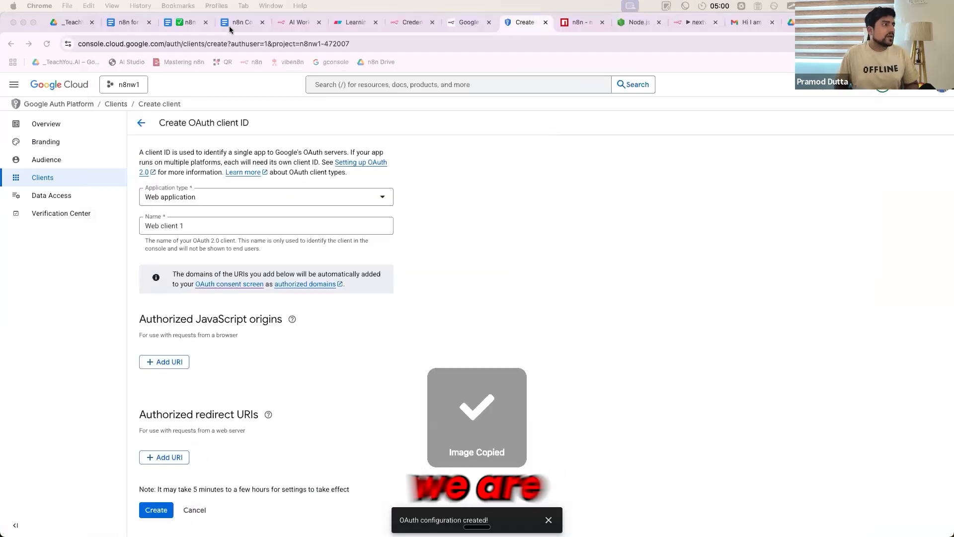
click(356, 22)
scroll(362, 333, down, 1)
key(super+v)
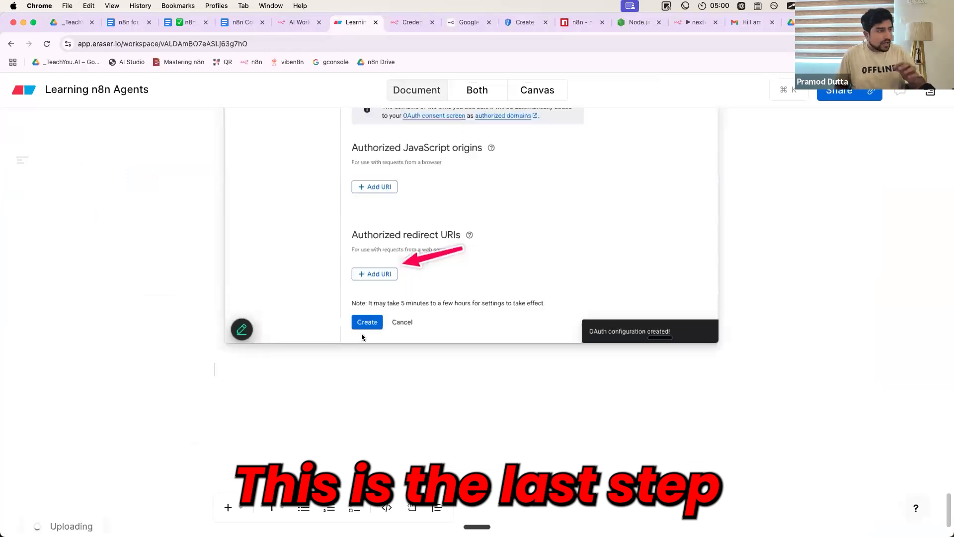
Review the documented Google Cloud steps in the document, from enabling the APIs through the consent screen to the OAuth client
scroll(362, 334, up, 15)
scroll(362, 332, up, 10)
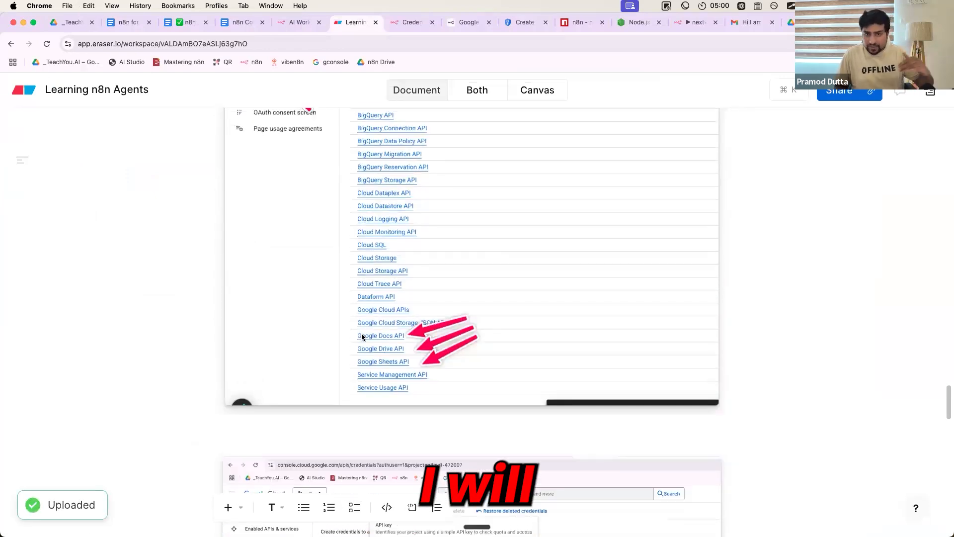
scroll(362, 334, up, 7)
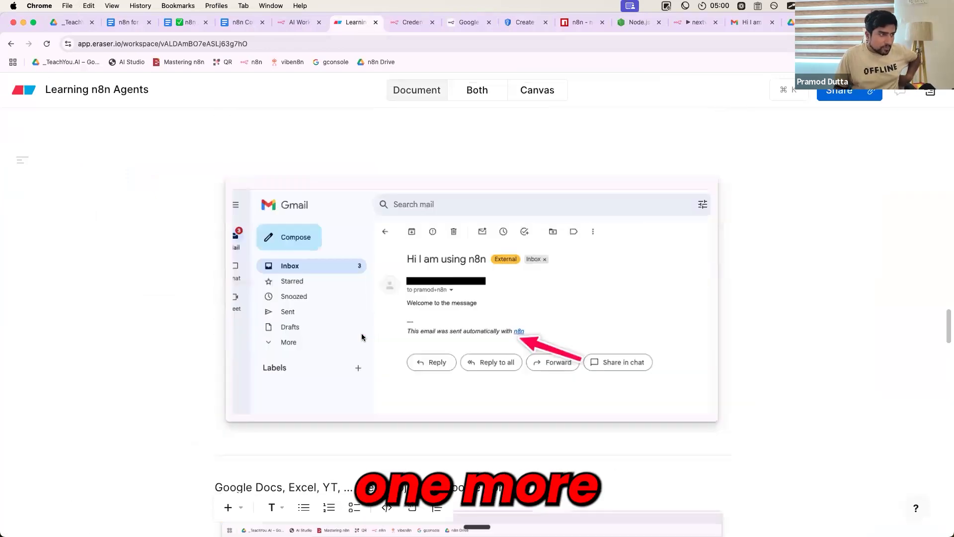
scroll(348, 335, down, 7)
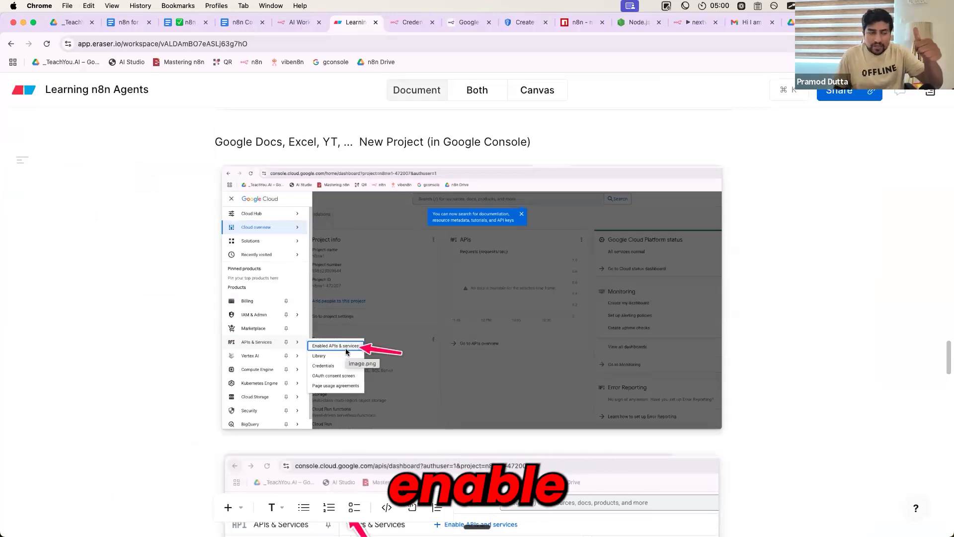
scroll(346, 352, down, 8)
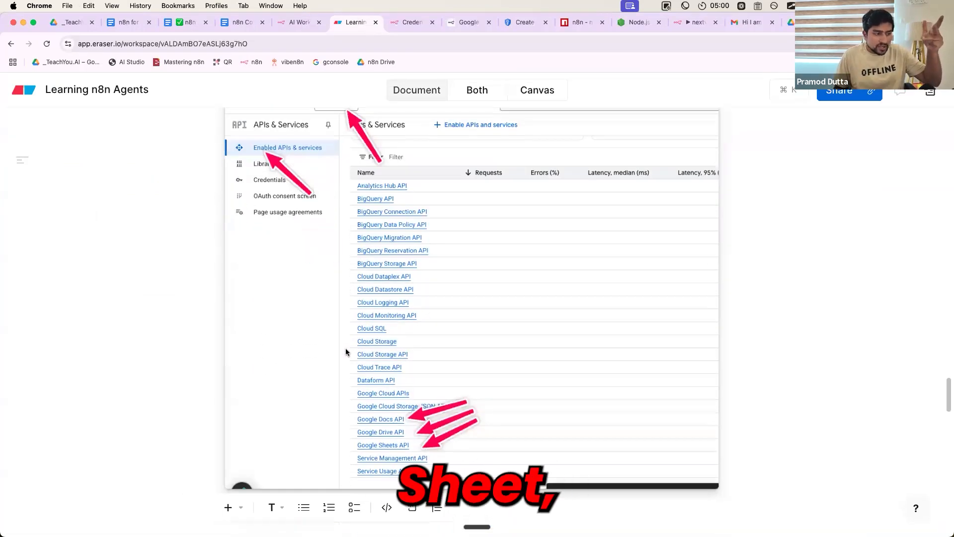
scroll(346, 352, down, 2)
scroll(347, 352, down, 10)
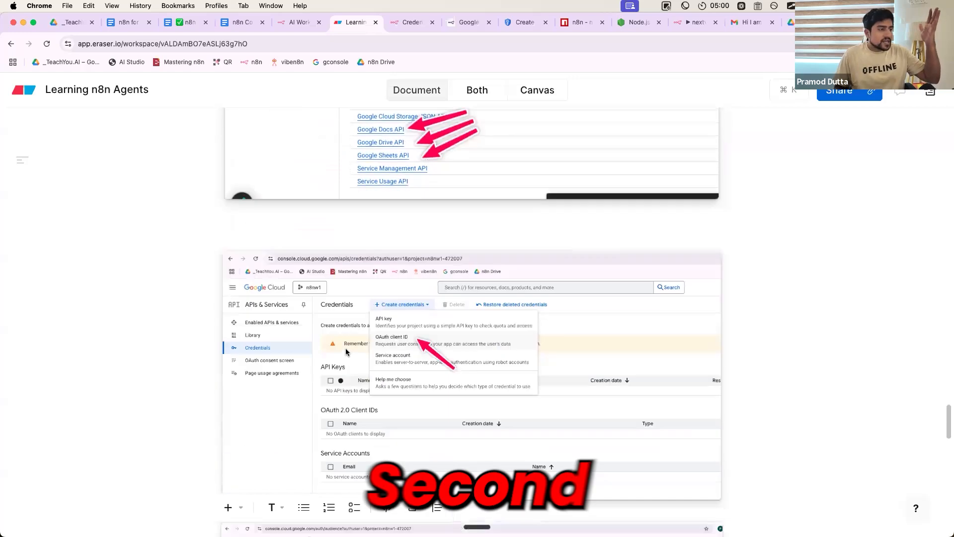
scroll(407, 251, down, 4)
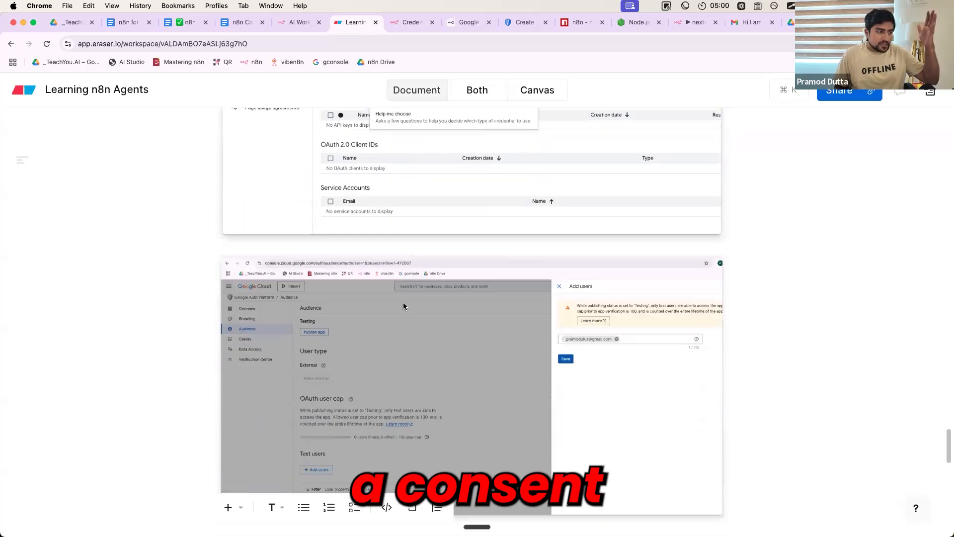
scroll(392, 351, down, 15)
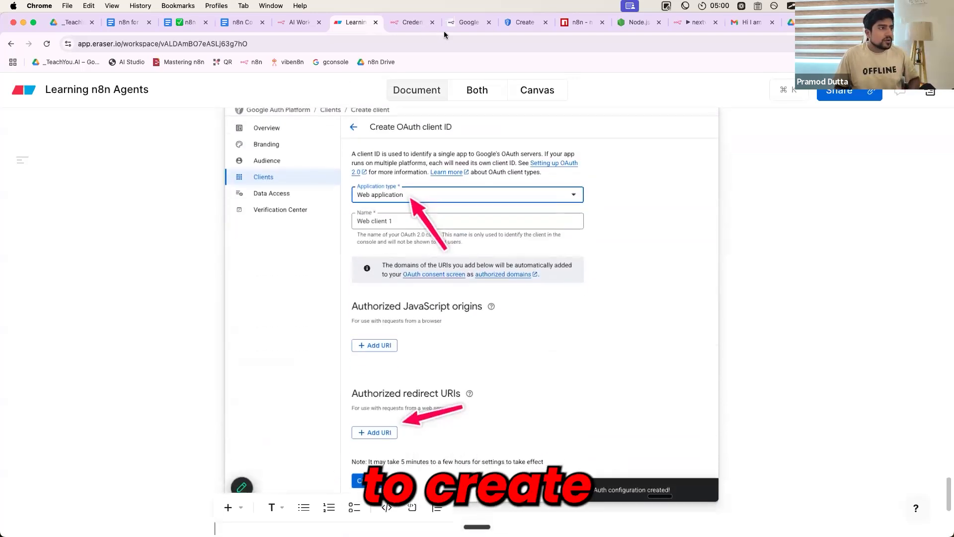
click(467, 23)
click(521, 23)
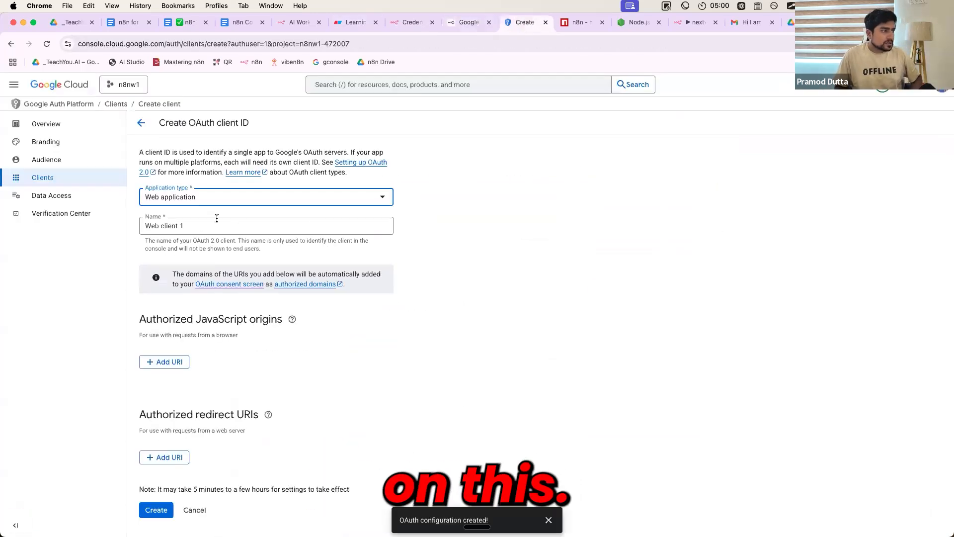
triple_click(187, 224)
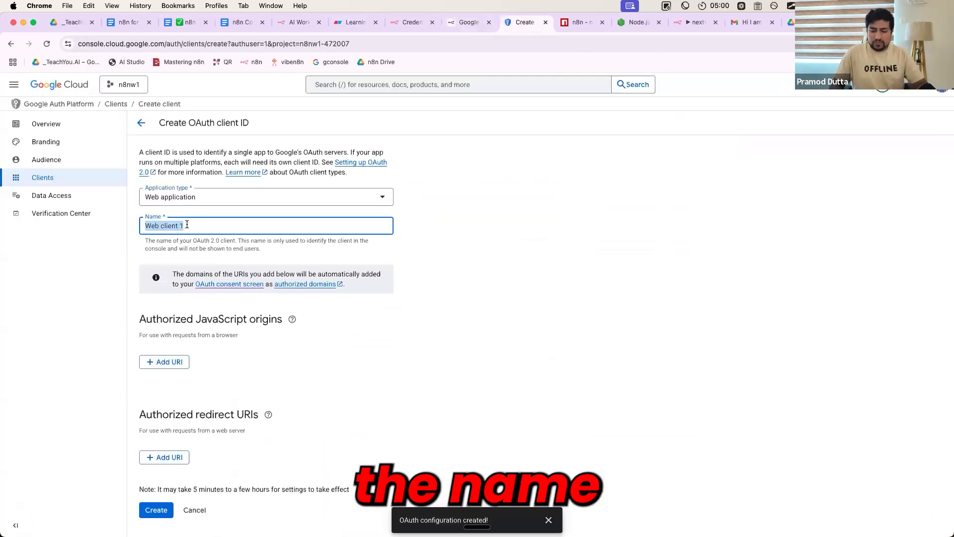
click(182, 457)
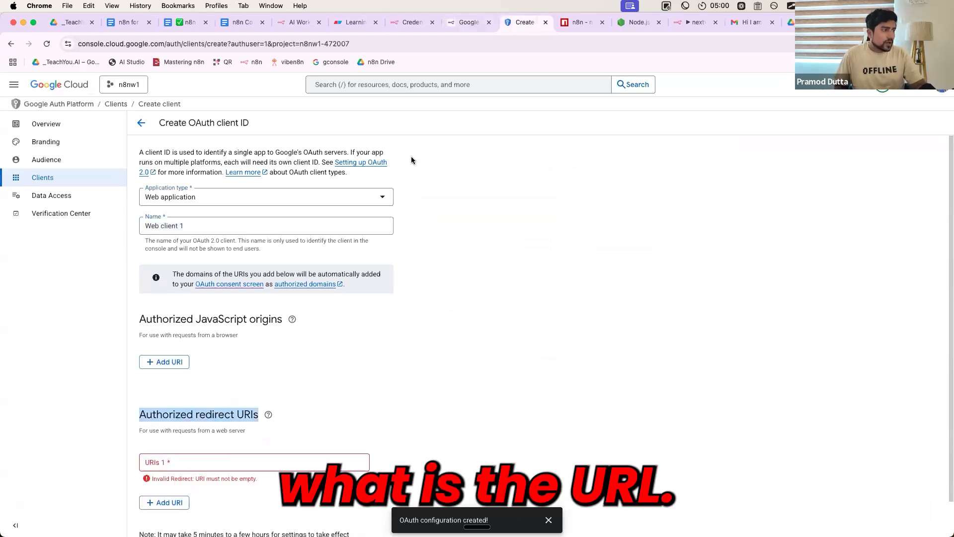
click(438, 25)
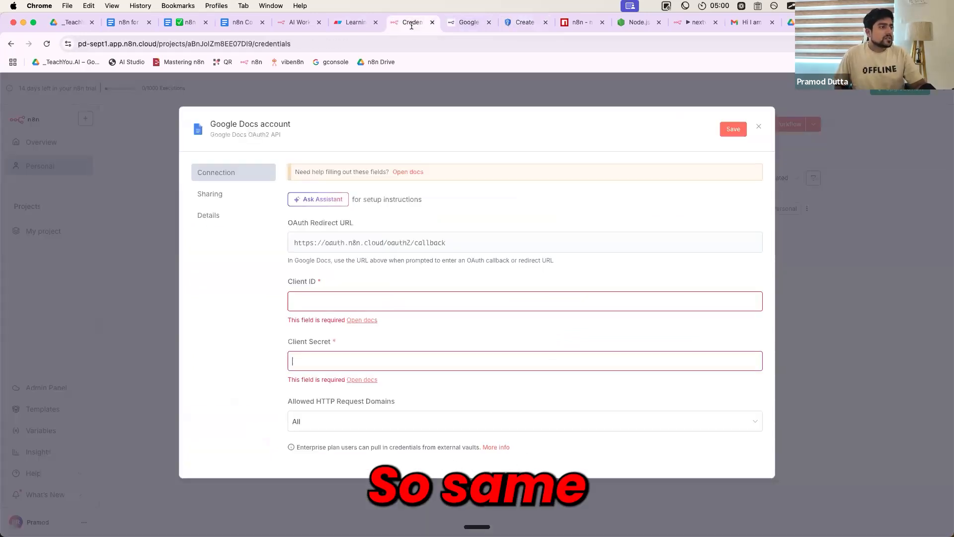
click(378, 246)
click(523, 22)
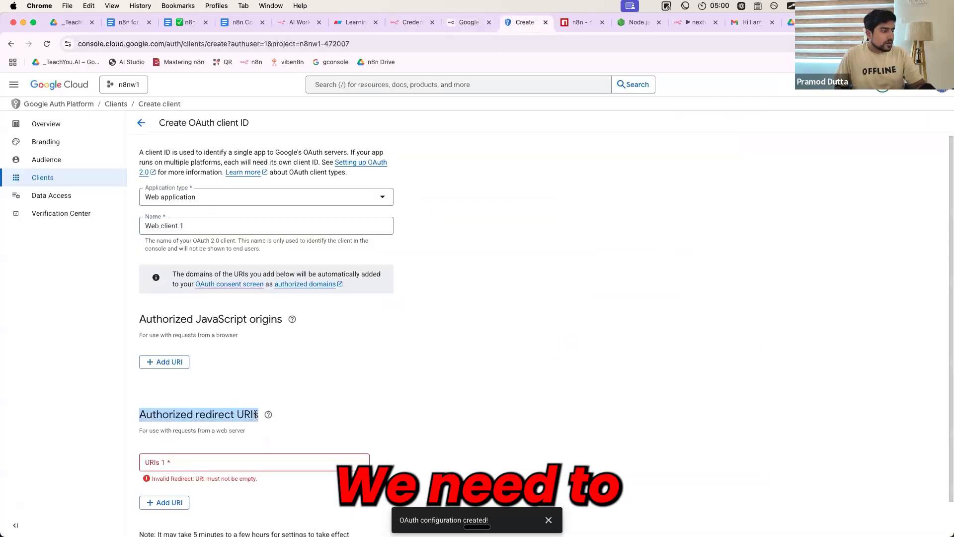
click(217, 461)
key(super+v)
scroll(368, 399, down, 1)
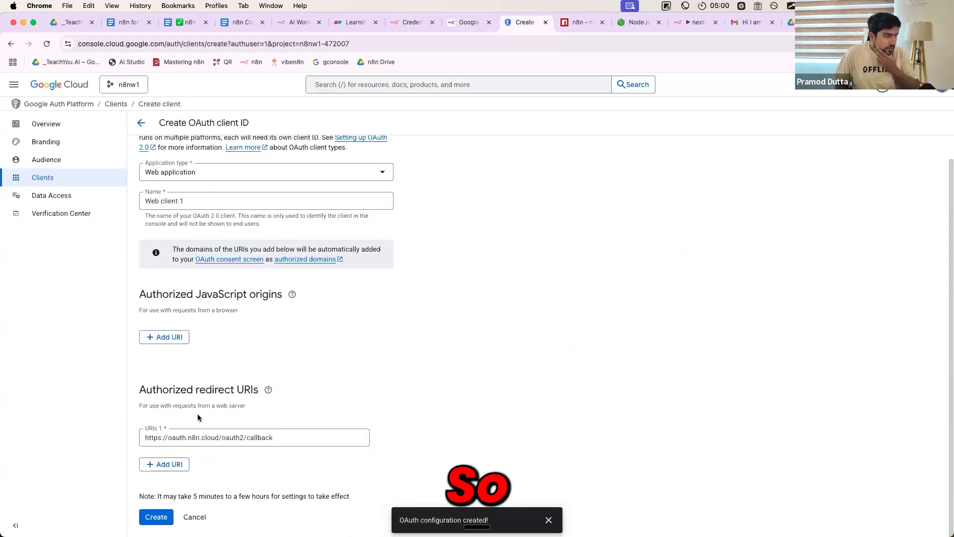
click(156, 517)
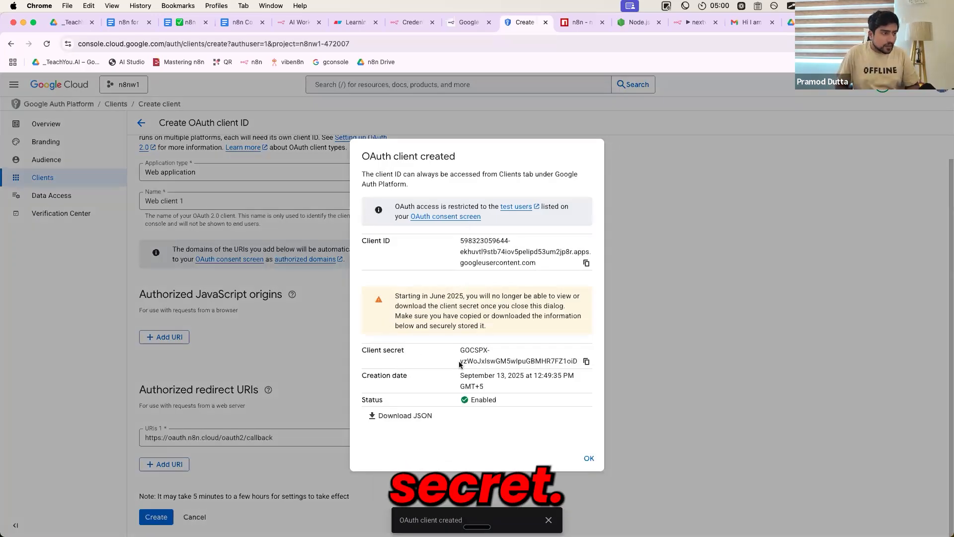
Copy the new OAuth client's ID into the Client ID field of the n8n Google Docs credential
click(587, 264)
triple_click(528, 267)
click(412, 22)
click(327, 297)
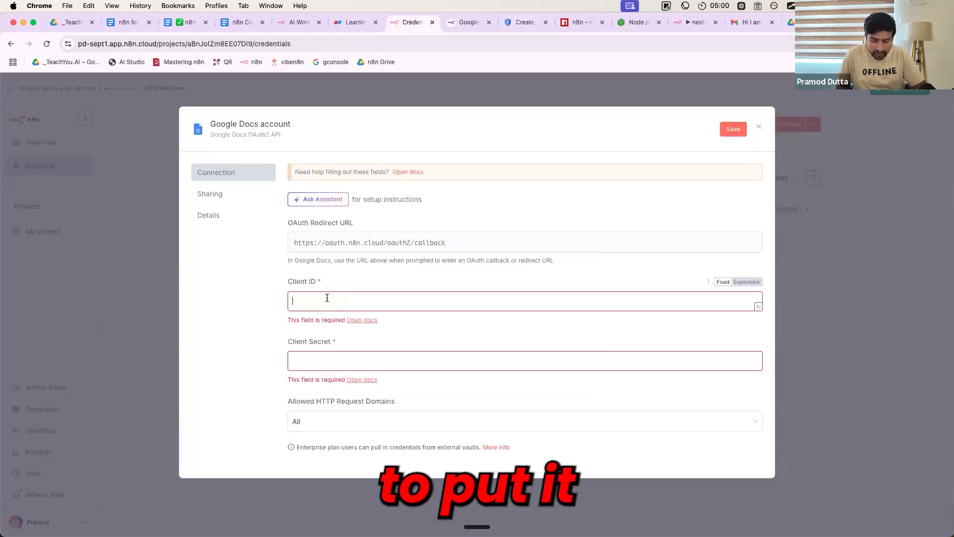
key(super+v)
Copy the new OAuth client's secret into the Client Secret field of the n8n Google Docs credential
click(516, 23)
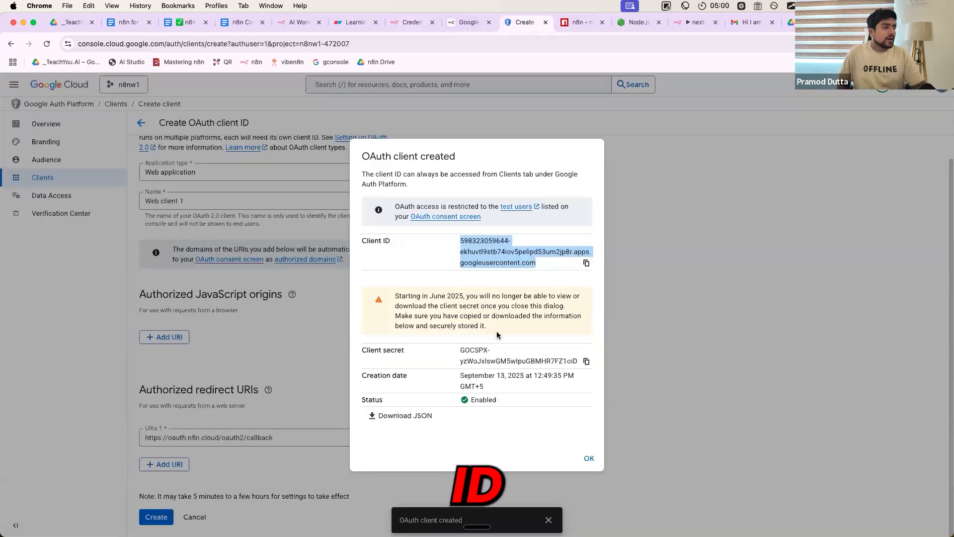
click(586, 361)
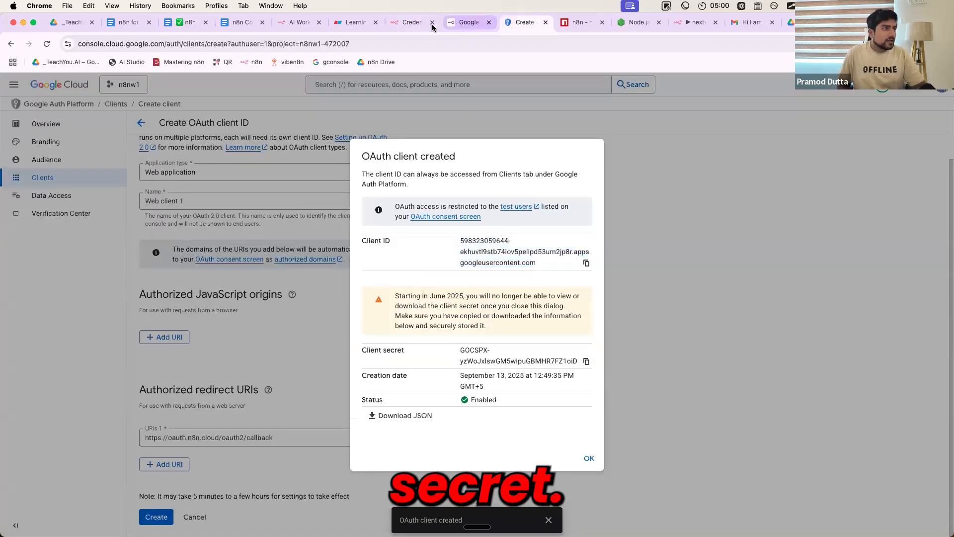
click(412, 21)
click(356, 348)
key(super+v)
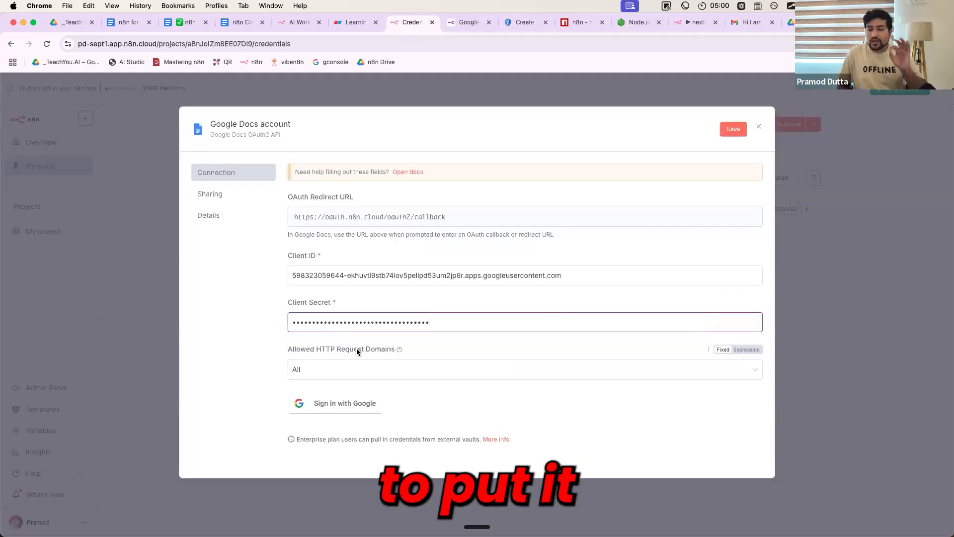
Download the new OAuth client's details as JSON in Google Cloud and close the OAuth client created dialog
click(516, 23)
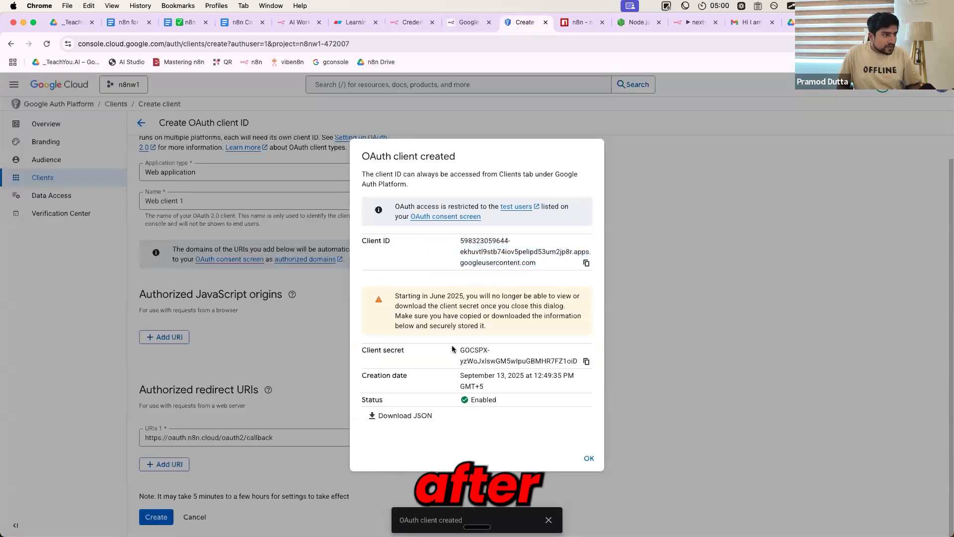
click(409, 418)
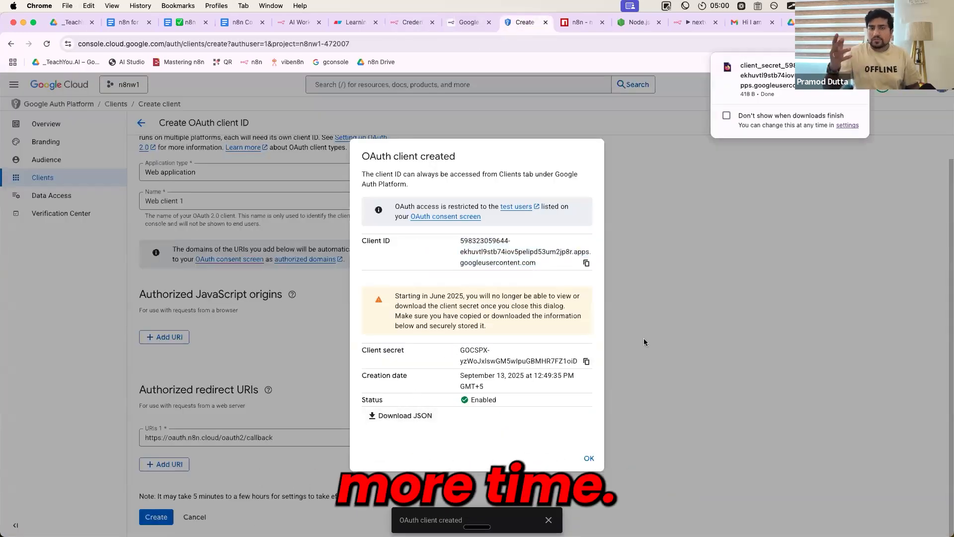
click(590, 459)
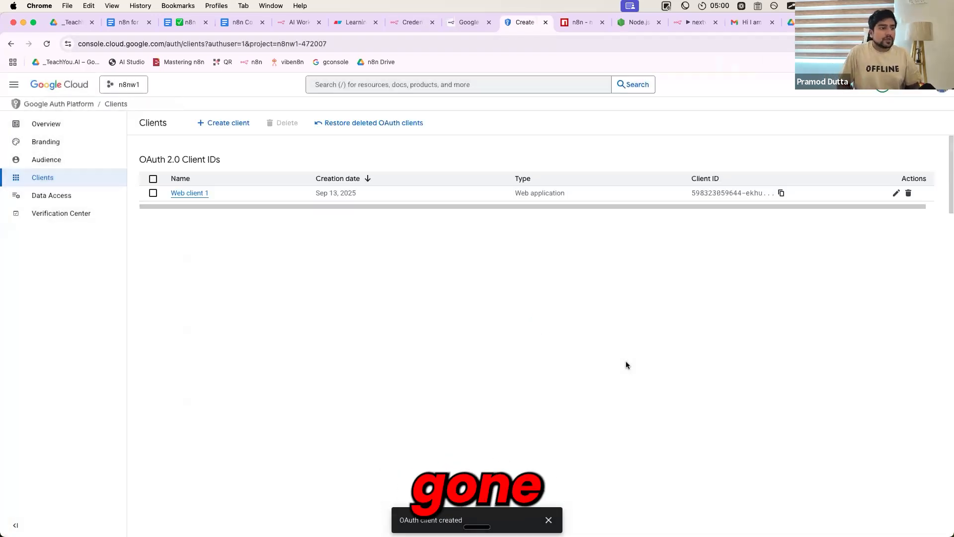
Examine the masked client secret in the details of Web client 1 and check the recent downloads for its JSON file
click(197, 193)
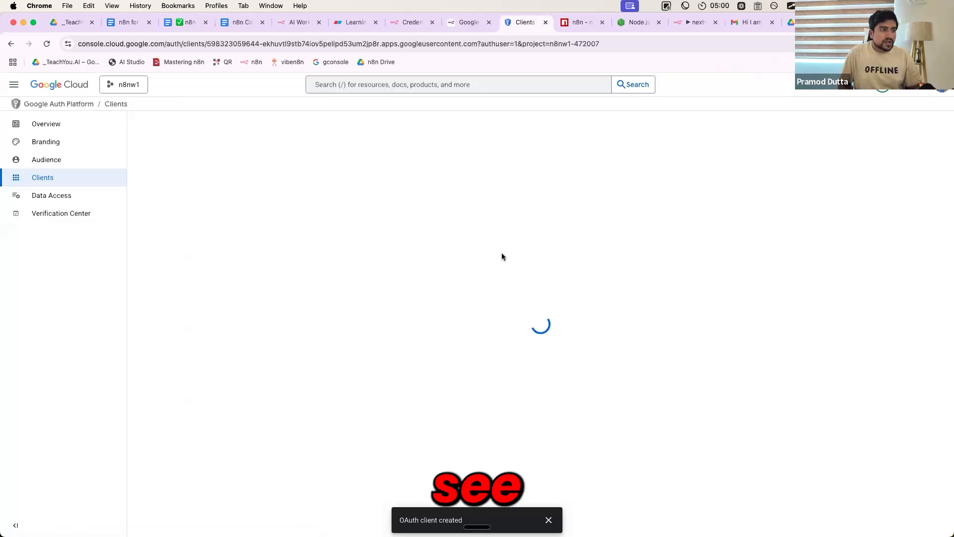
double_click(578, 345)
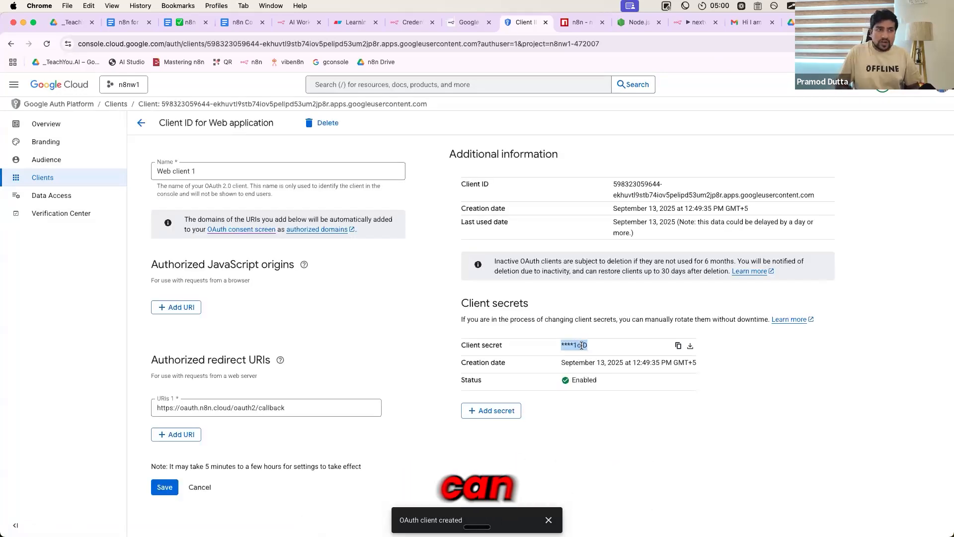
click(861, 44)
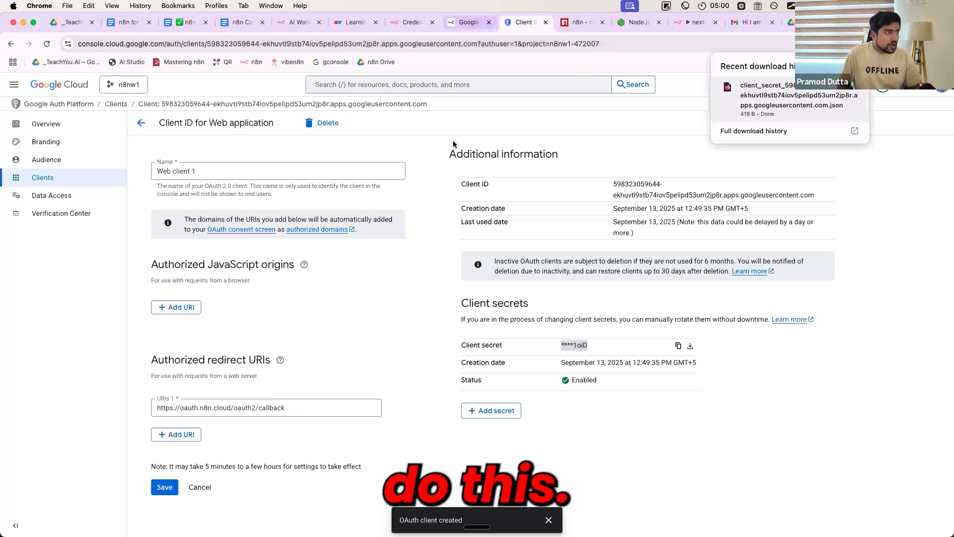
Connect the n8n Google Docs credential by signing in with the Gmail account and granting n8n.cloud all requested Drive and Docs permissions
click(414, 23)
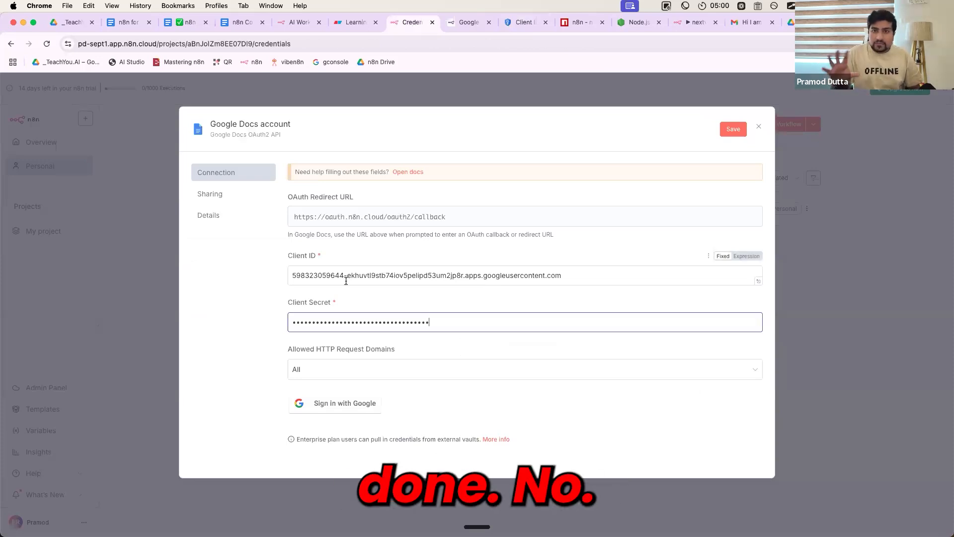
click(316, 410)
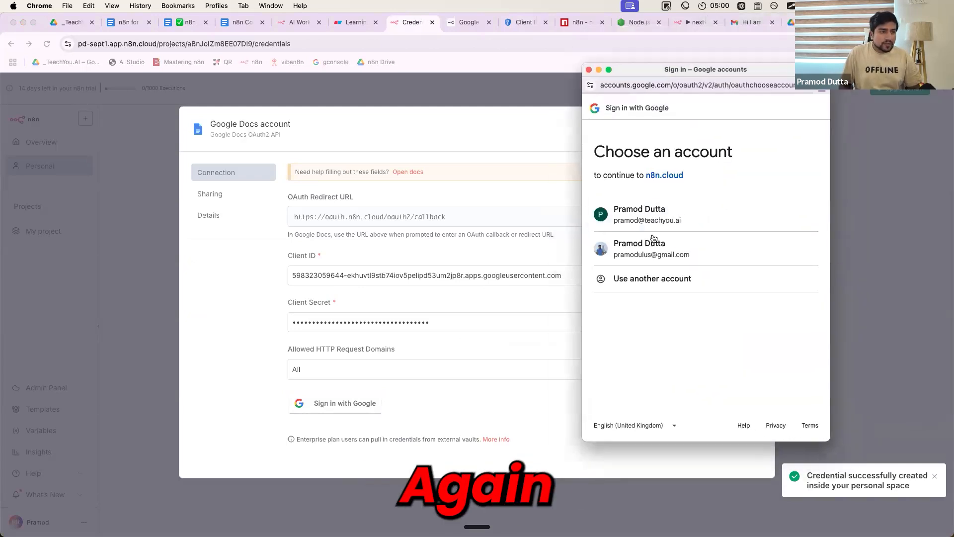
click(645, 254)
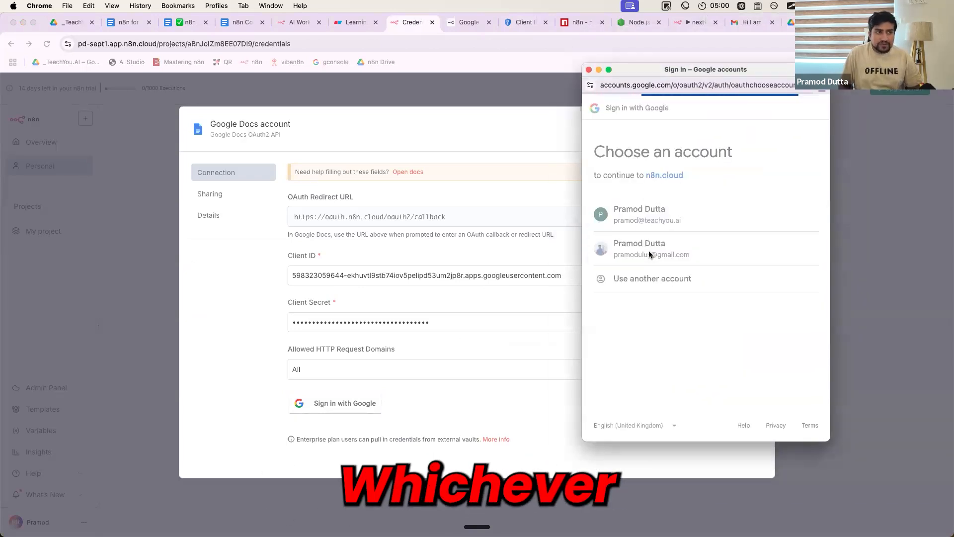
drag(606, 151, 781, 153)
click(604, 242)
click(600, 255)
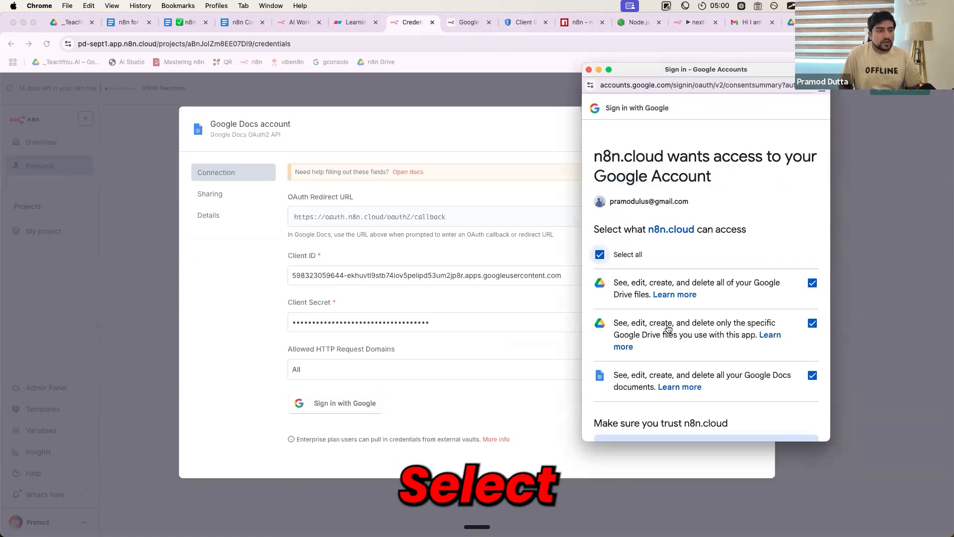
scroll(696, 298, down, 5)
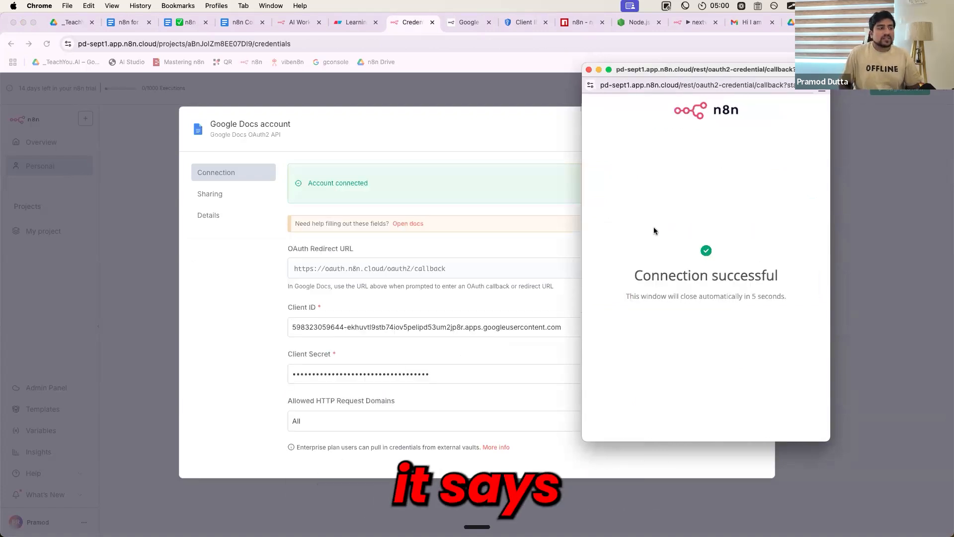
Close the sign-in window and the Google Docs credential, and dismiss the offer to save the password
click(589, 70)
click(435, 91)
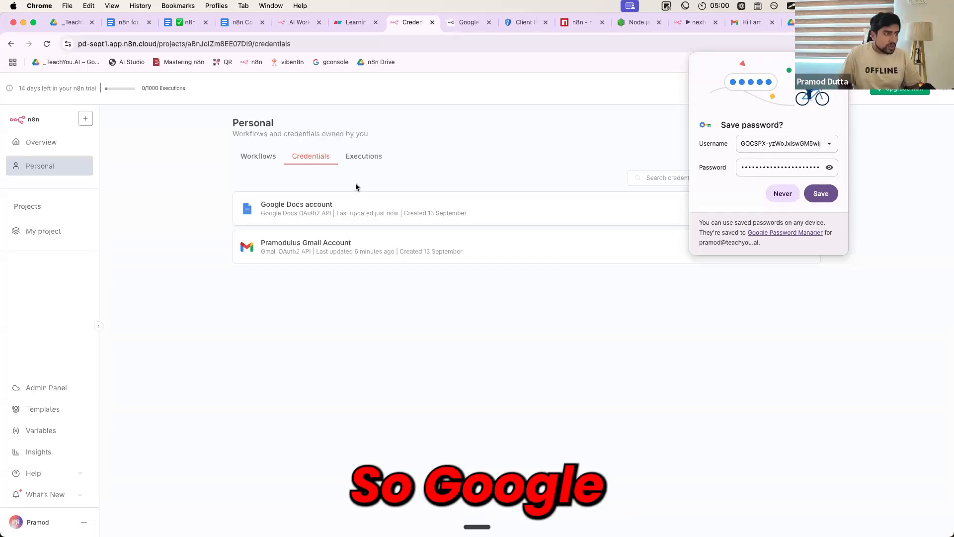
click(568, 189)
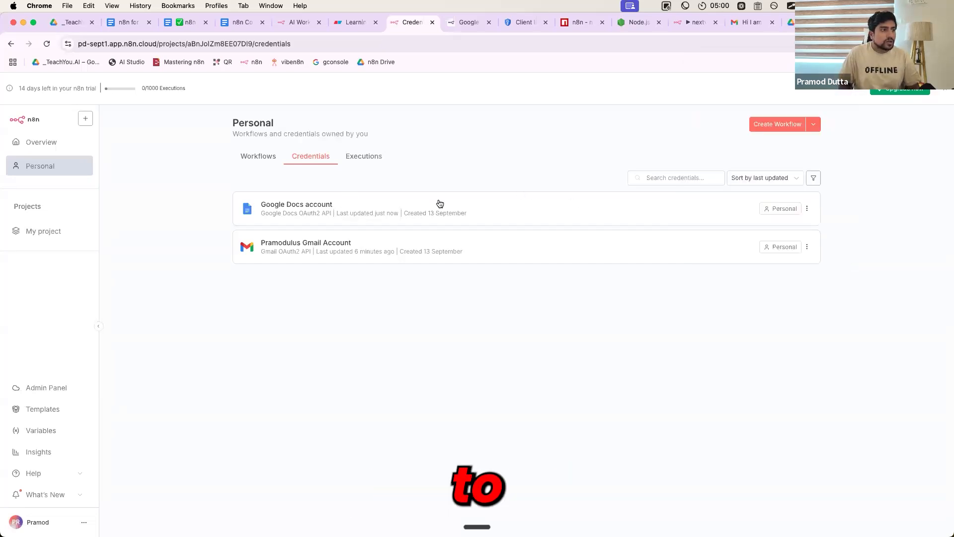